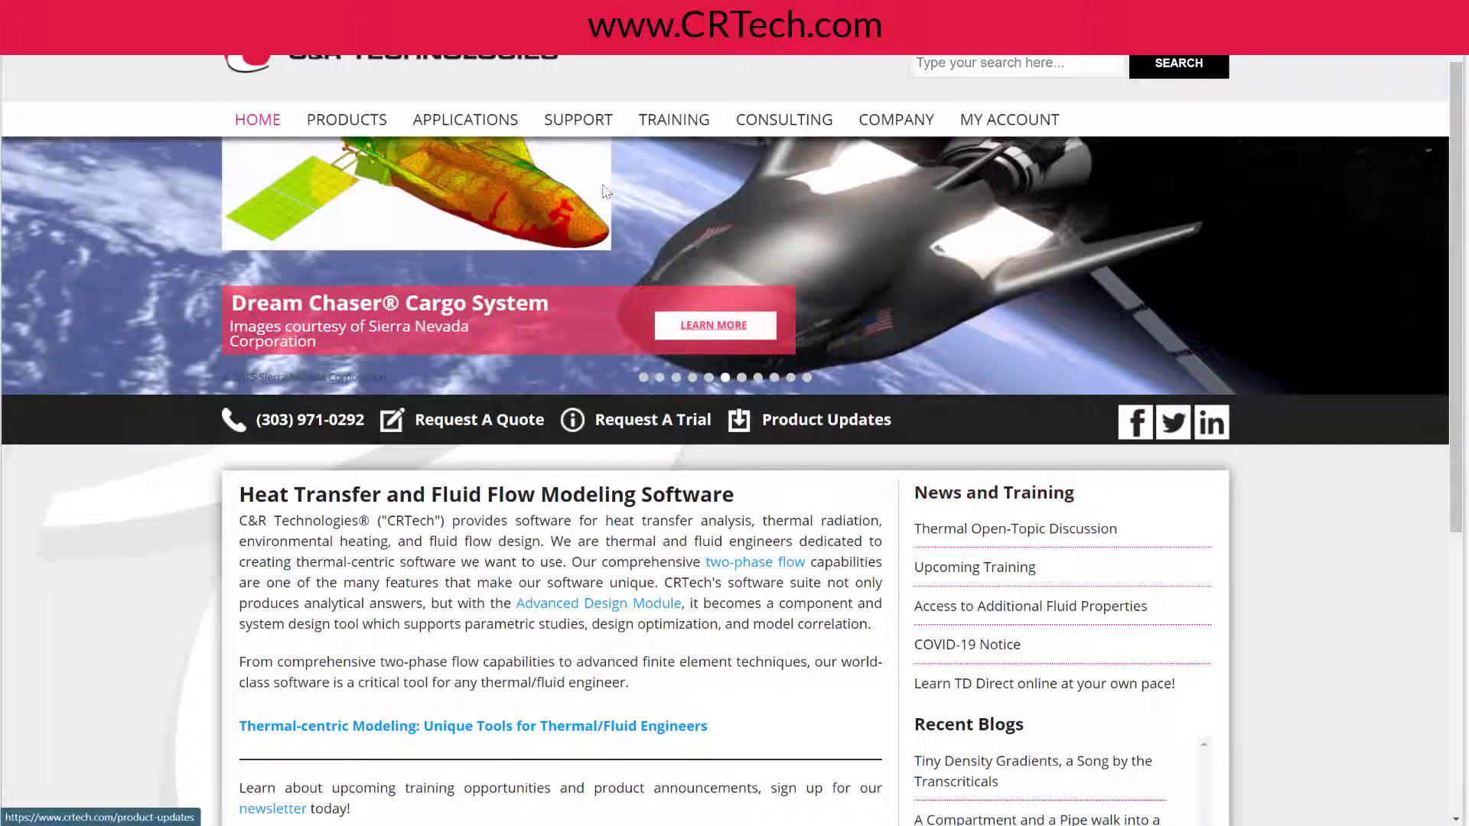
Open the Tips and Samples page of the C&R Technologies site and filter the list by the Tutorial type
mouse_move(673, 120)
left_click(676, 258)
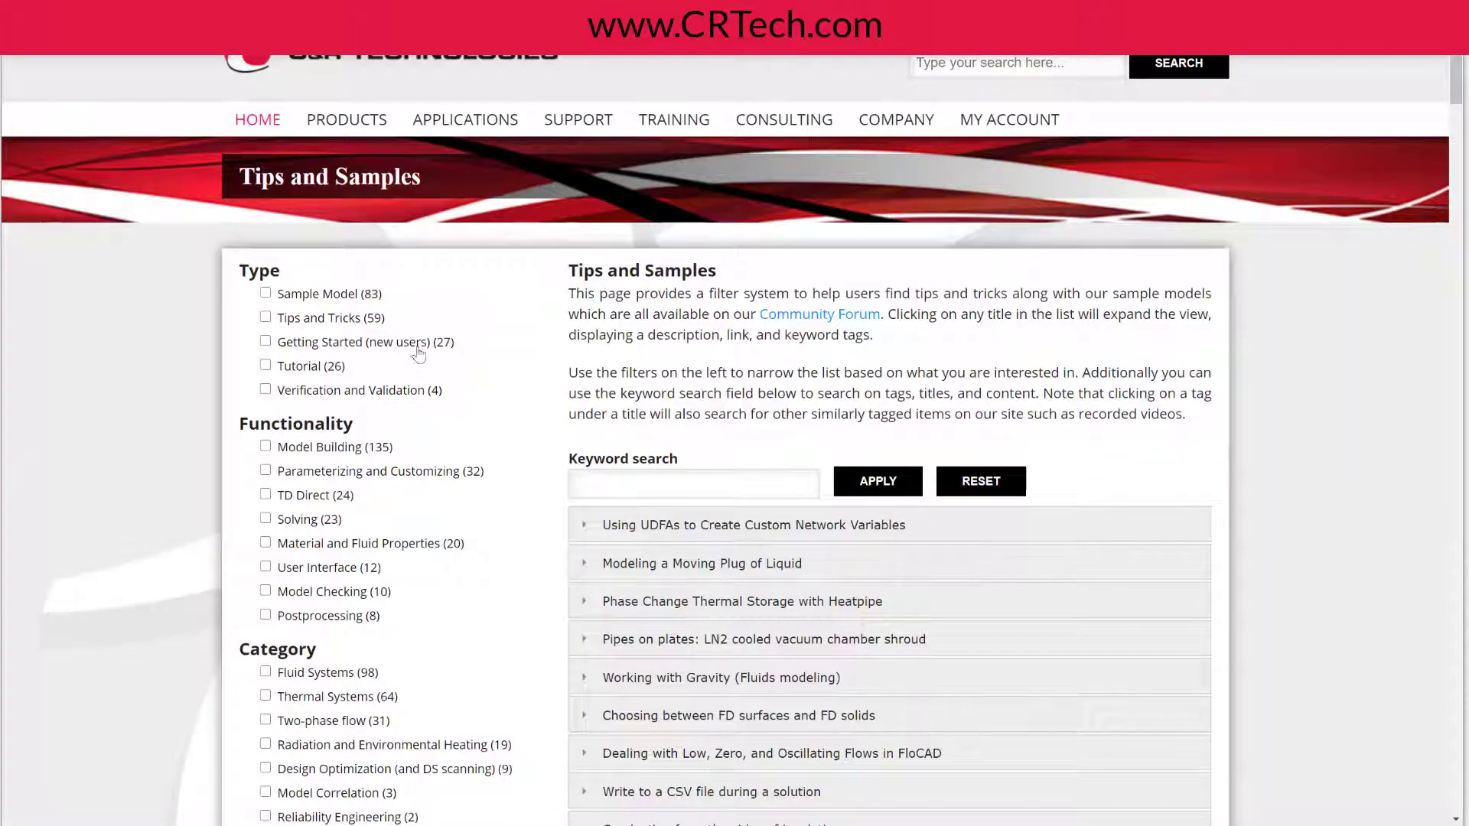
left_click(266, 366)
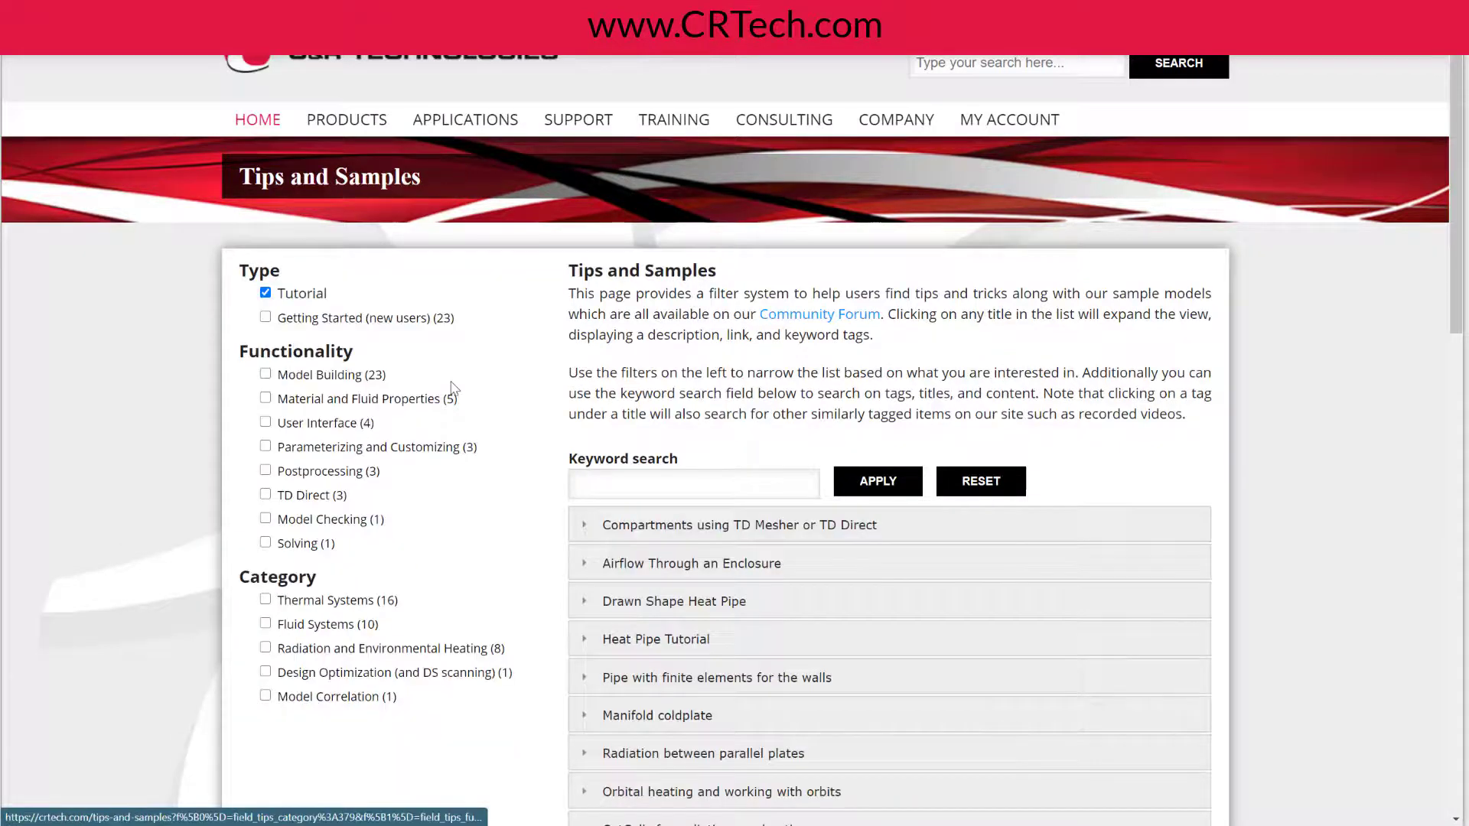
Expand the "Creating a Thermal Desktop Drawing Template" entry and open its tutorial on the Tutorial Forum
scroll(452, 384, "down", 8)
scroll(454, 387, "down", 2)
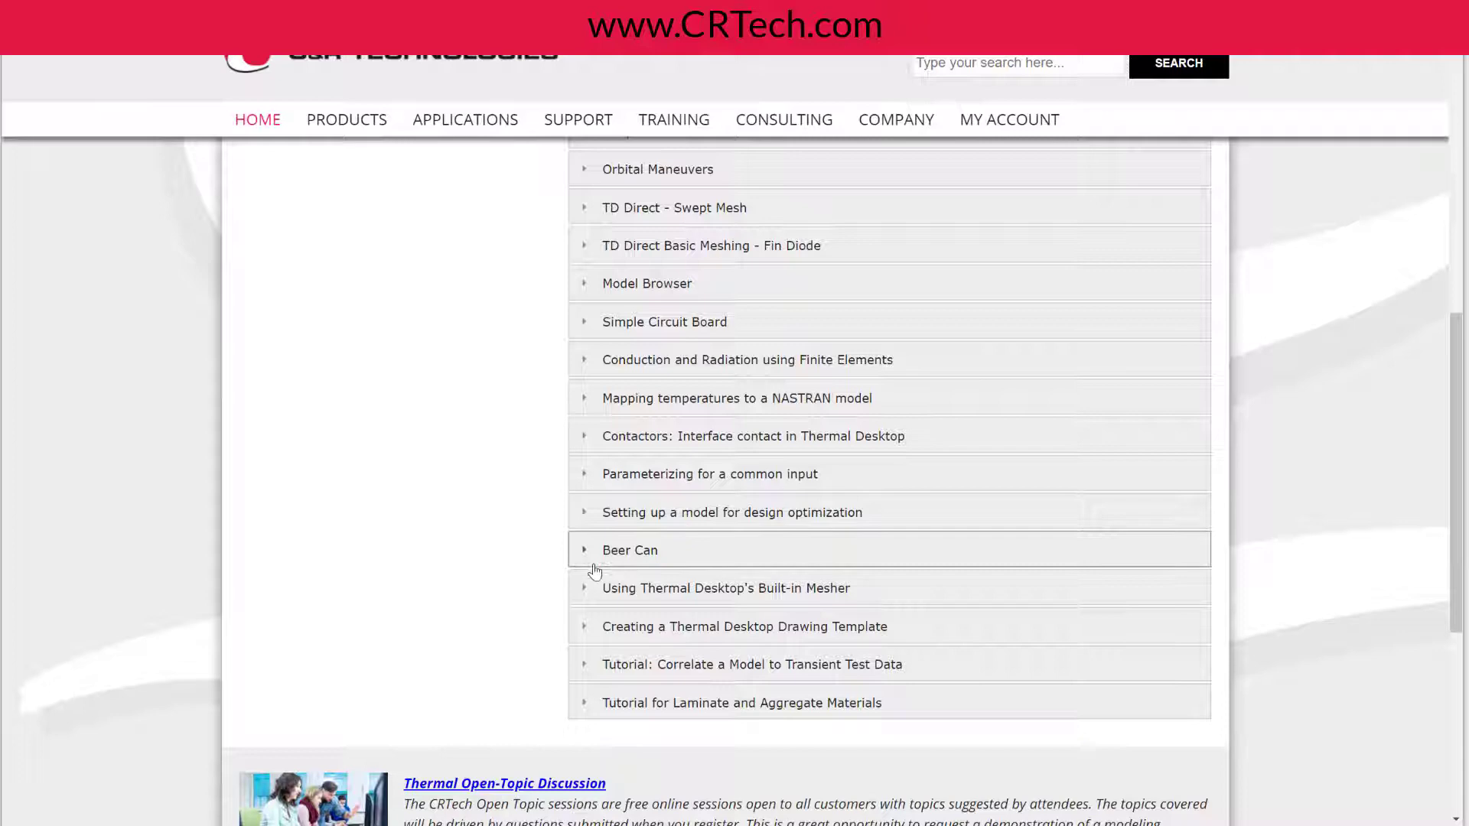
left_click(582, 628)
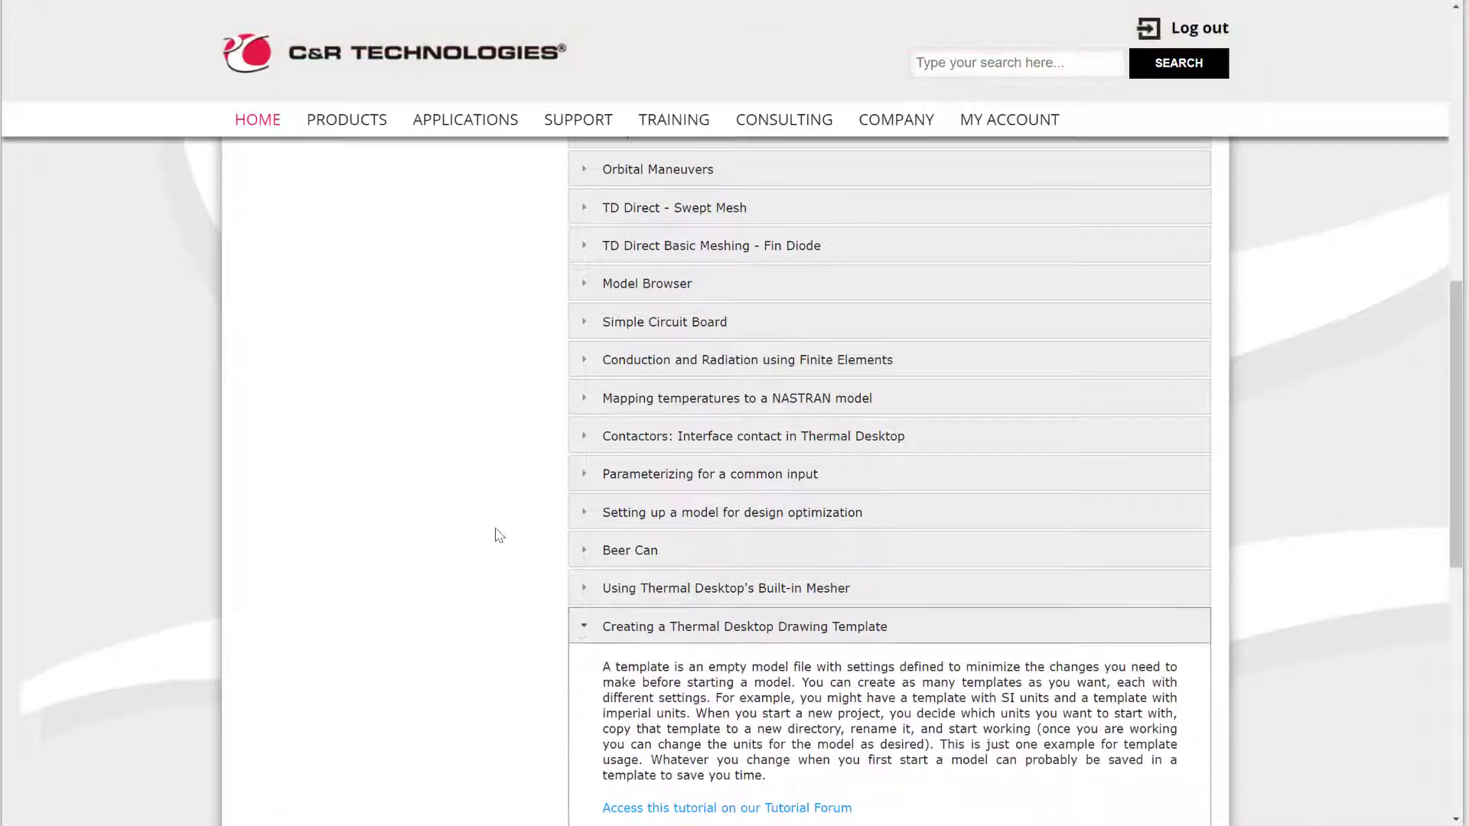
scroll(498, 535, "down", 3)
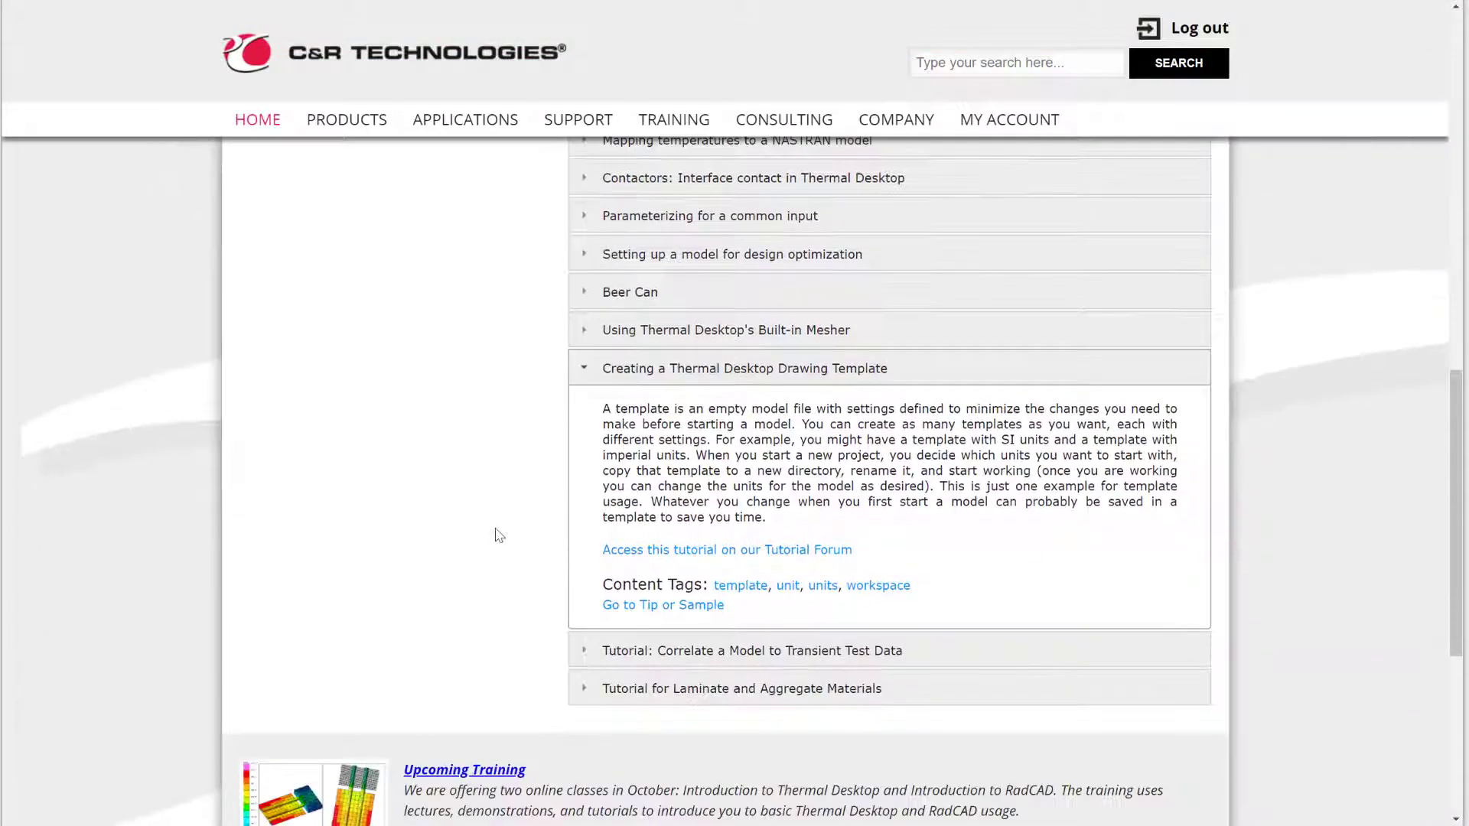
left_click(639, 559)
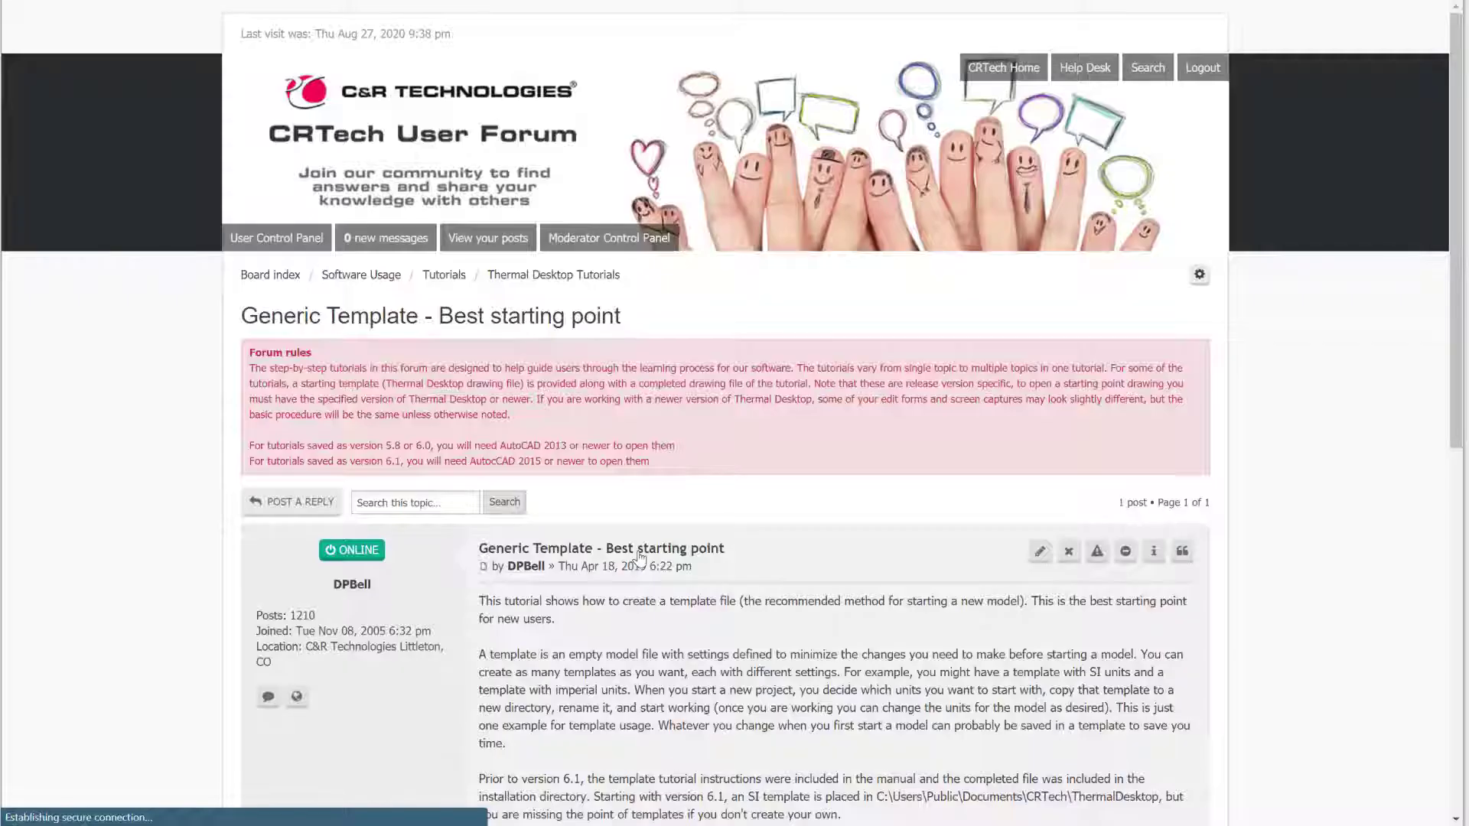
scroll(639, 556, "down", 4)
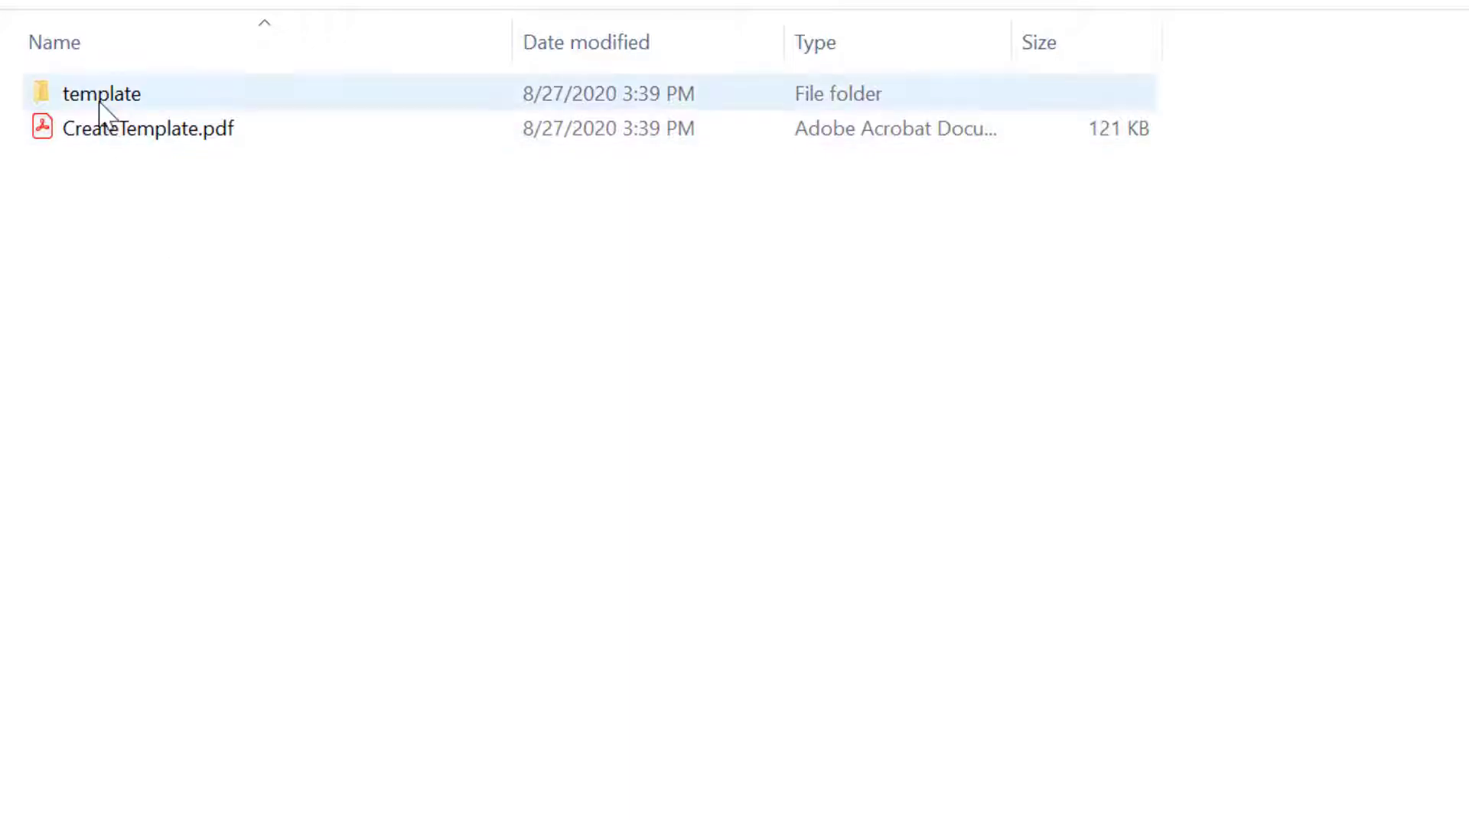
Open the template folder and load the Thermal.dwg drawing in Thermal Desktop
double_click(99, 103)
double_click(99, 103)
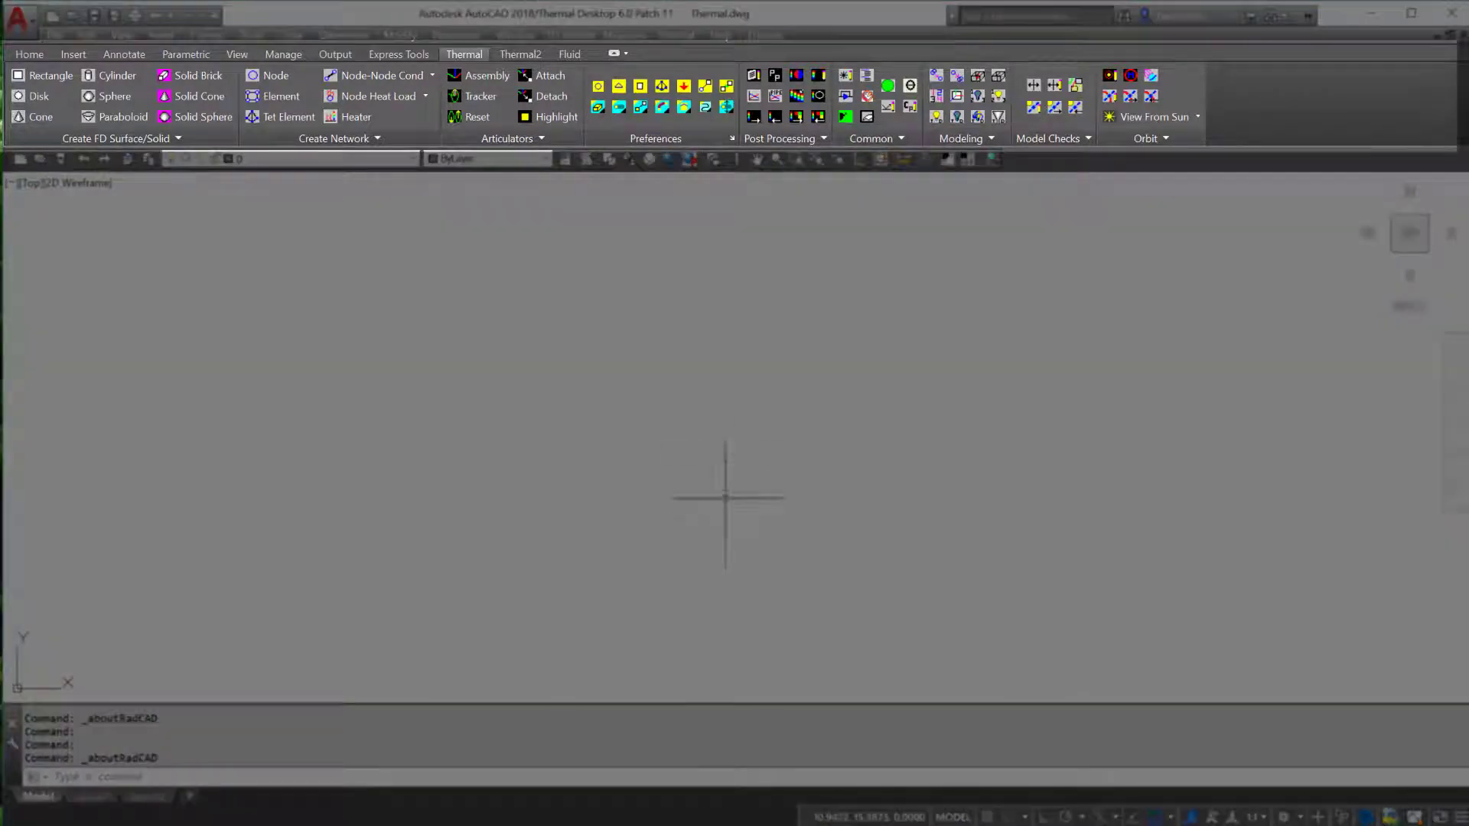
left_click(513, 55)
left_click(568, 55)
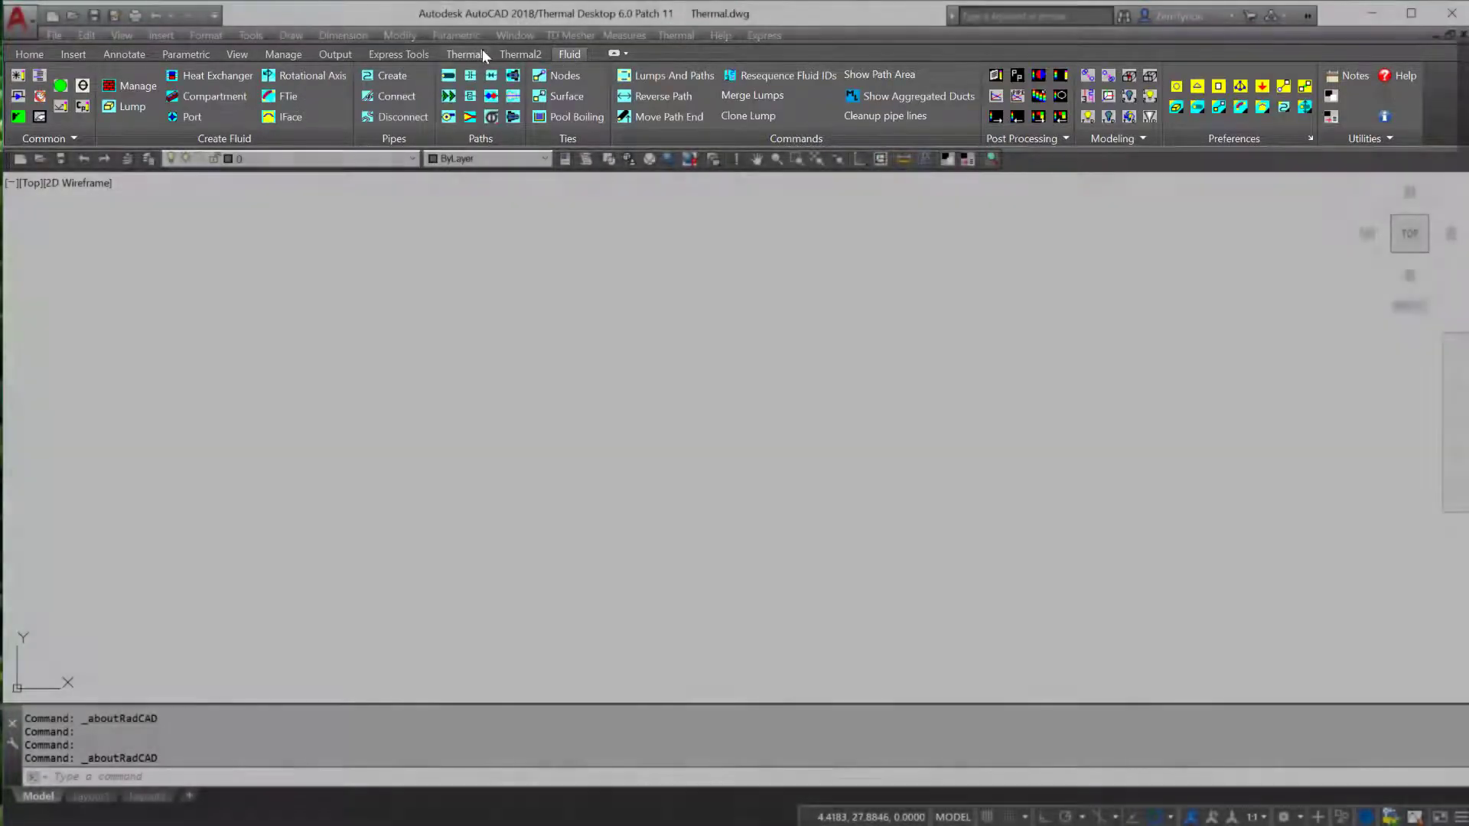
left_click(482, 53)
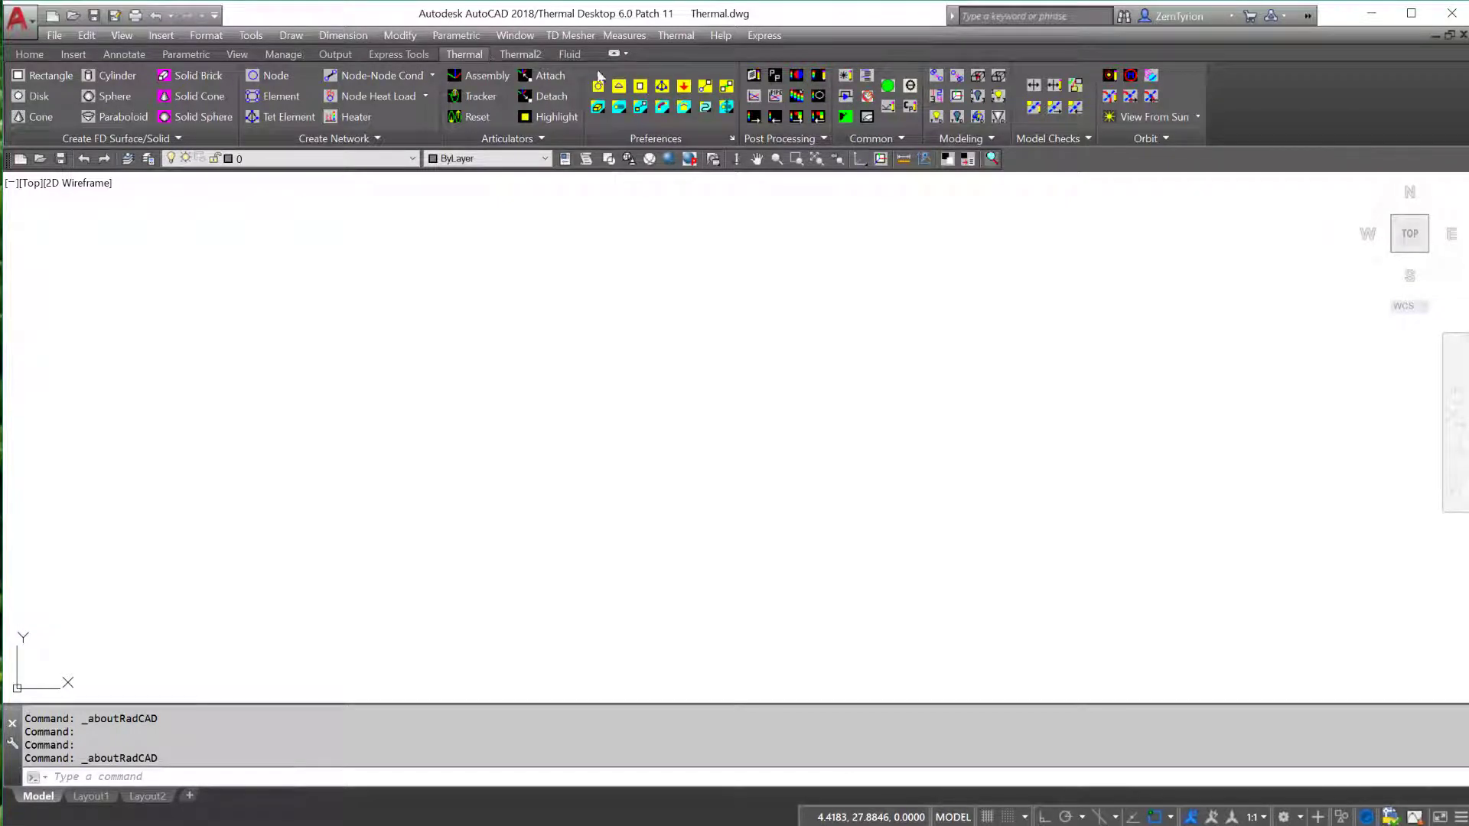
left_click(677, 35)
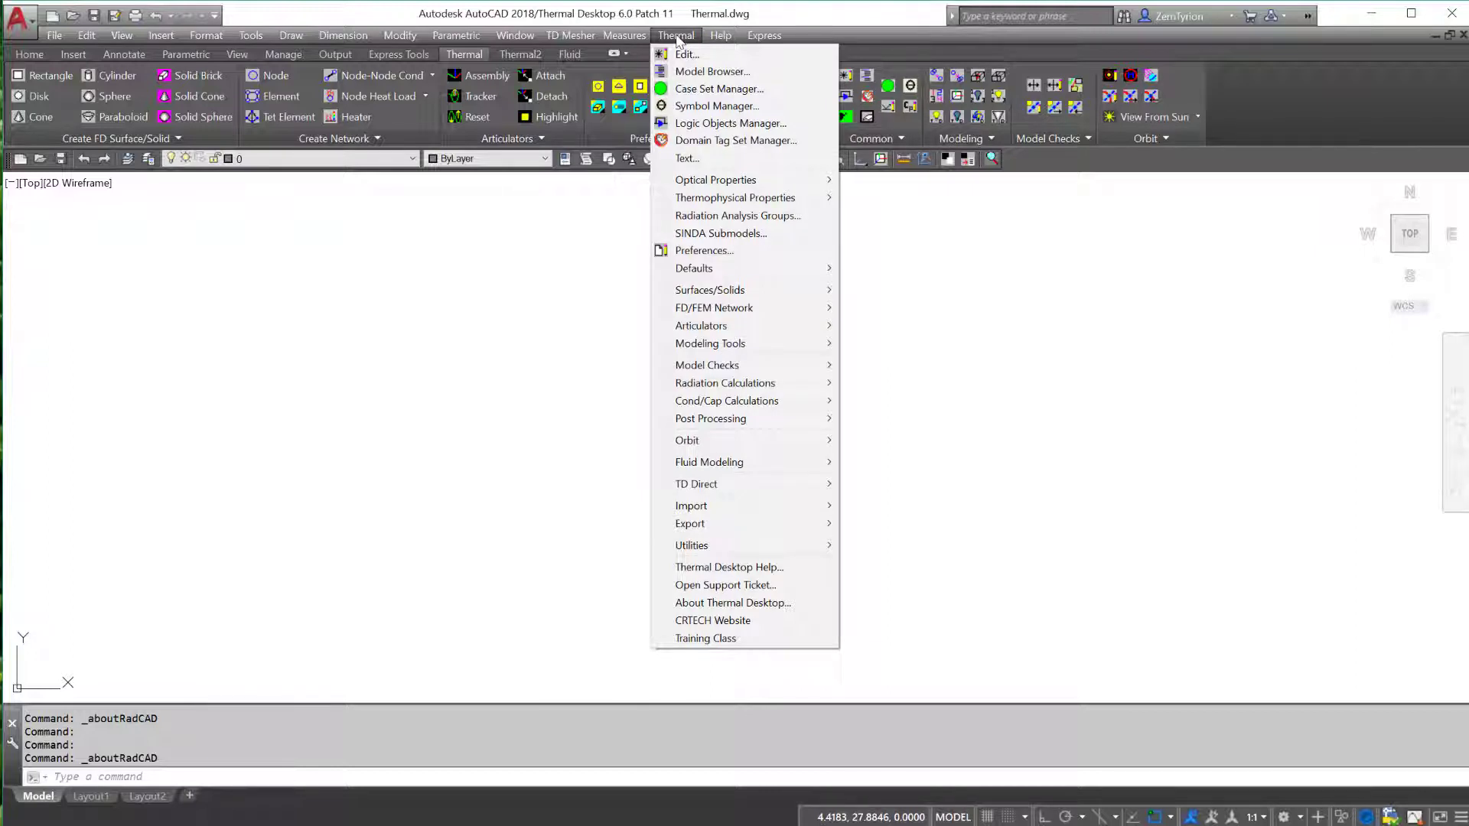
left_click(559, 247)
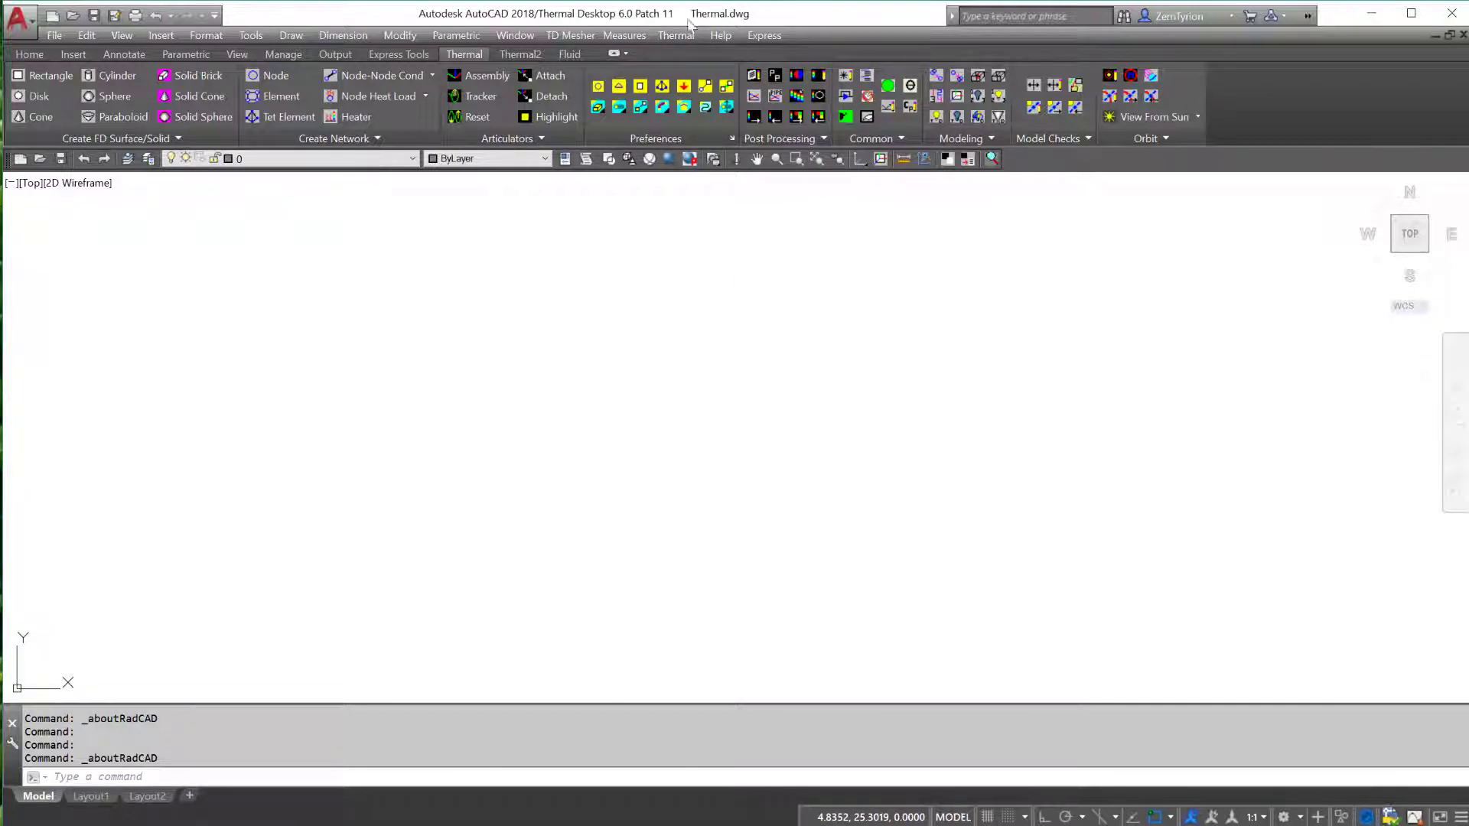
Place two thermal nodes side by side near the middle of the drawing
left_click(676, 38)
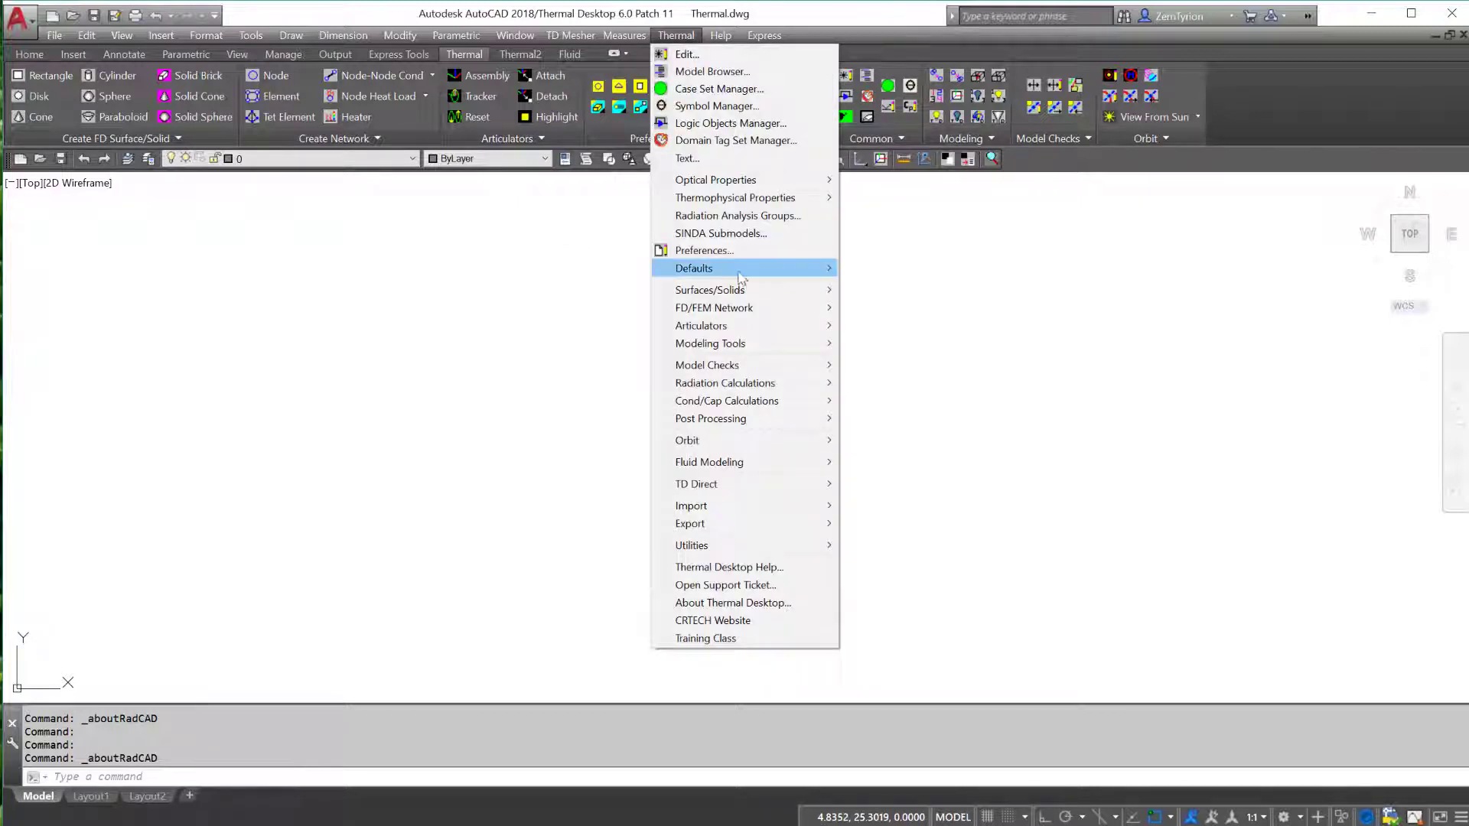
mouse_move(741, 313)
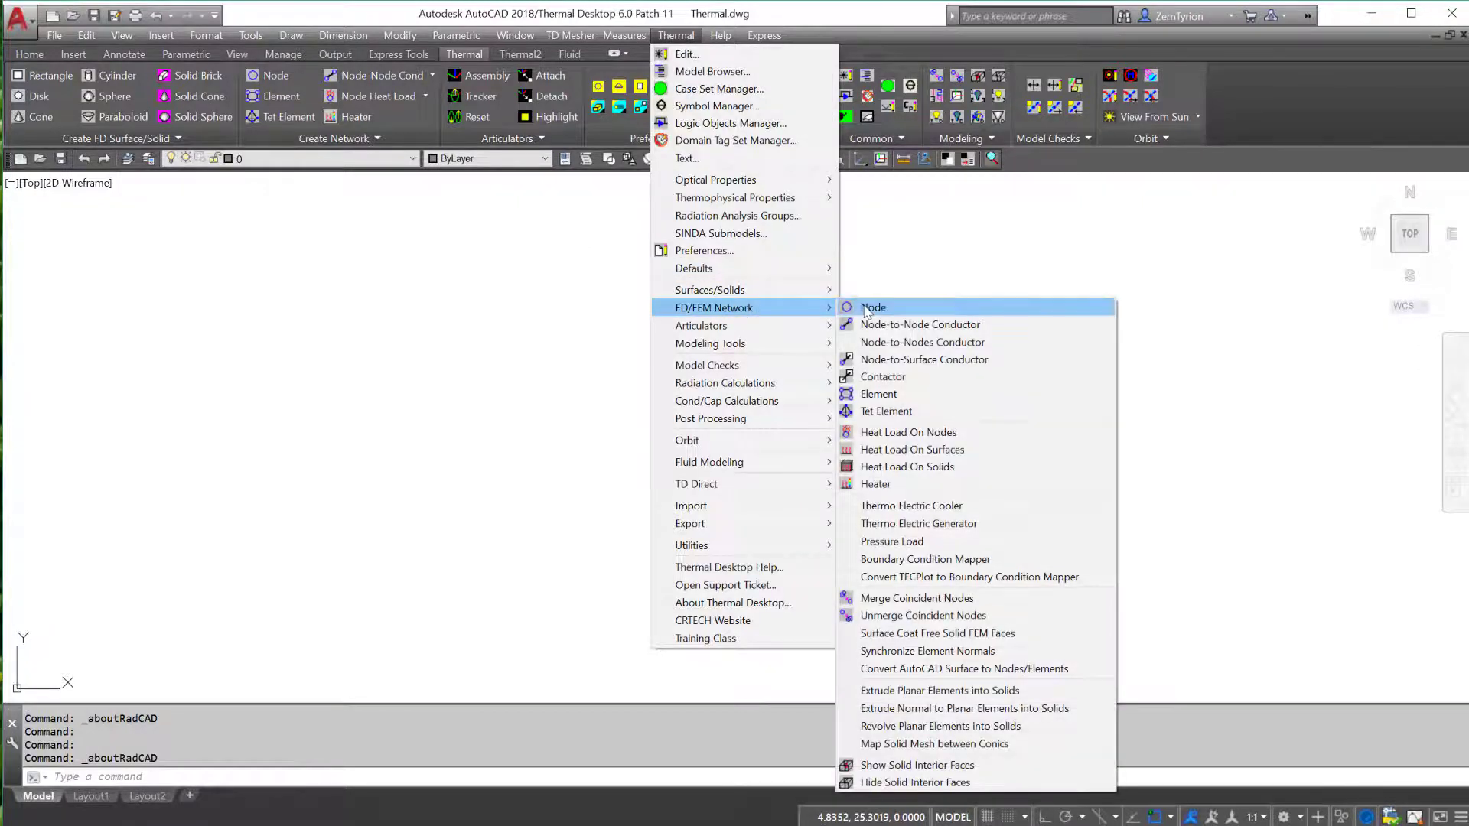
left_click(865, 306)
left_click(568, 451)
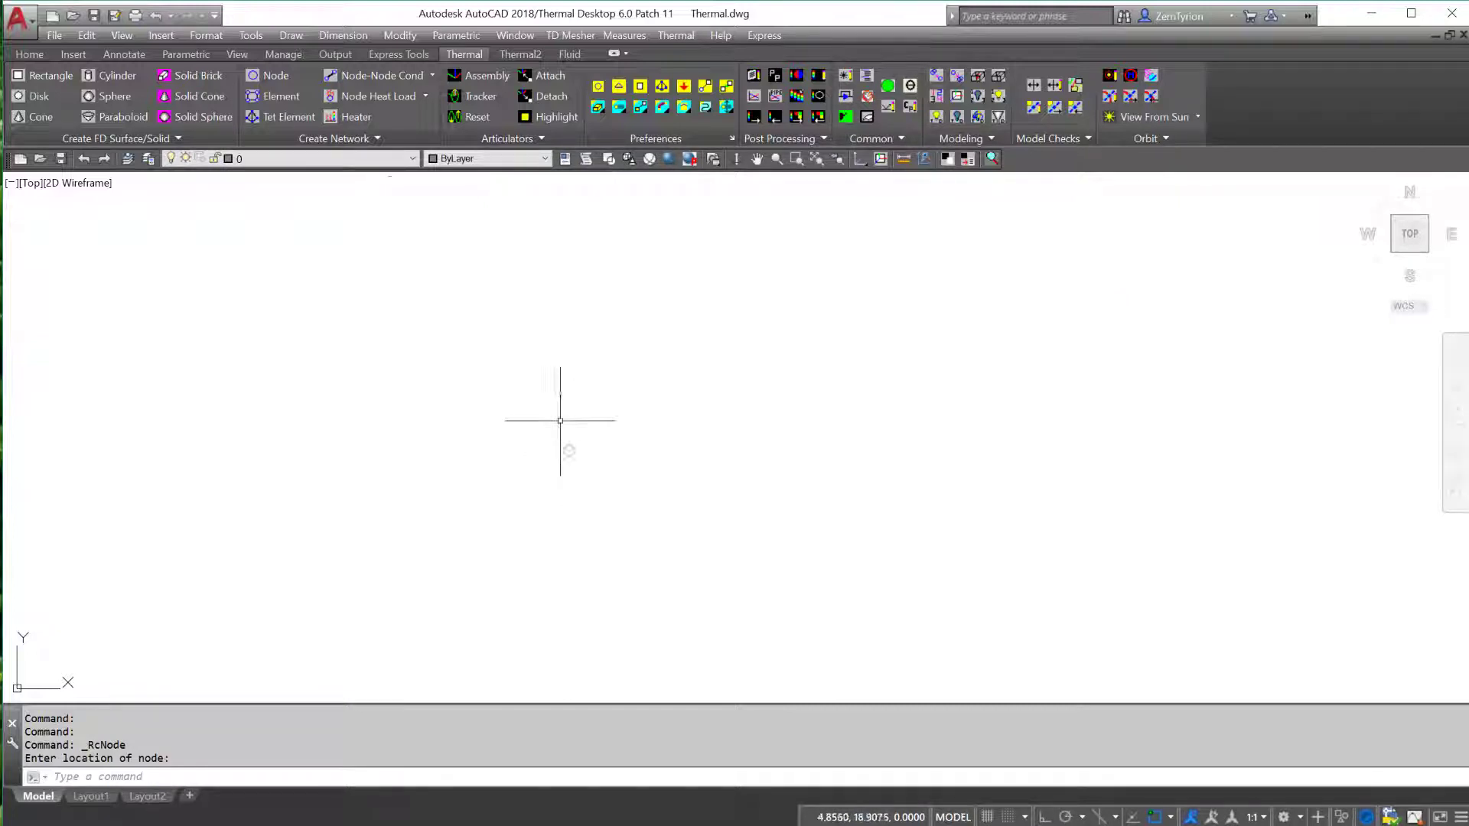
left_click(270, 75)
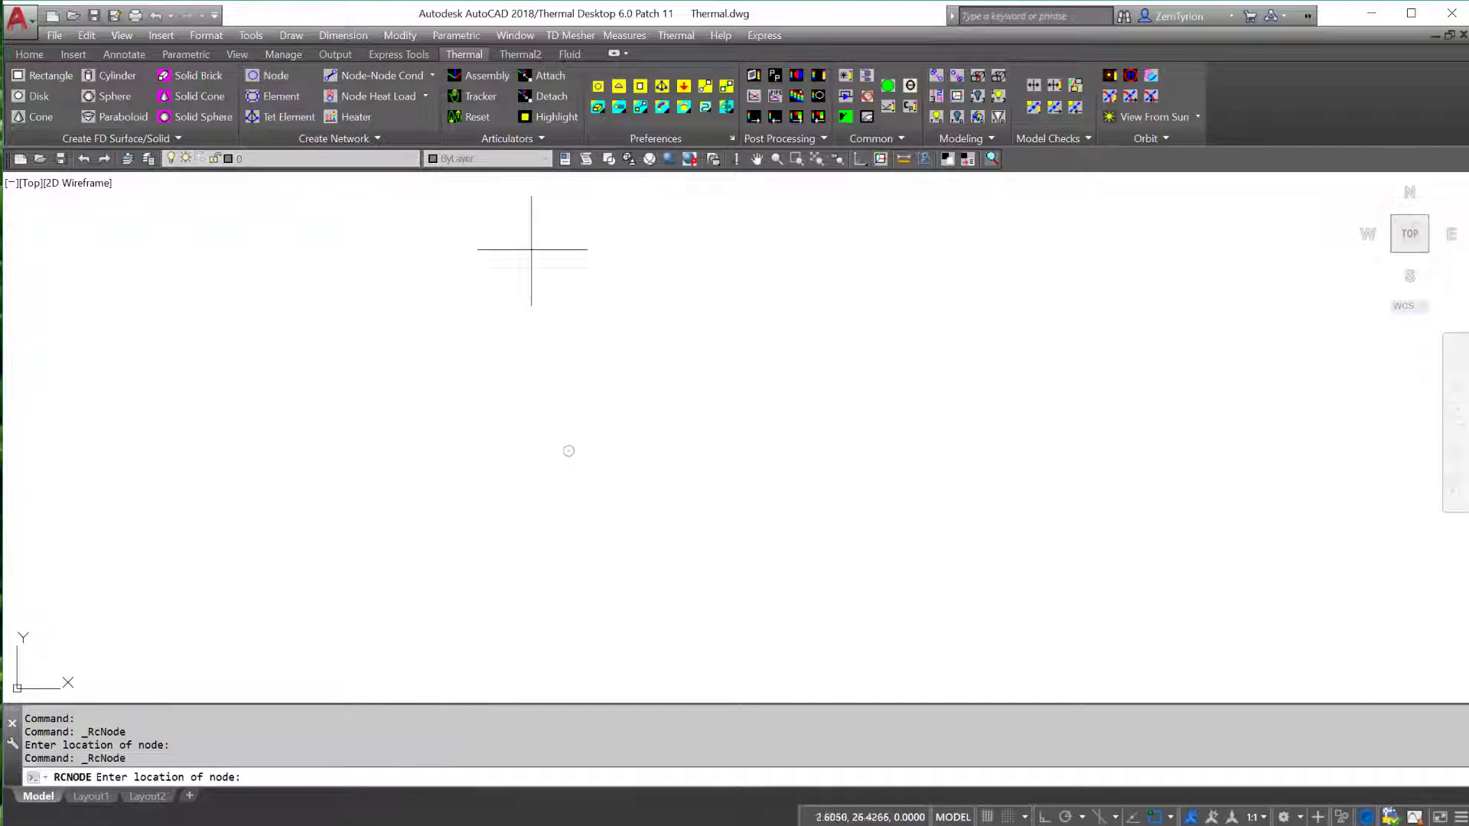
left_click(673, 453)
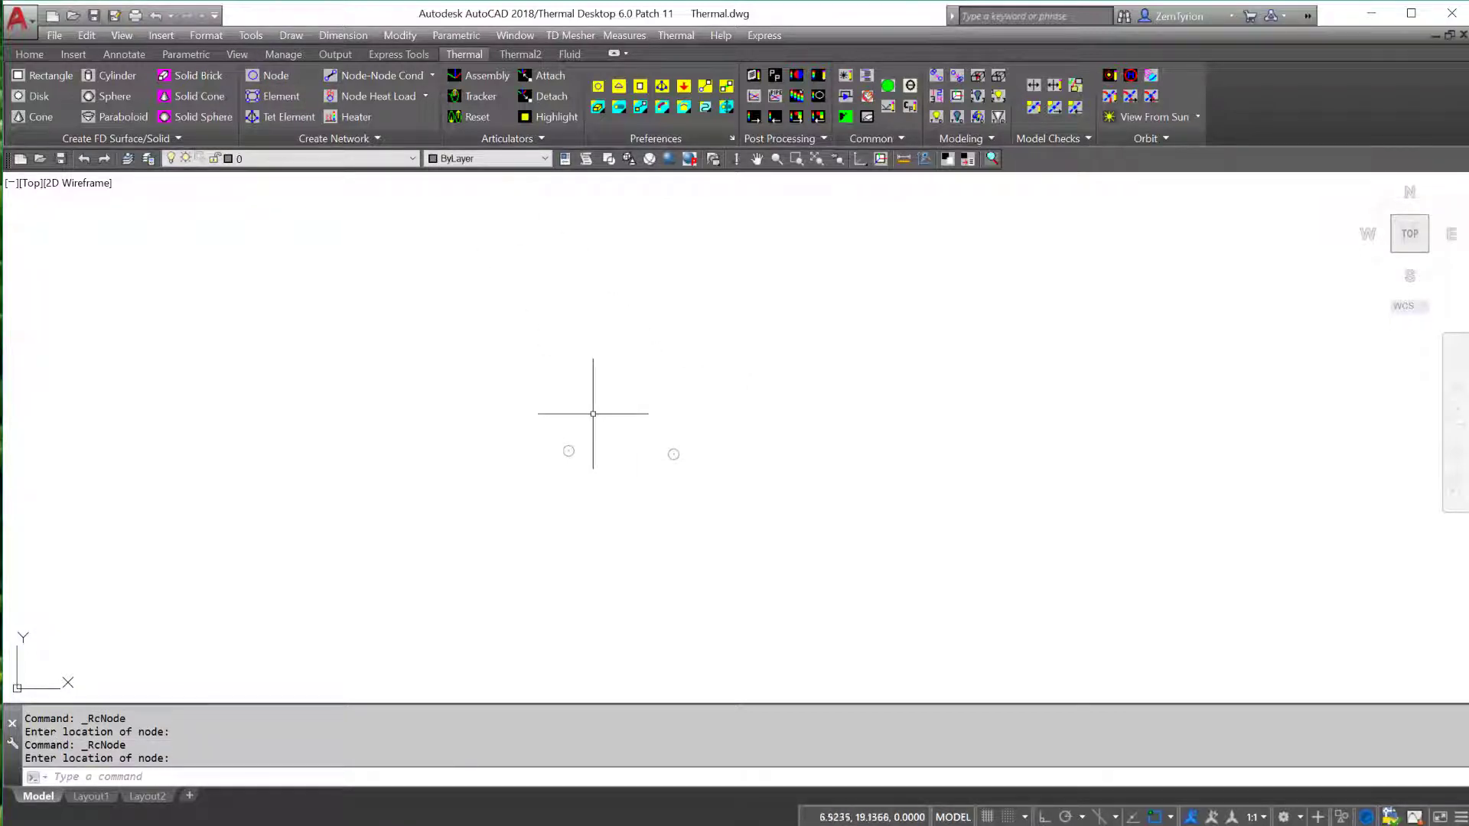
Edit the left node and change its type to Boundary
left_click(566, 443)
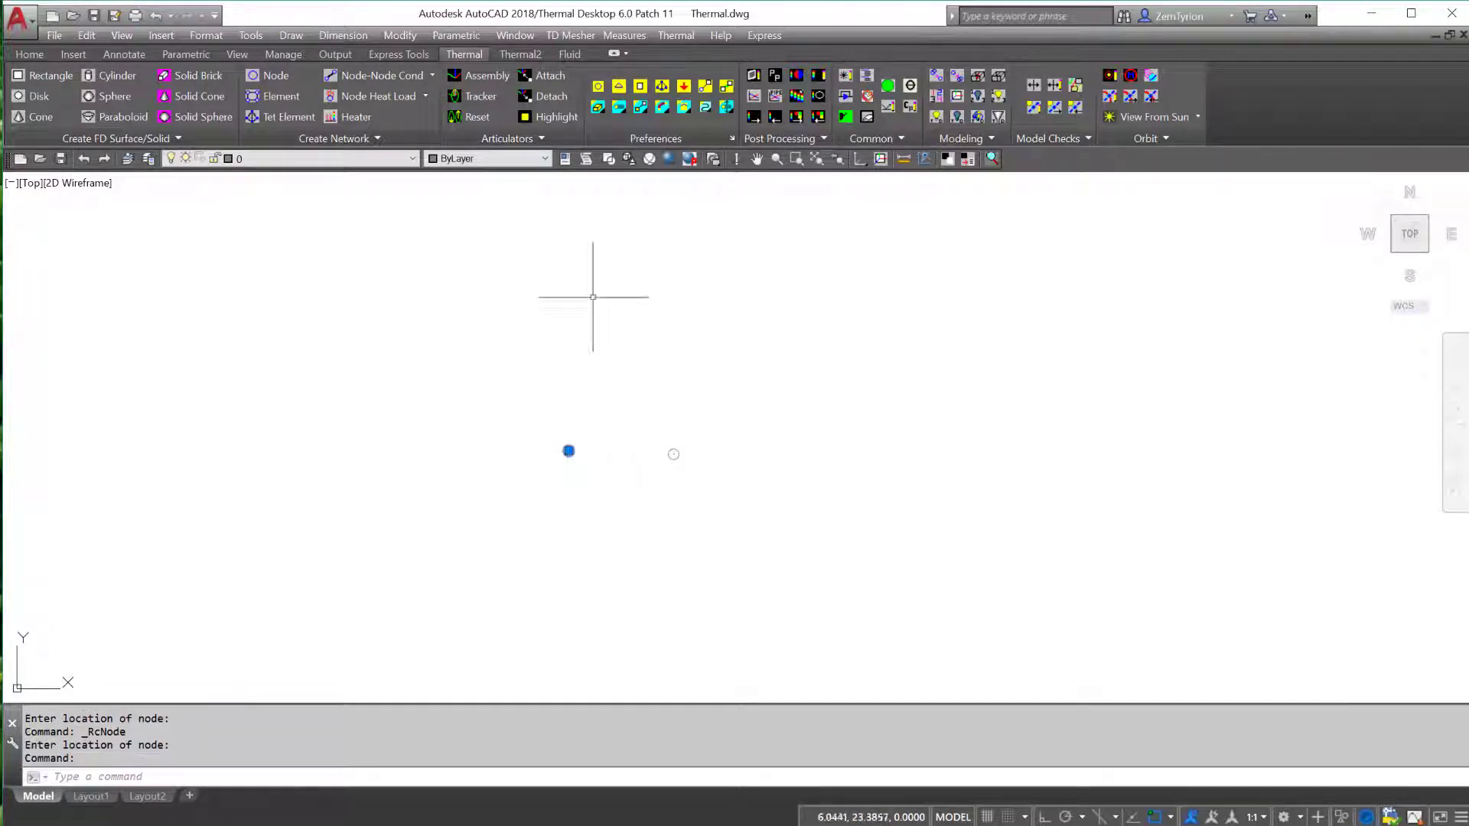
left_click(674, 36)
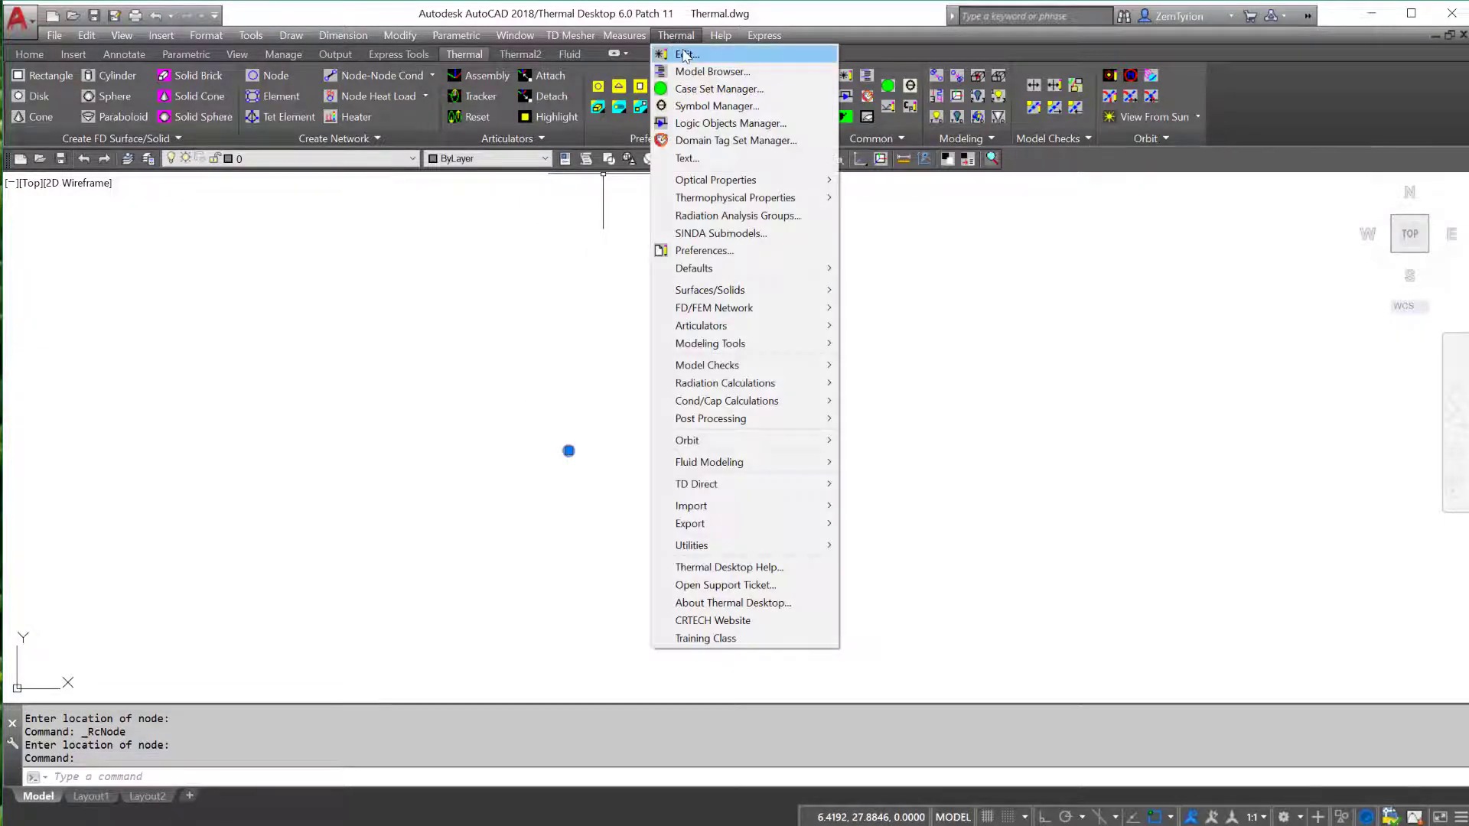
left_click(685, 54)
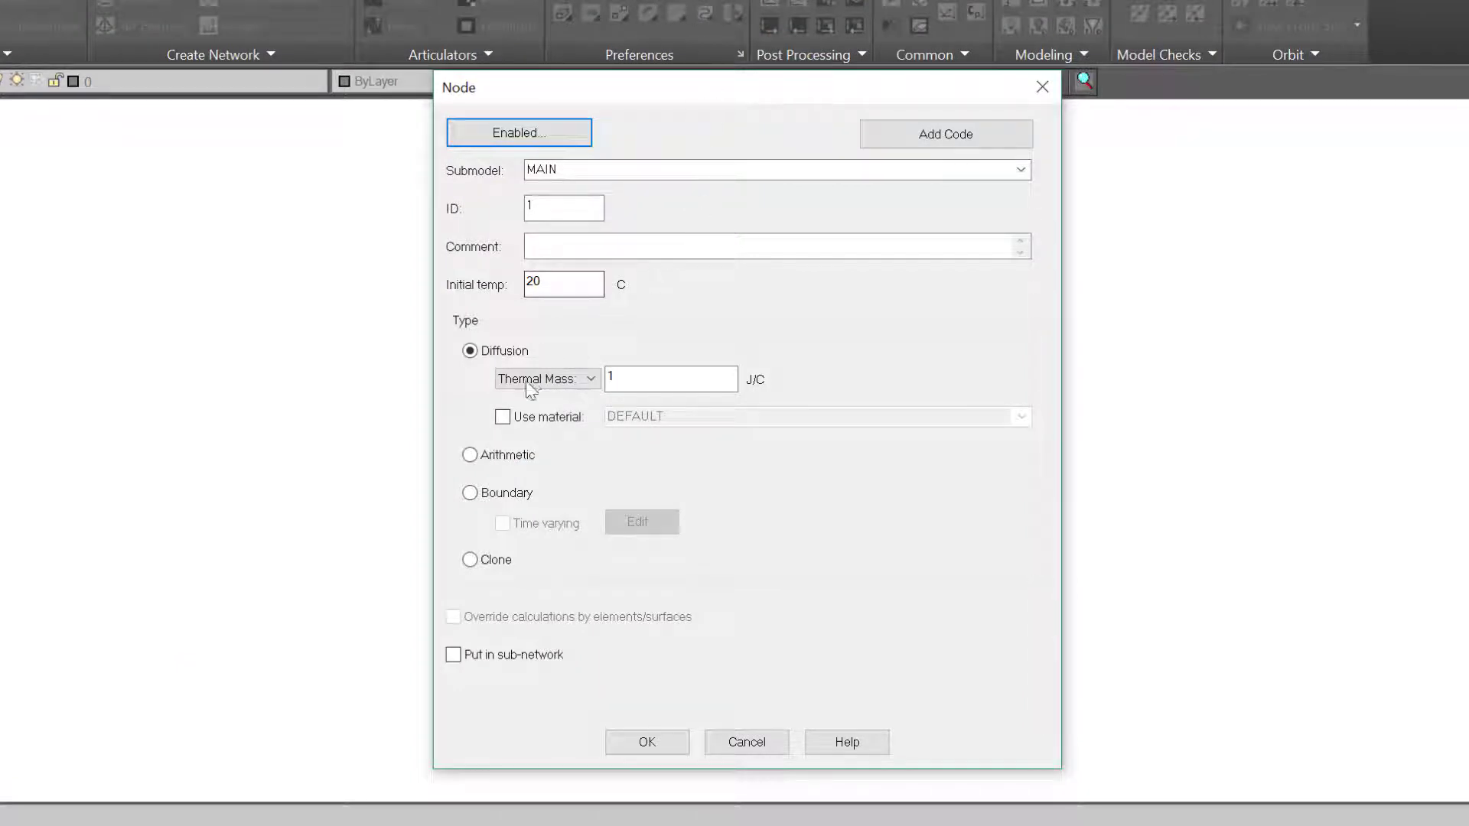
left_click(474, 493)
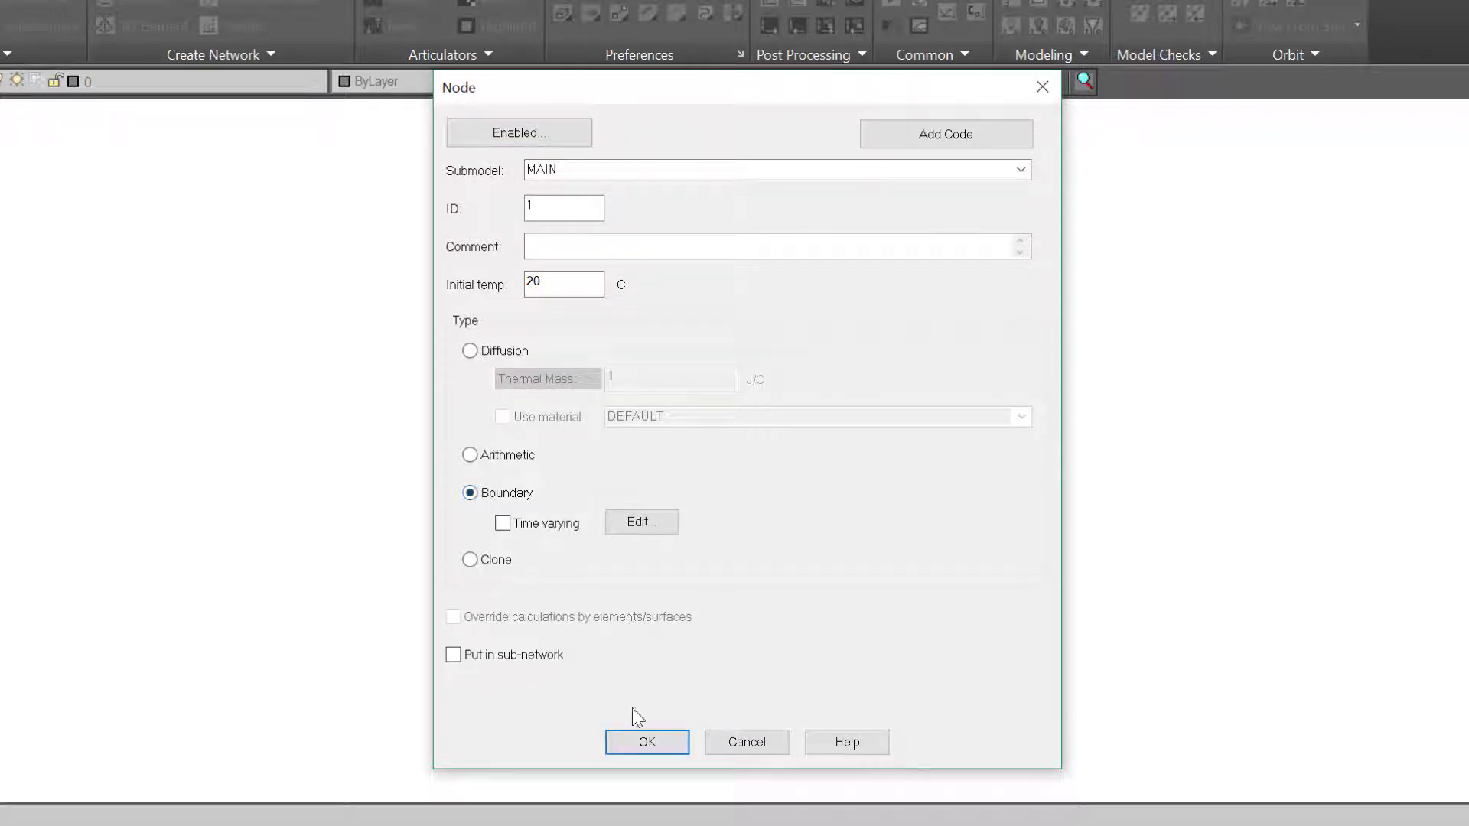
left_click(647, 741)
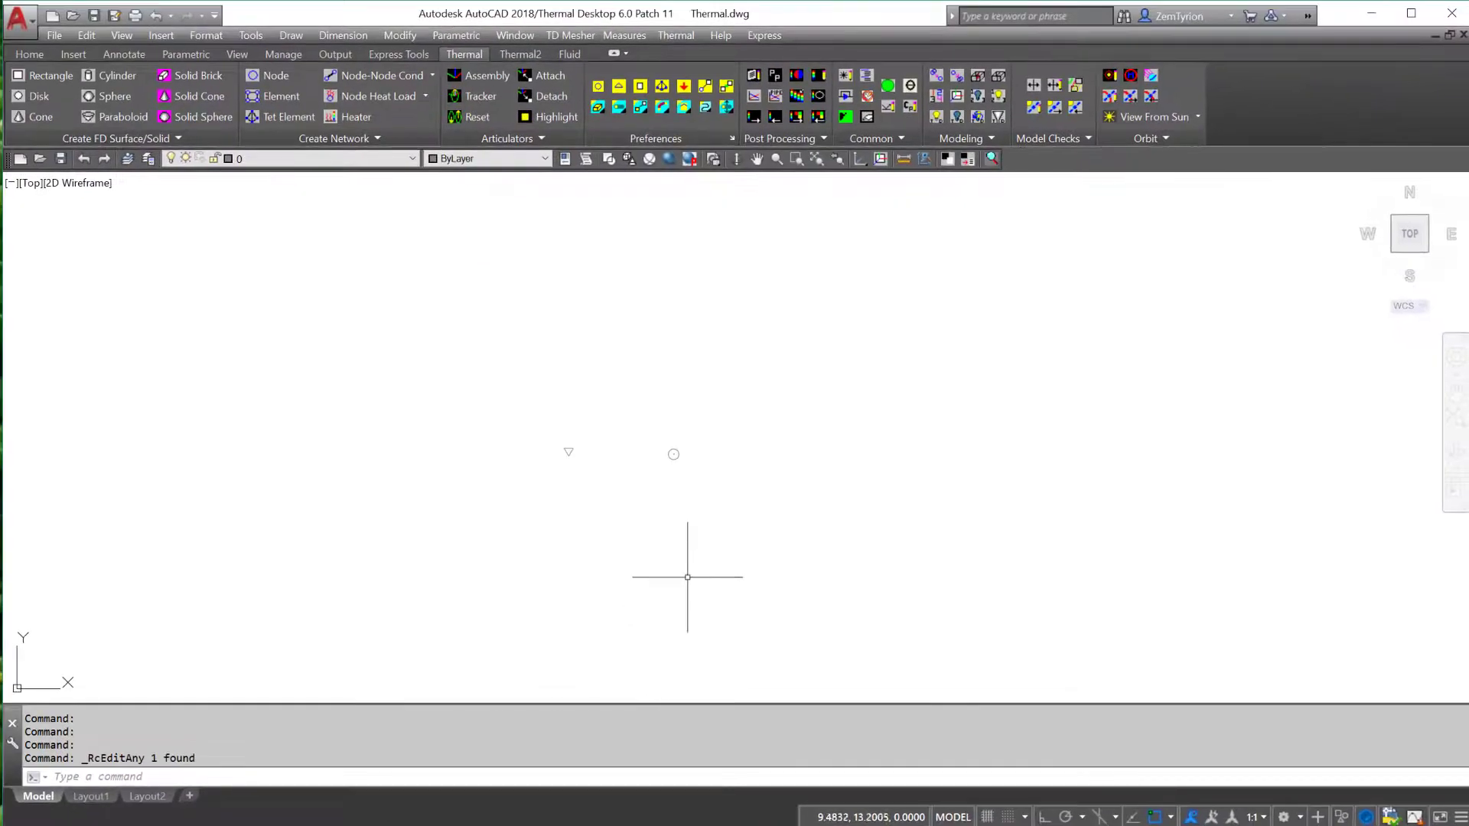
Set the right diffusion node's thermal mass to 25 J/C and its ID to 2
double_click(673, 454)
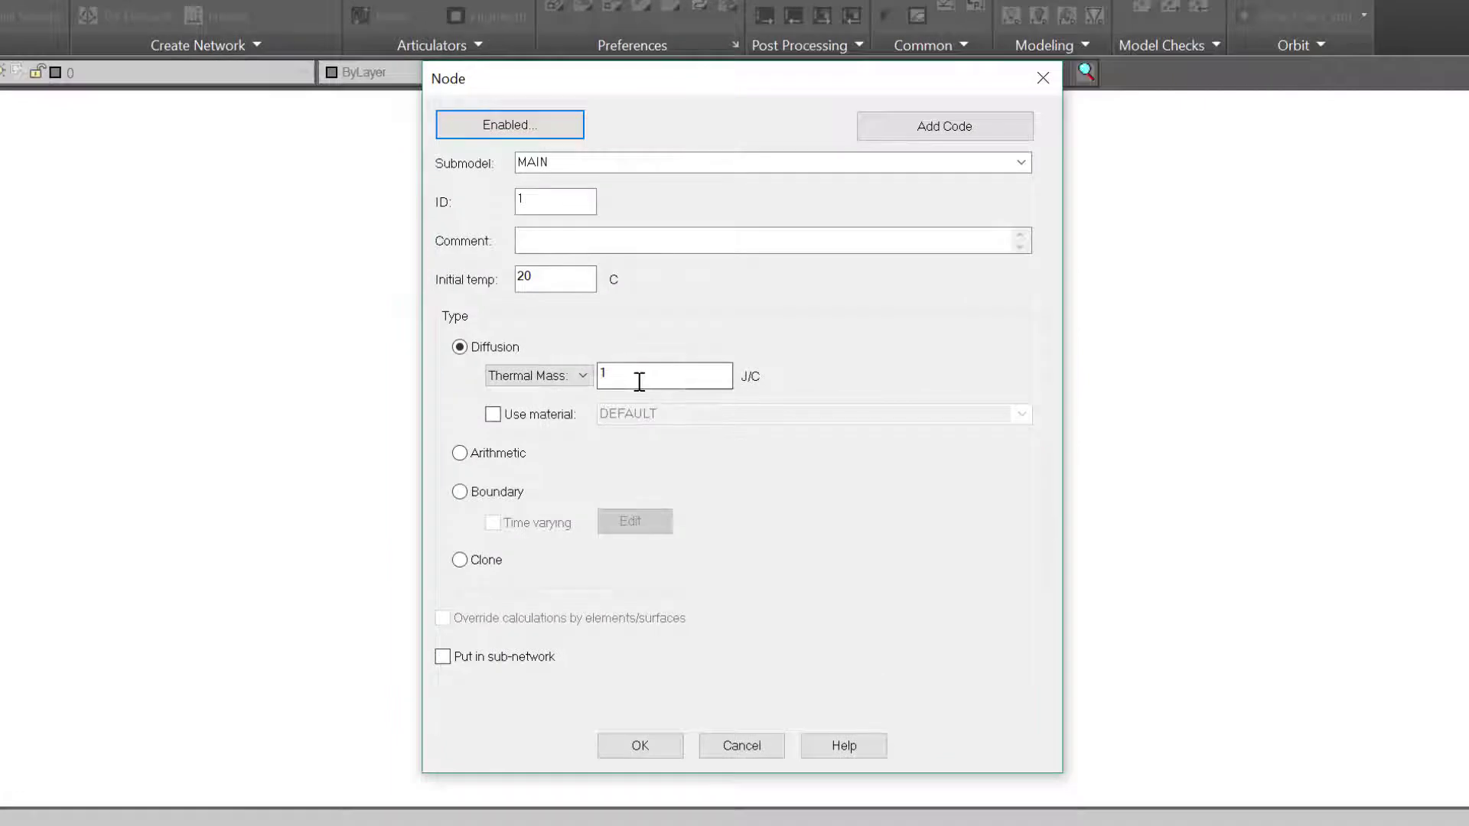
double_click(639, 378)
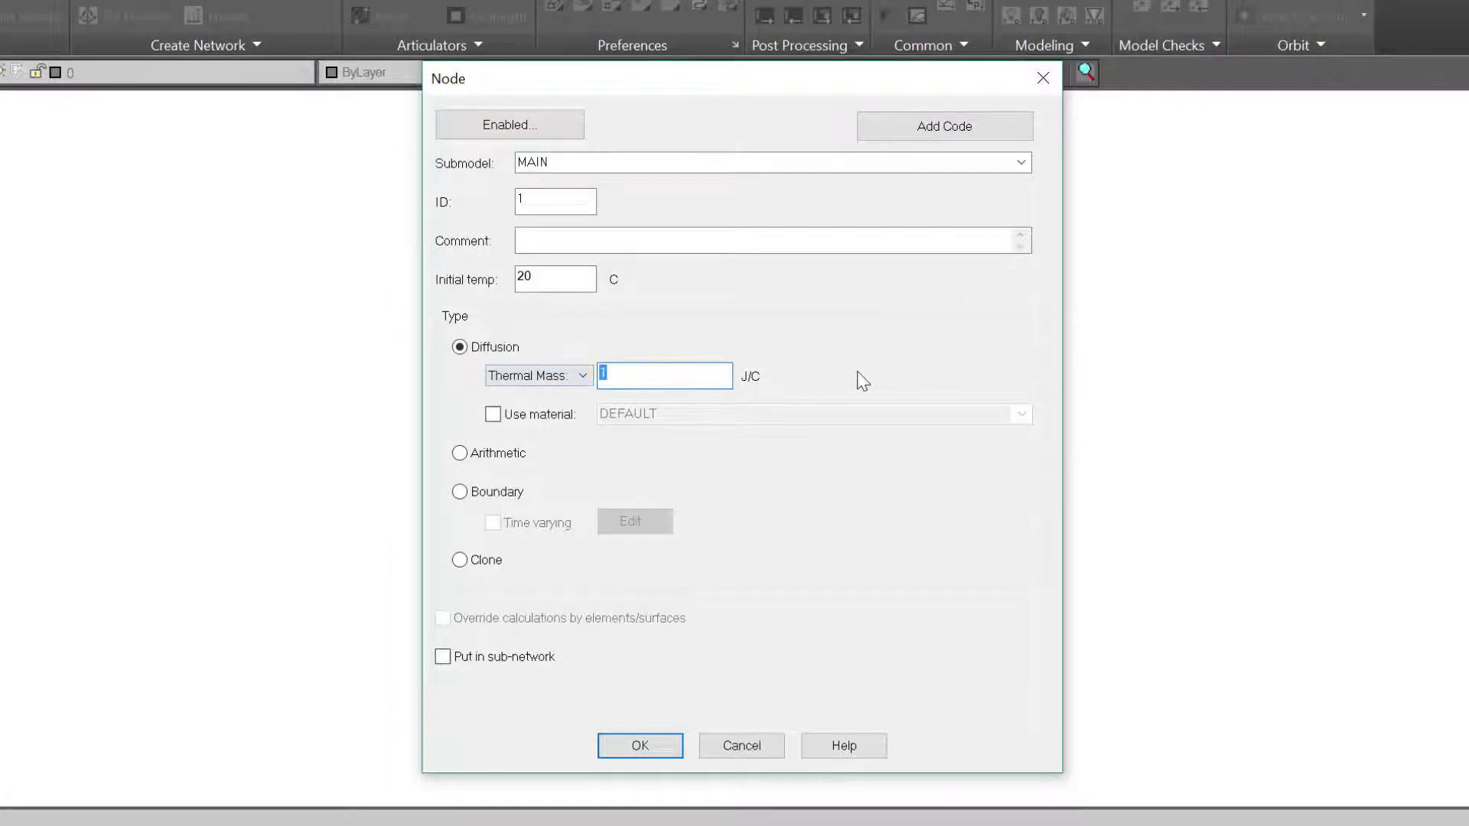
type("25")
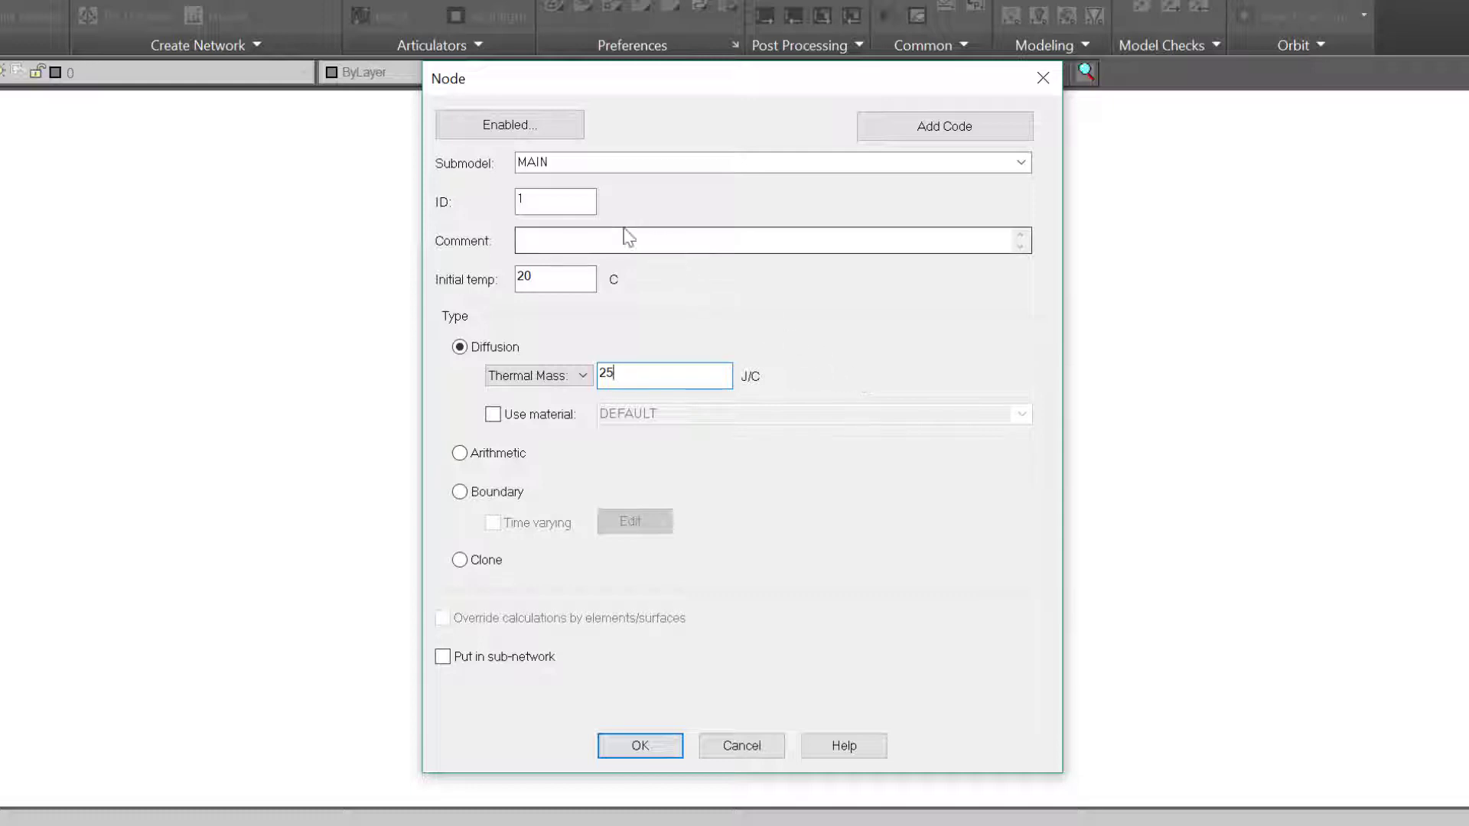
left_click(523, 200)
left_click_drag(523, 200, 485, 196)
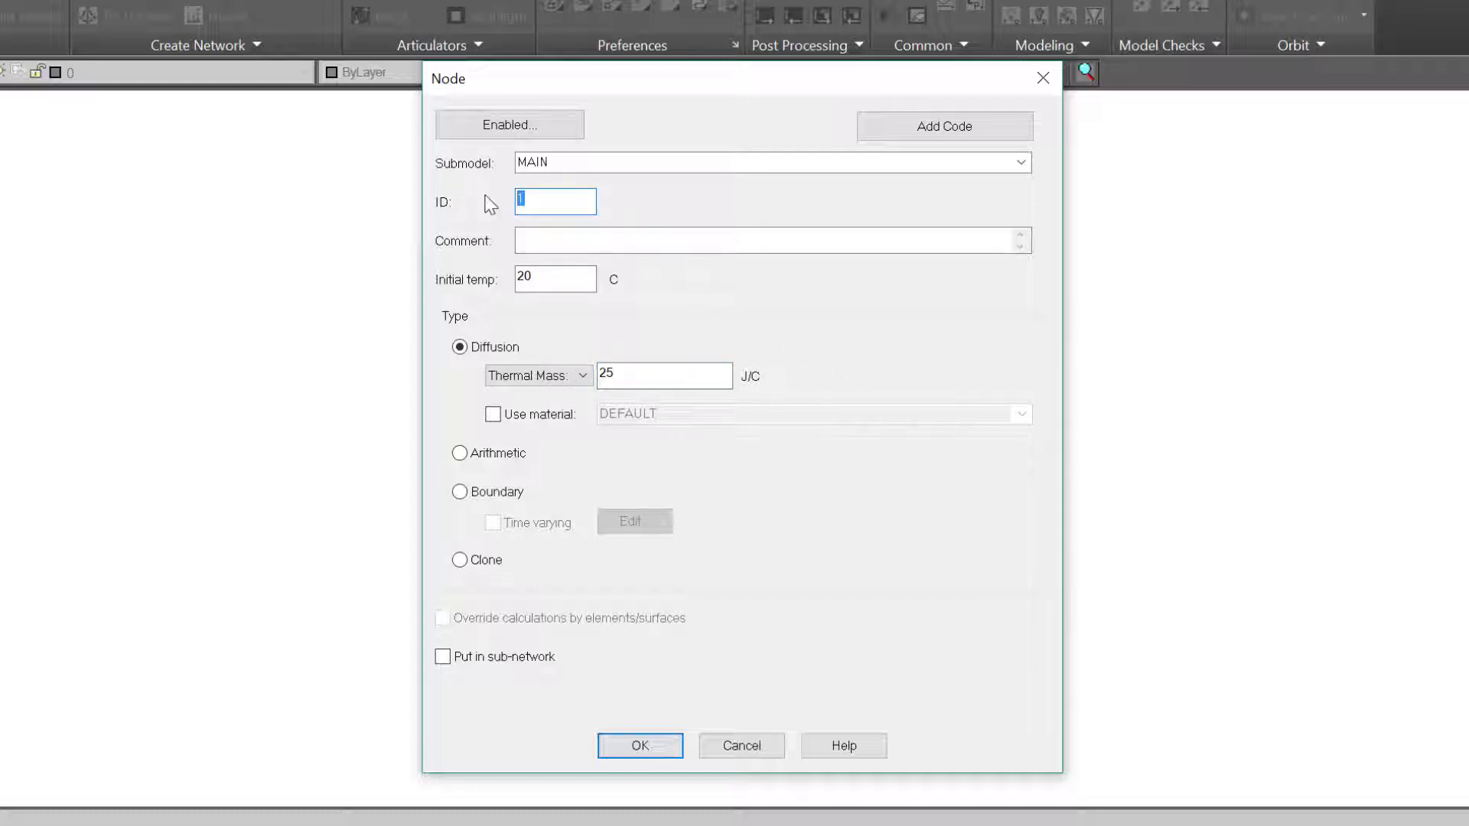
type("2")
left_click(651, 745)
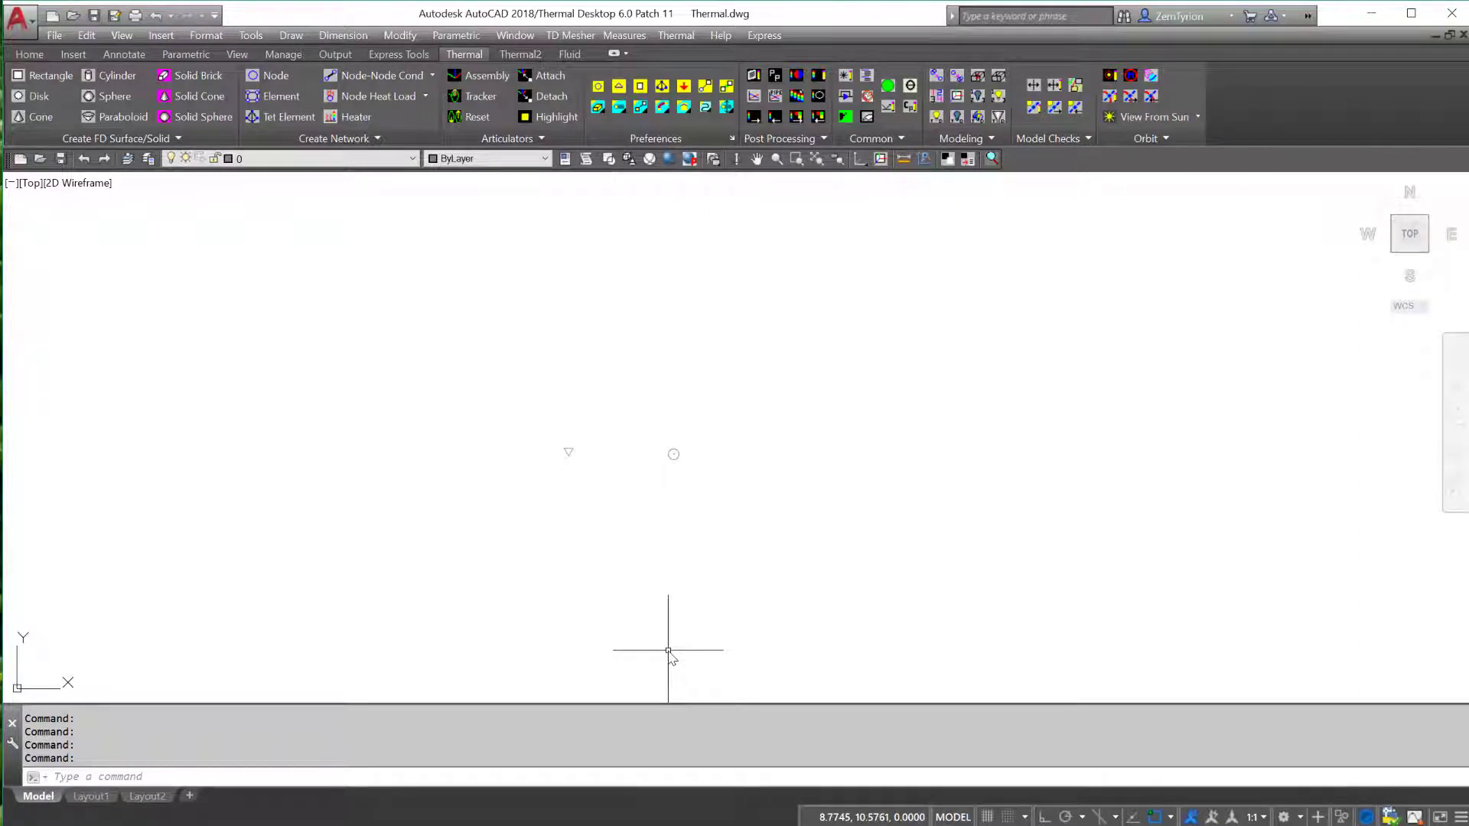
Create a node-to-node conductor from the boundary node to the diffusion node
left_click(674, 35)
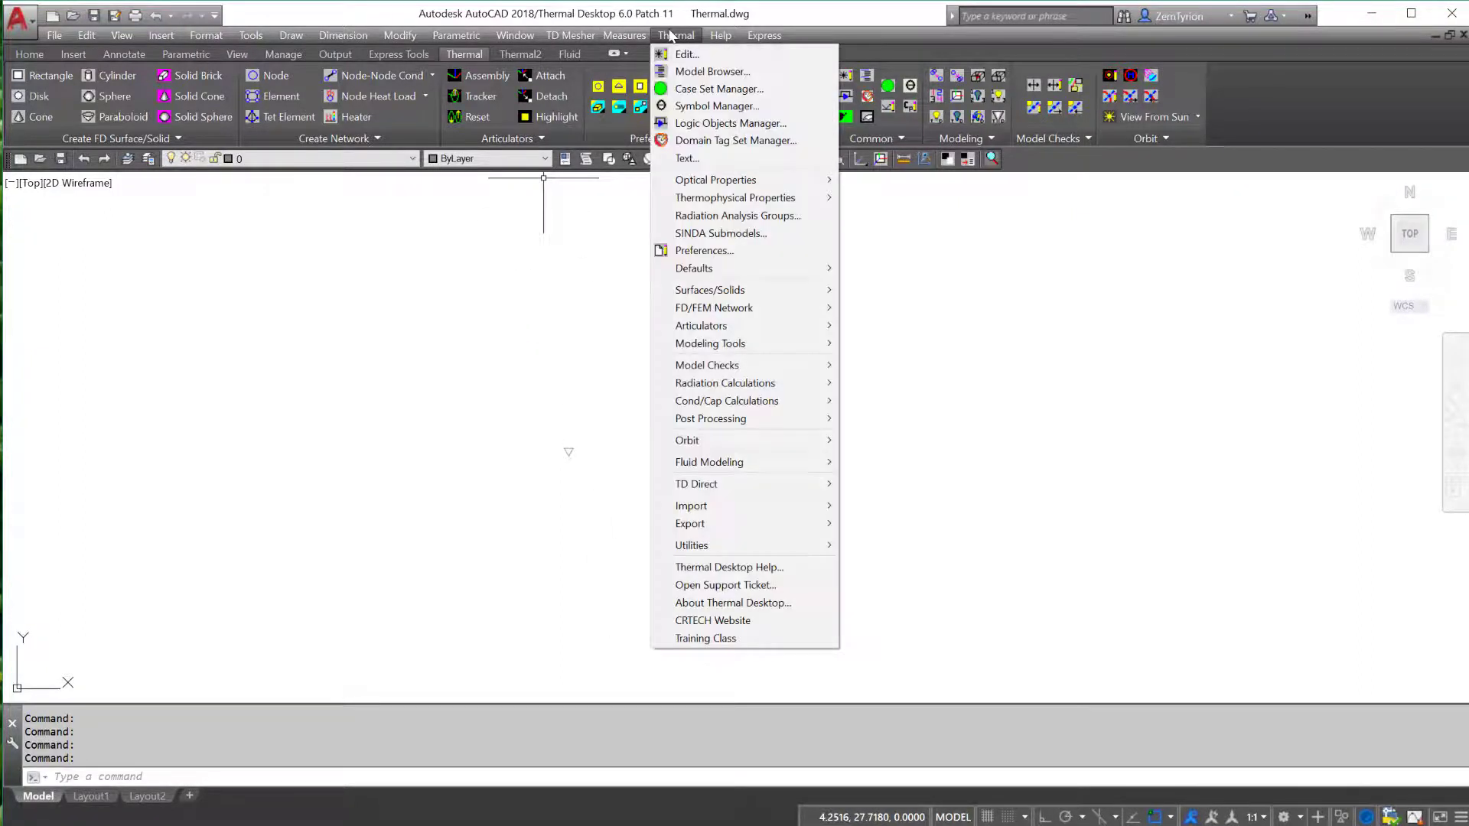
mouse_move(716, 312)
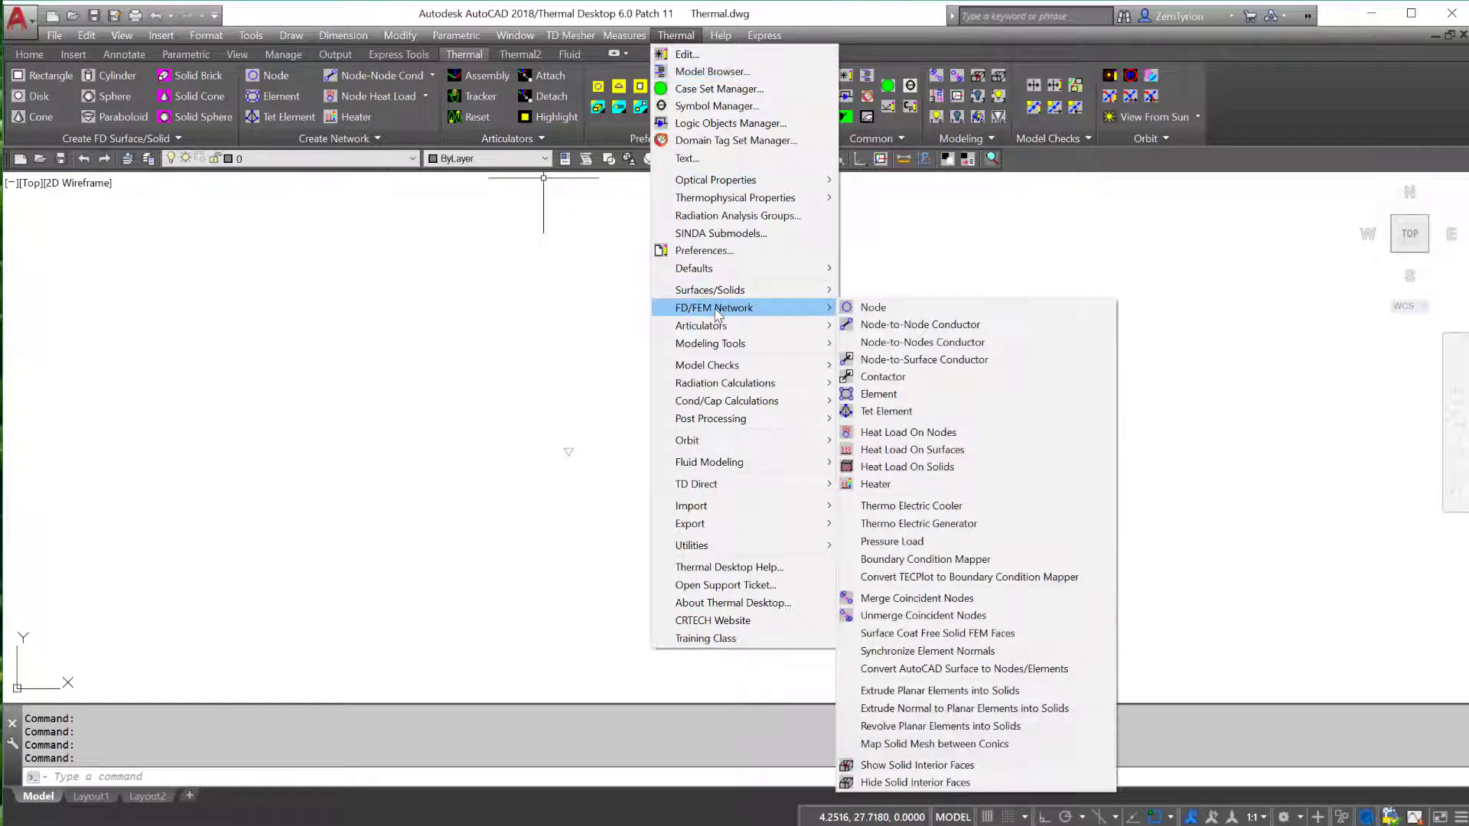
left_click(952, 329)
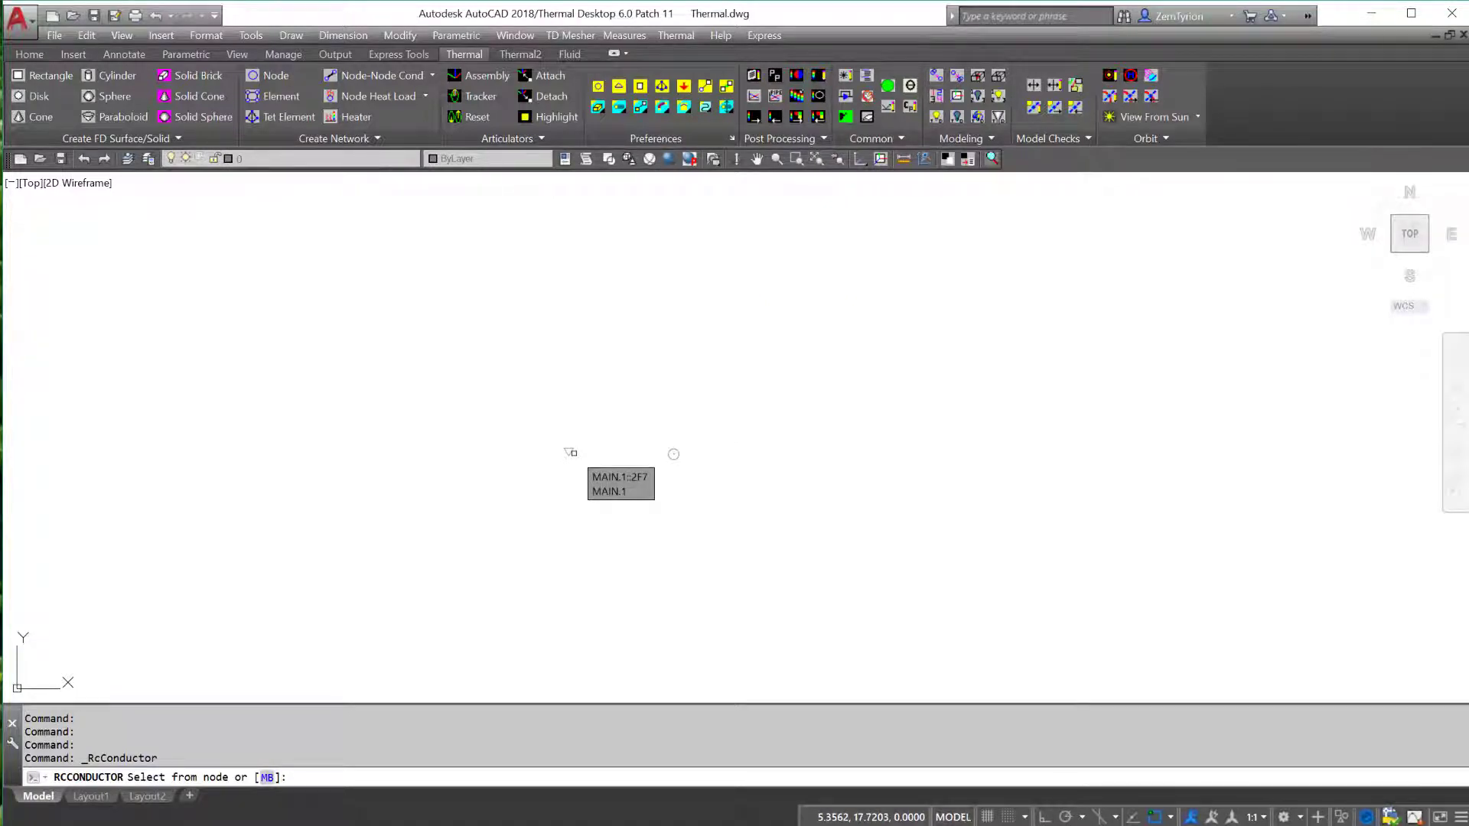
left_click(572, 452)
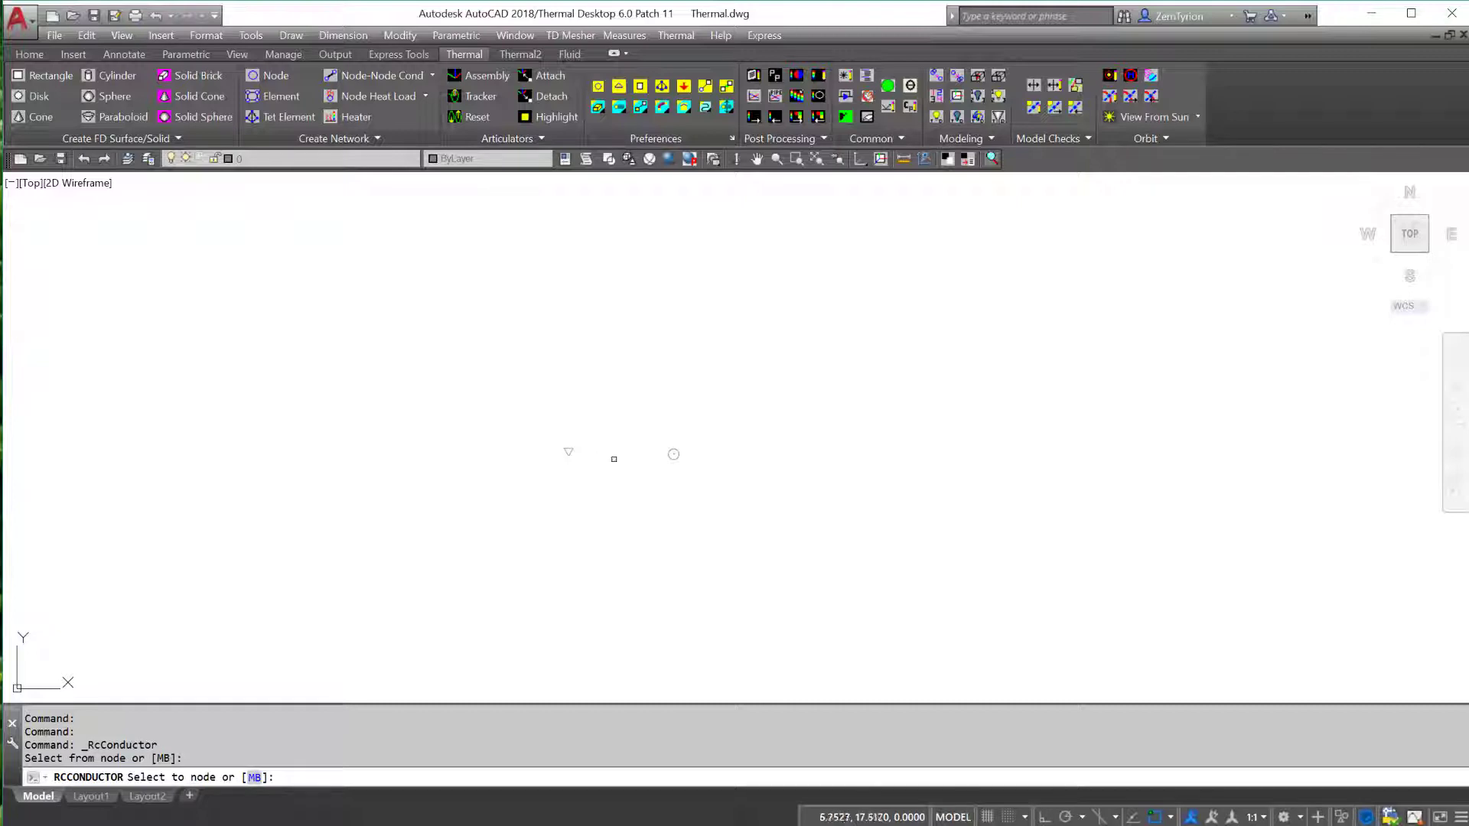
left_click(674, 453)
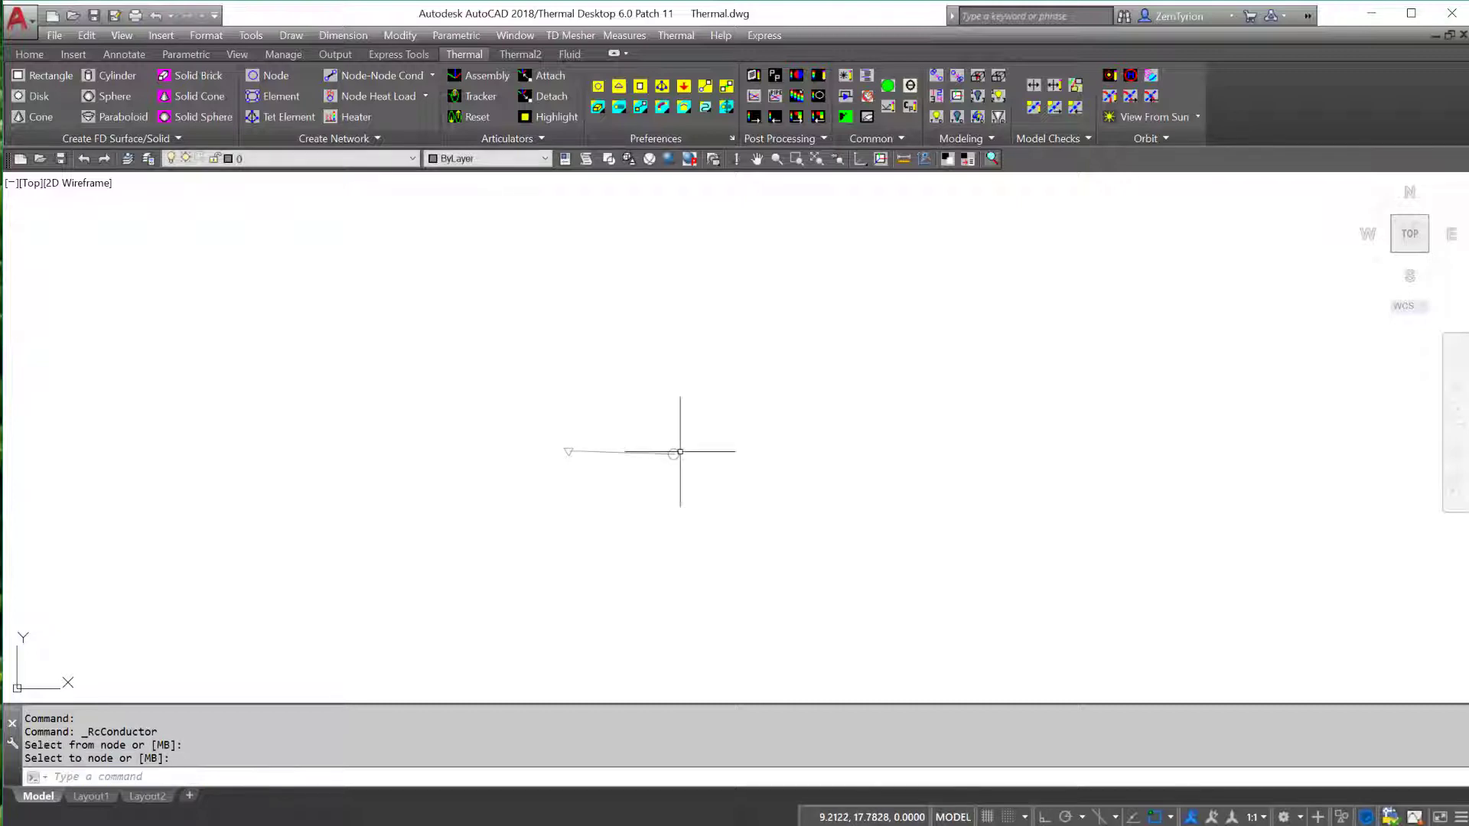
Set the value of the conductor between the two nodes to 5 W/C
double_click(621, 453)
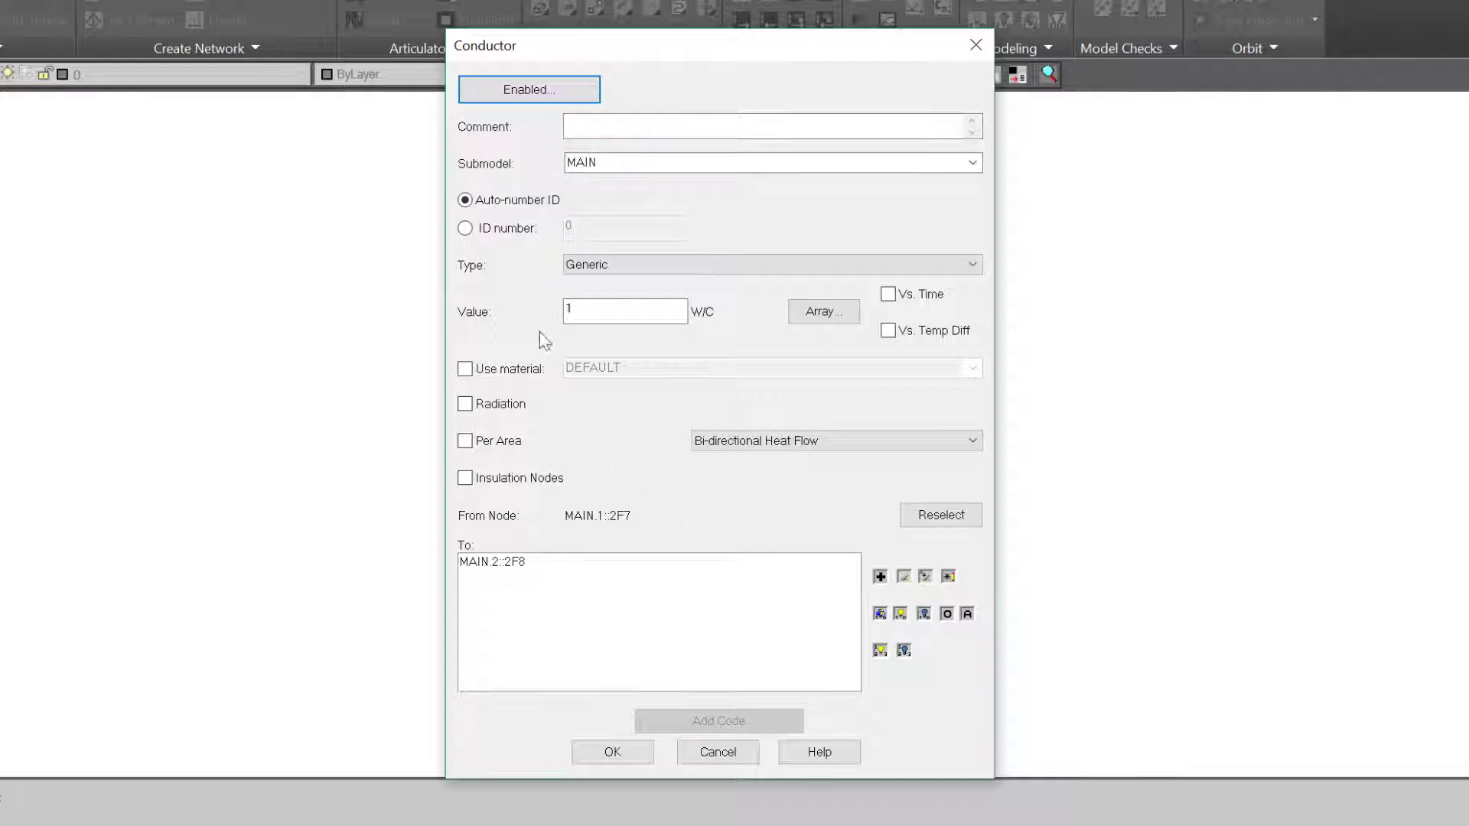
double_click(589, 307)
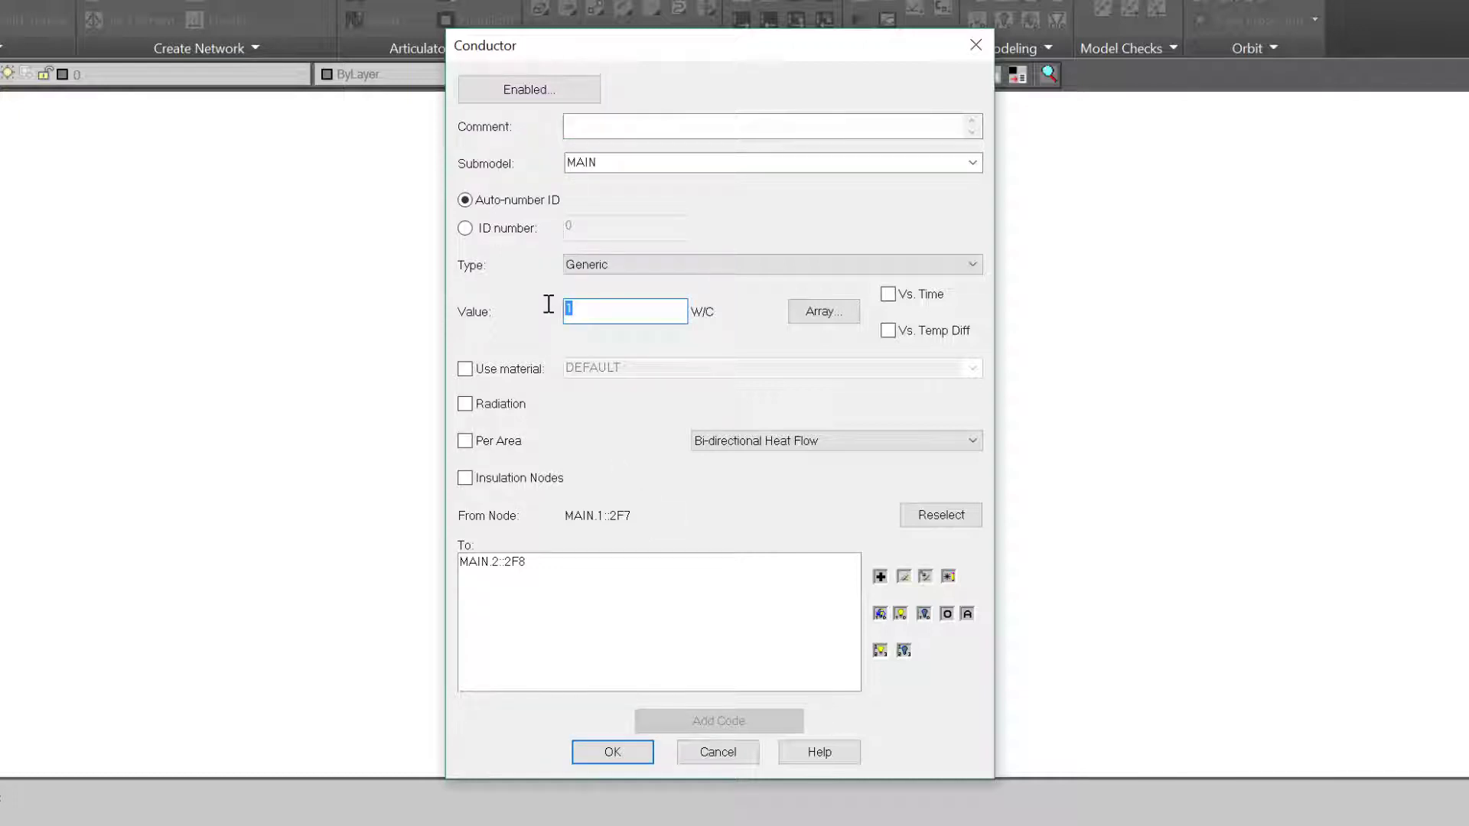
type("5")
left_click(612, 752)
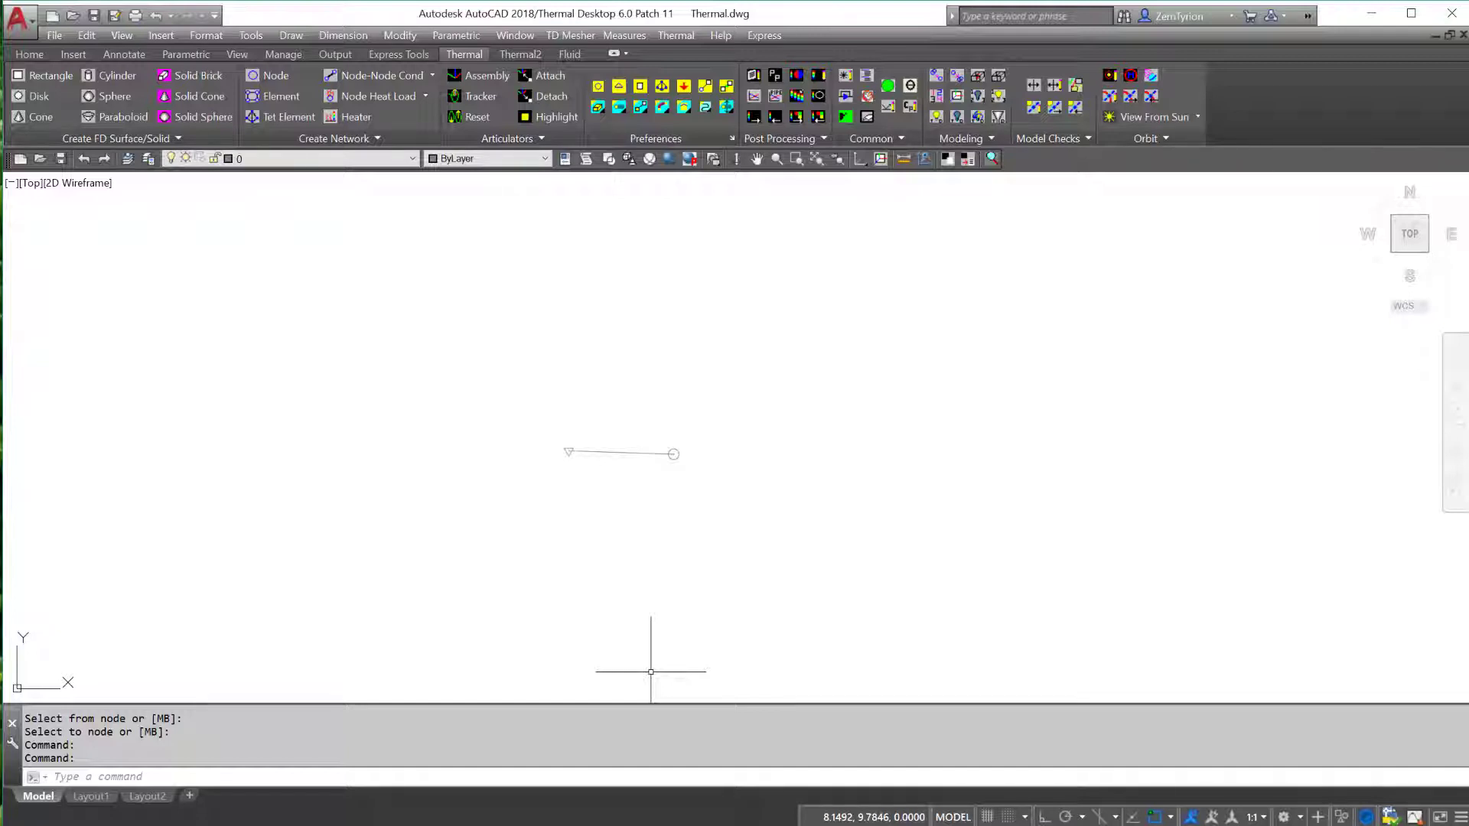
Apply a constant total heat load of 10 W to the diffusion node
left_click(675, 36)
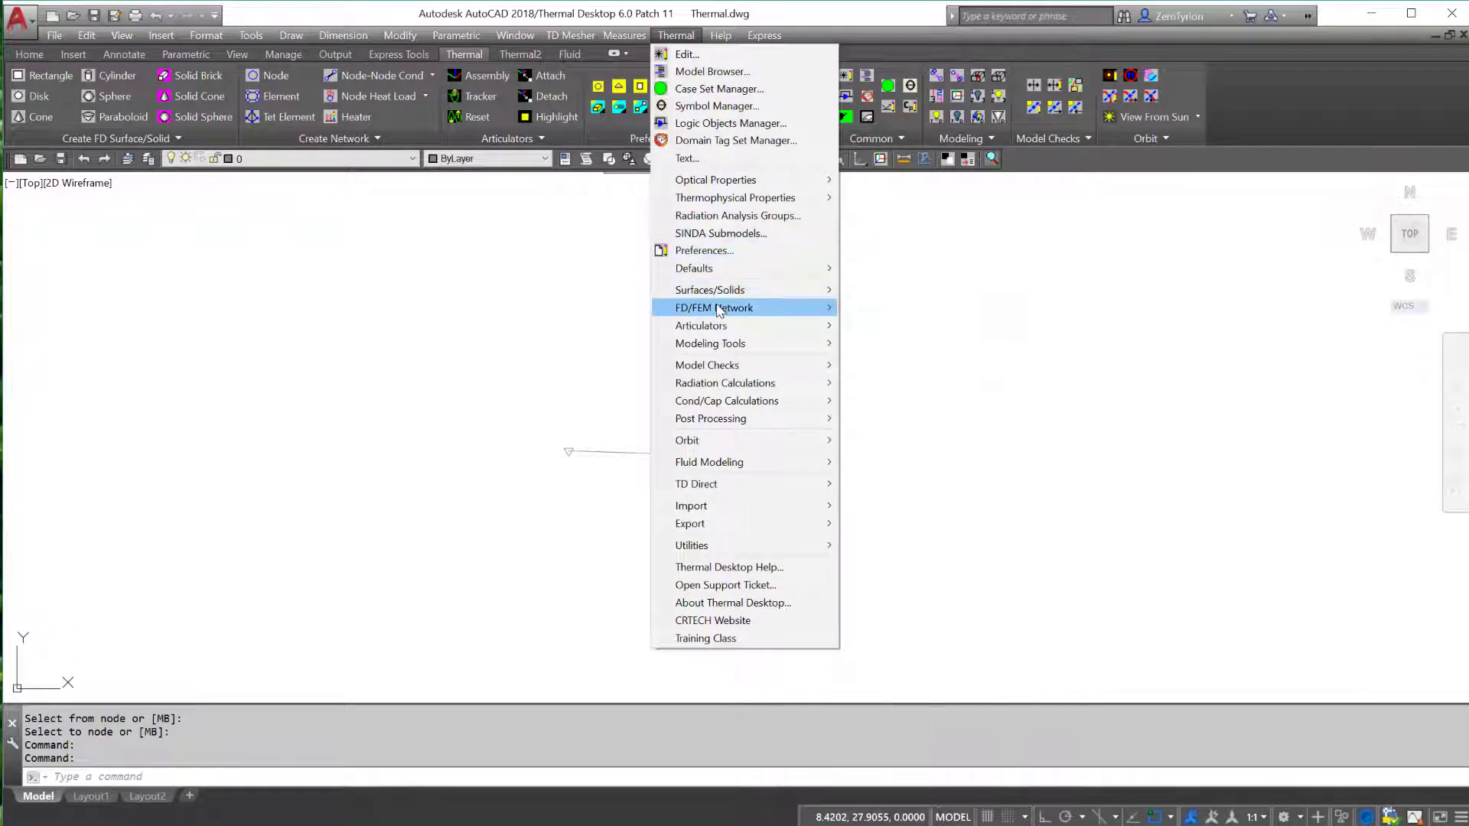
mouse_move(724, 309)
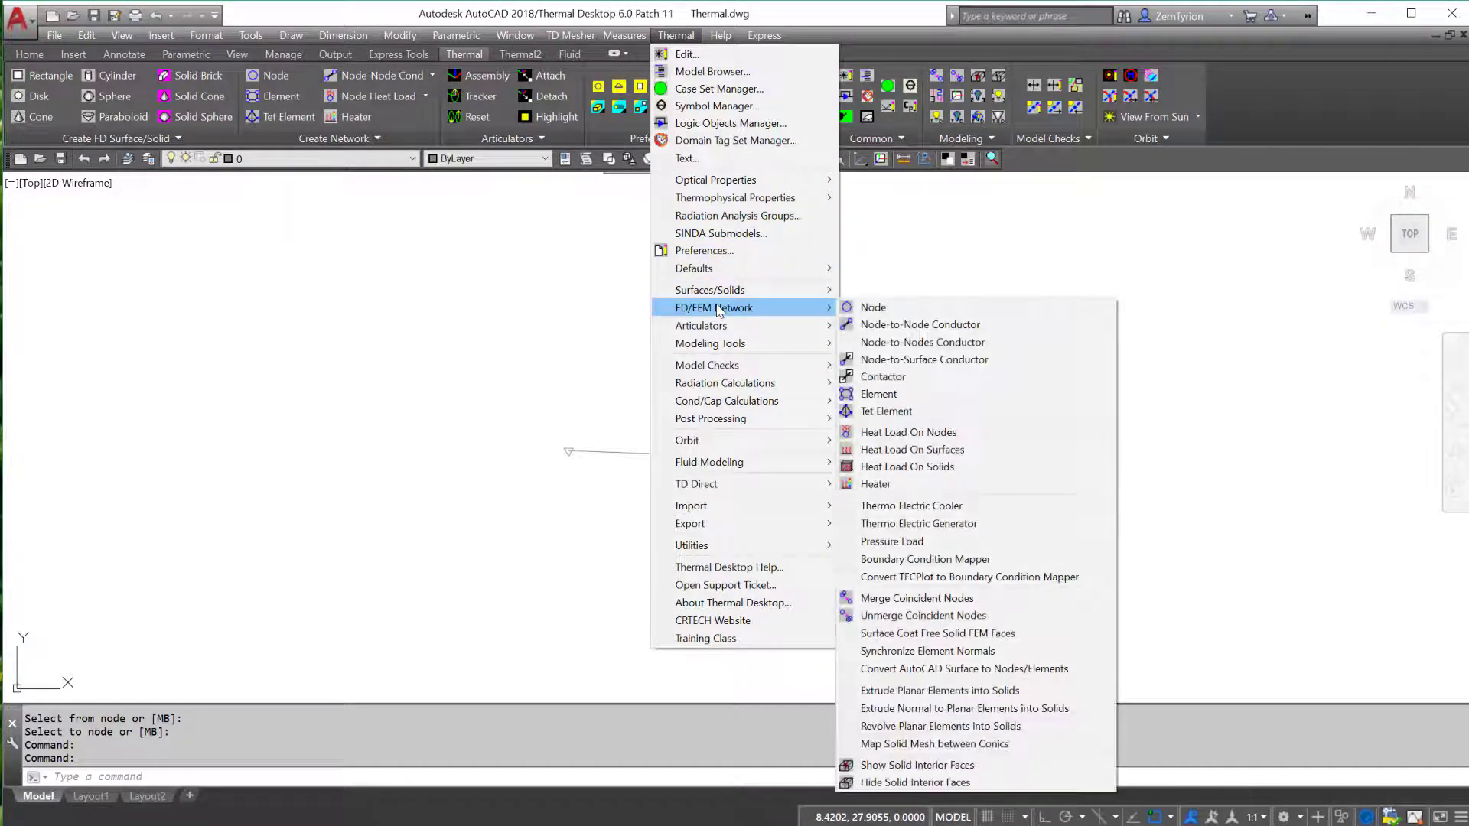
left_click(909, 432)
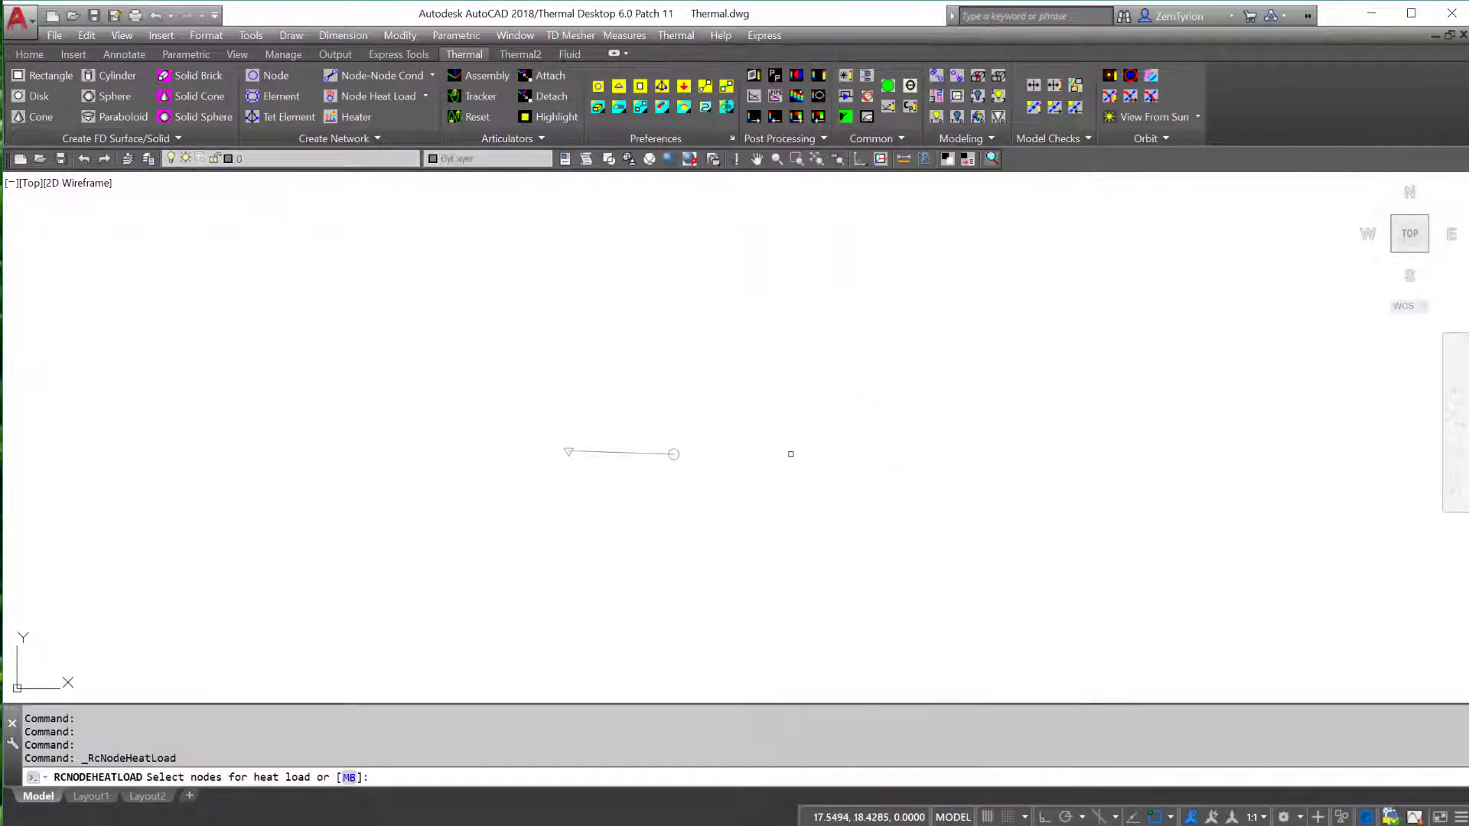
left_click(673, 453)
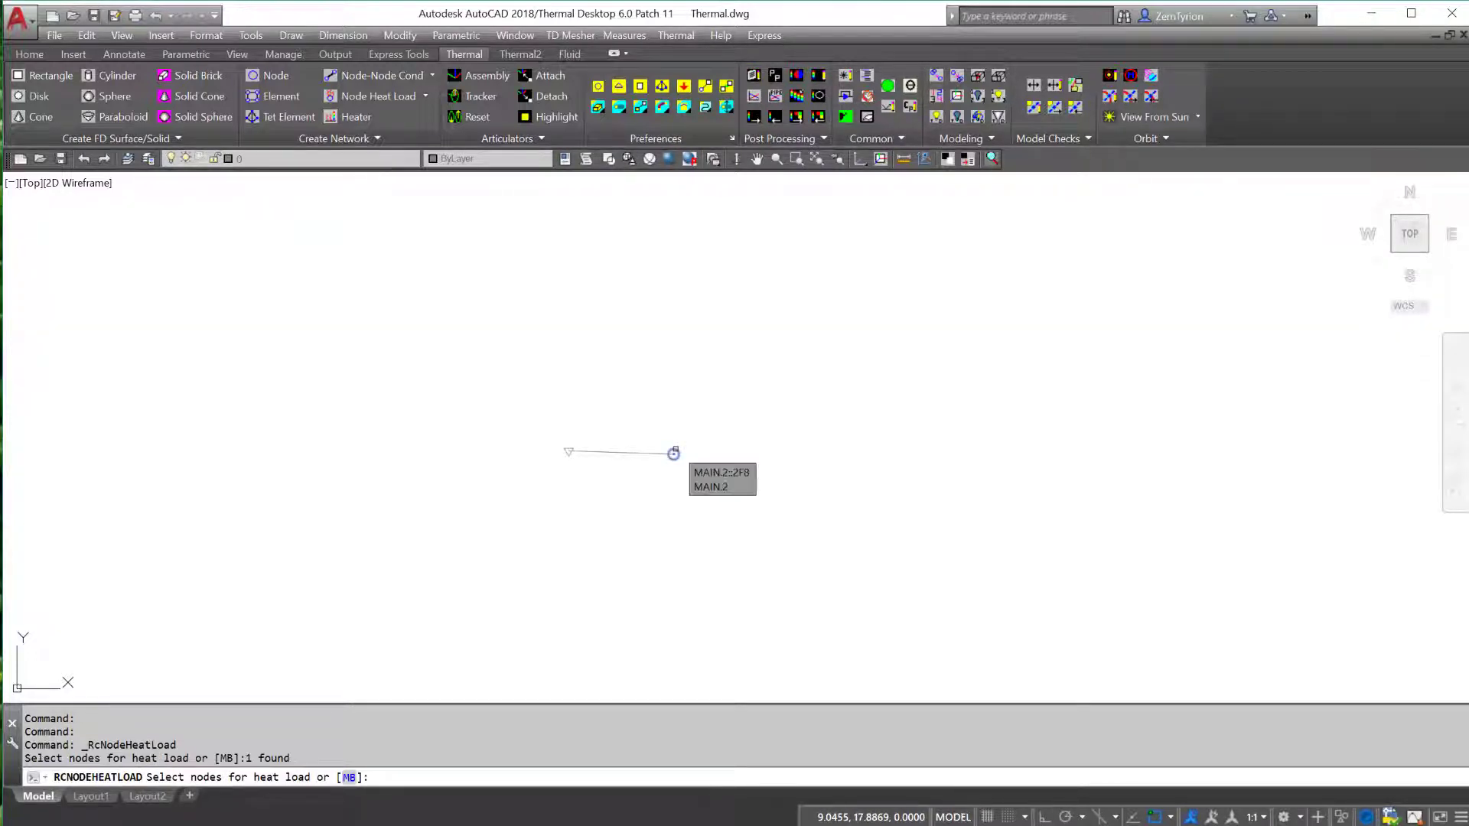
key("Return")
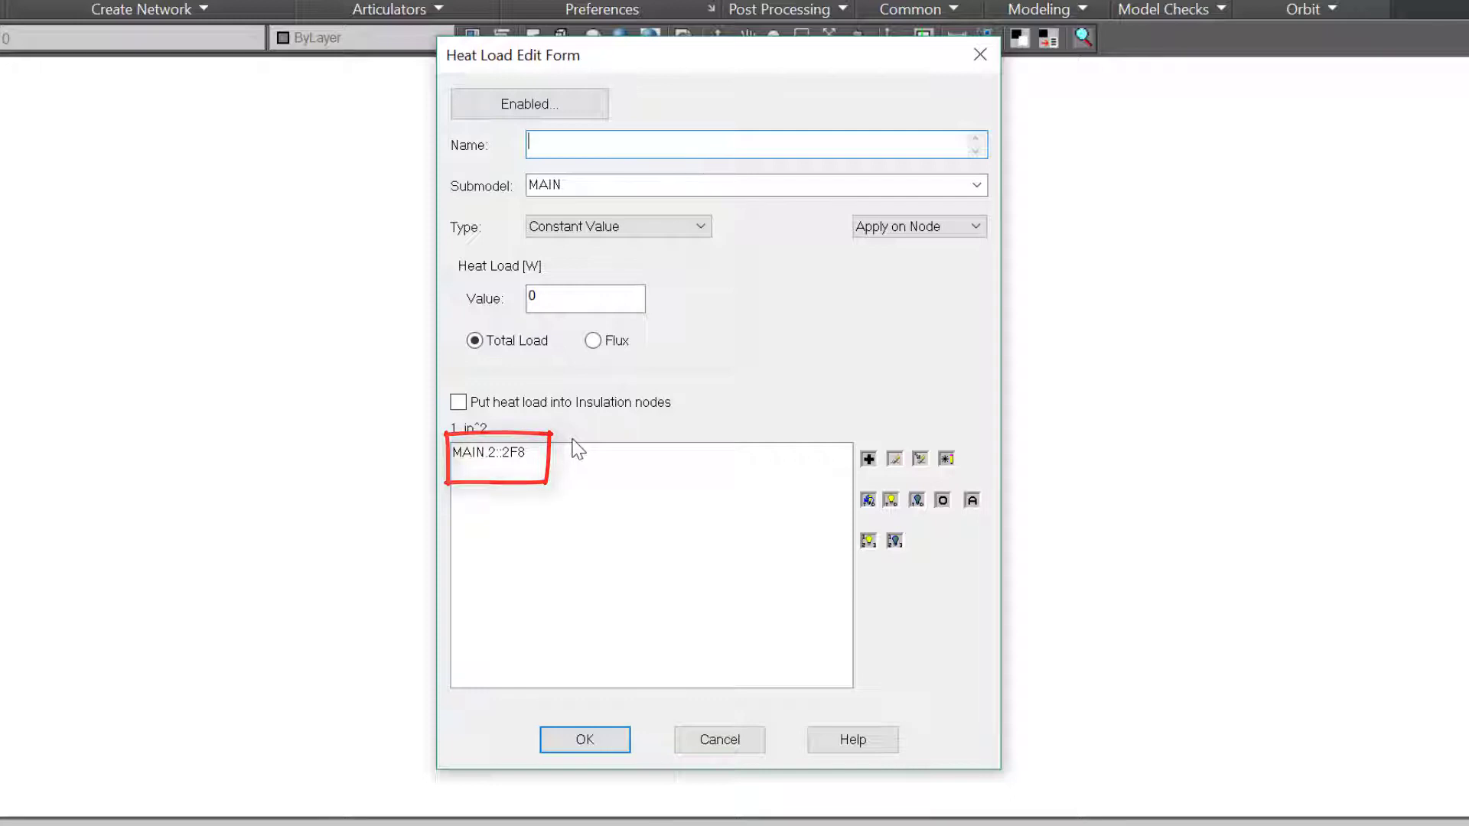
left_click_drag(576, 303, 484, 299)
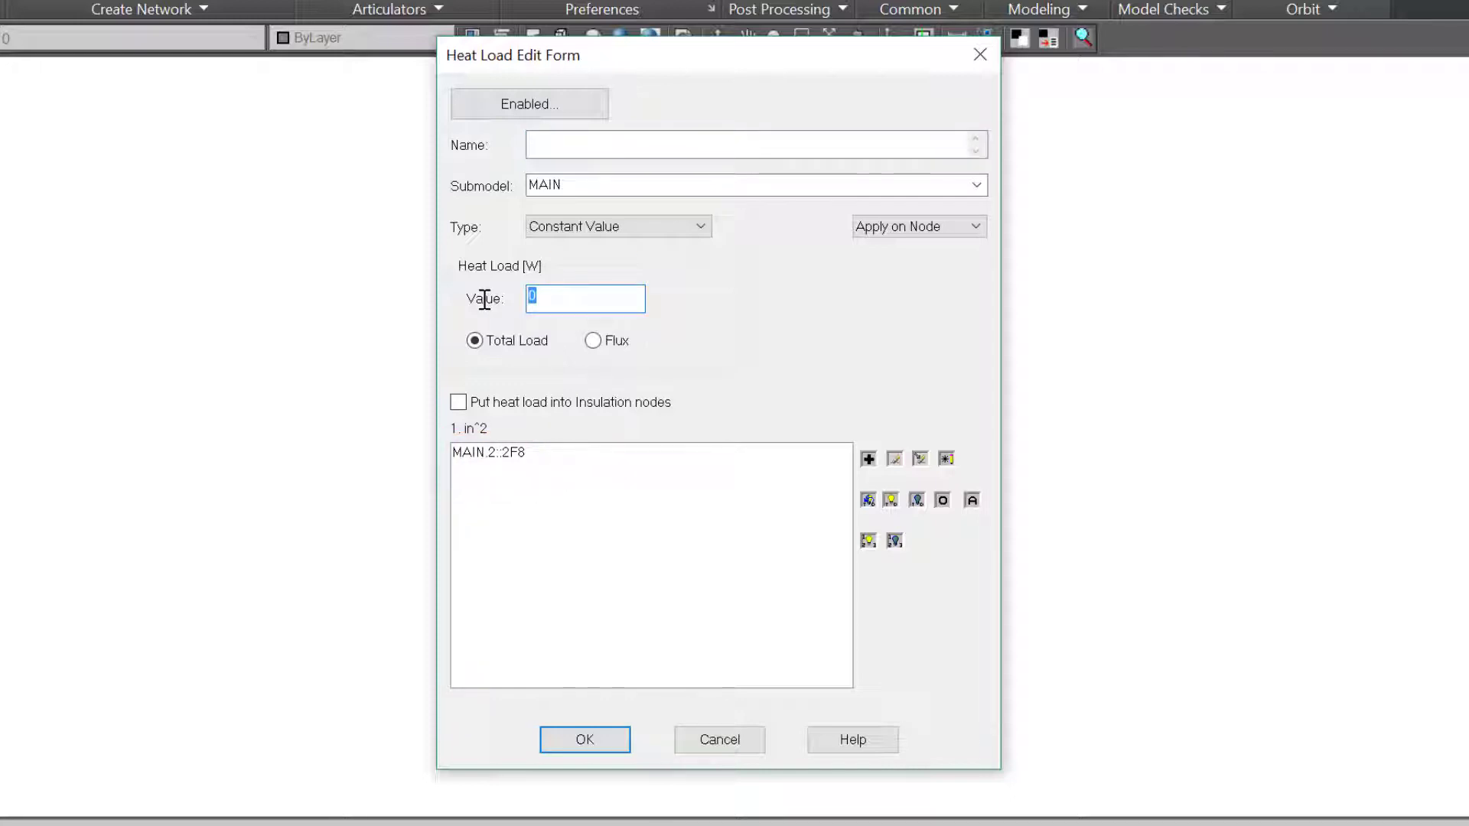
type("10")
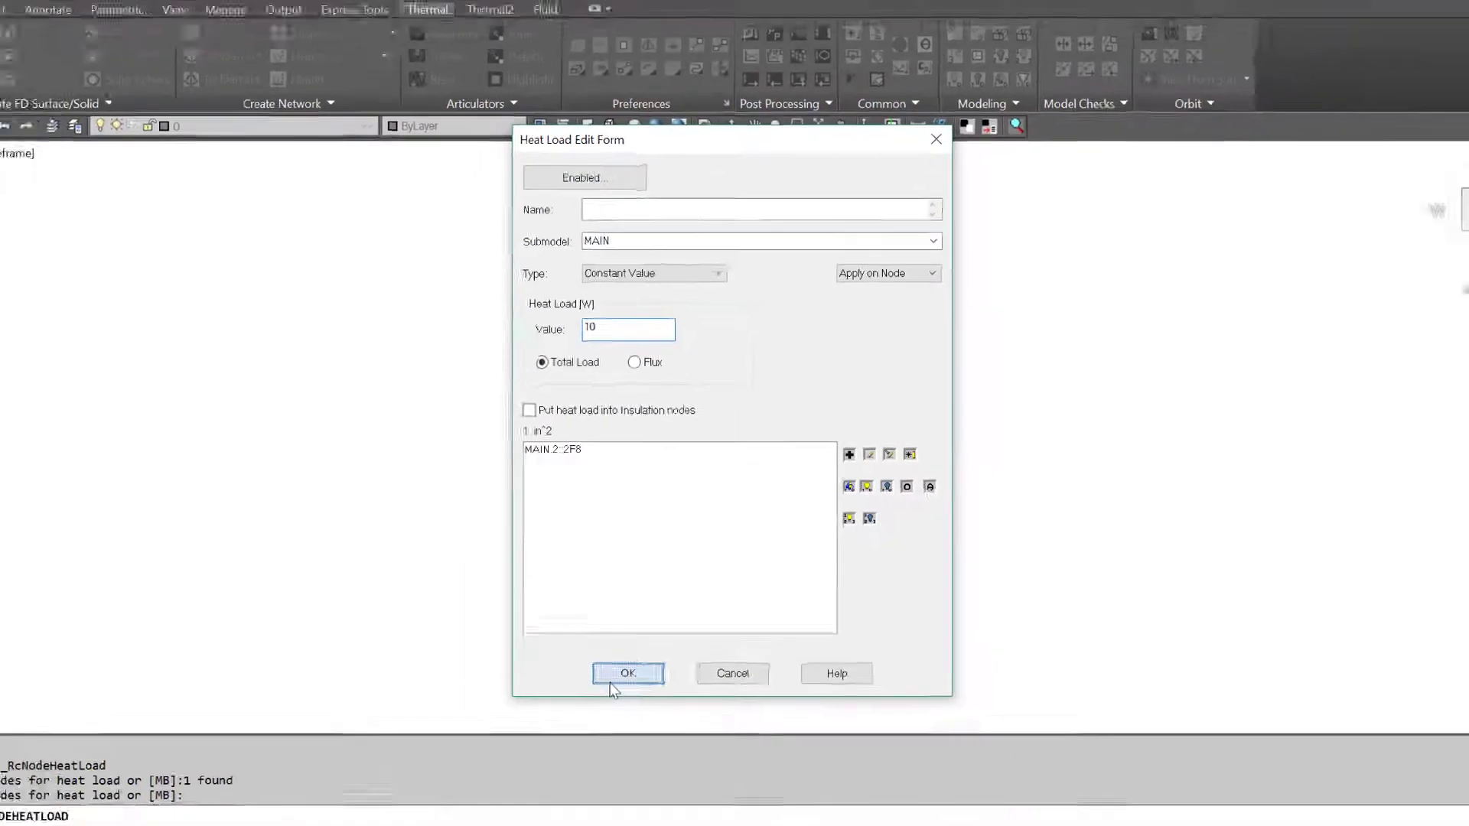
left_click(584, 739)
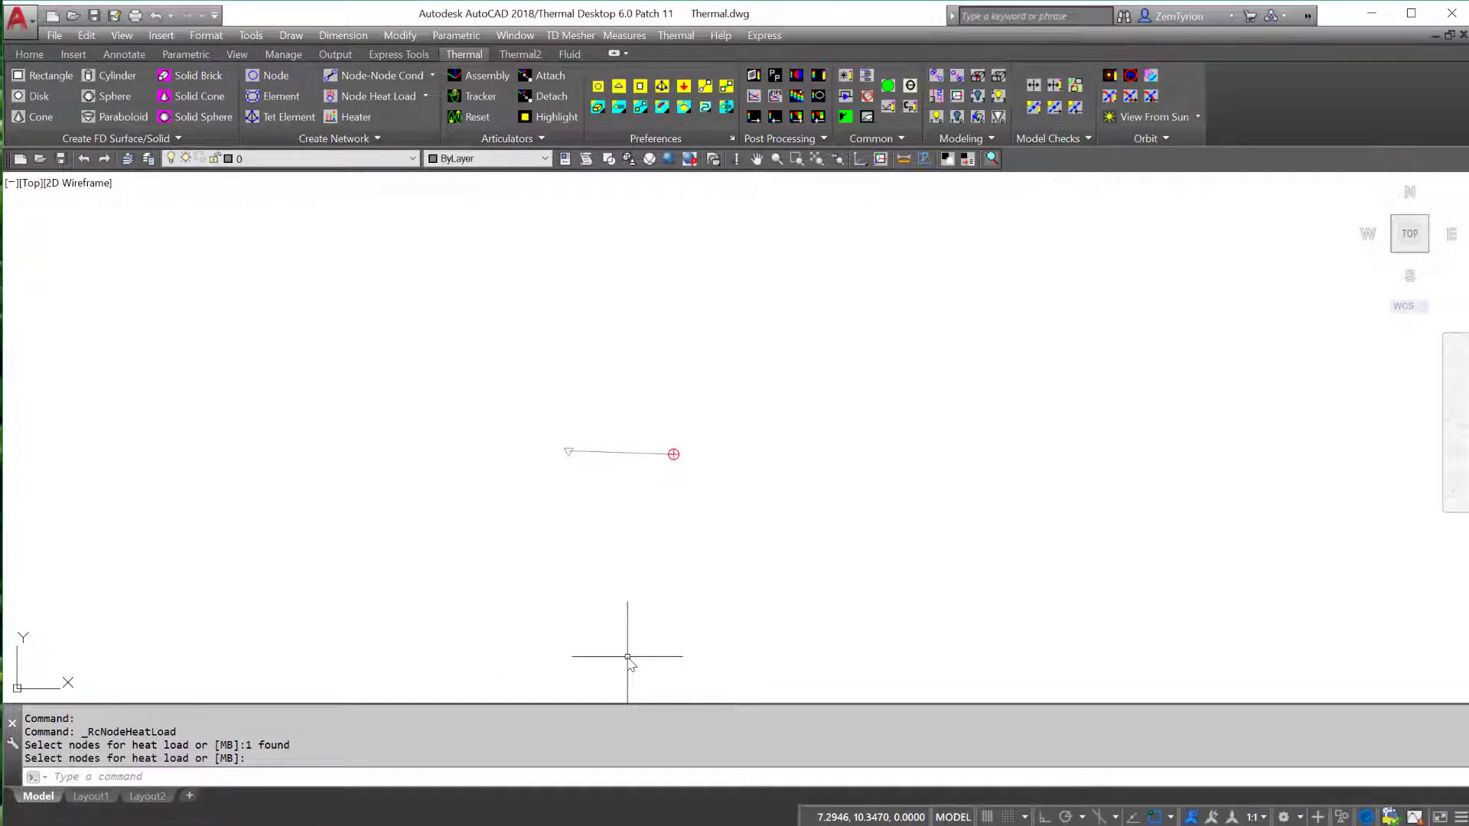
Edit Case Set 0 to solve a transient instead of steady state, with an end time of 100 sec
left_click(677, 38)
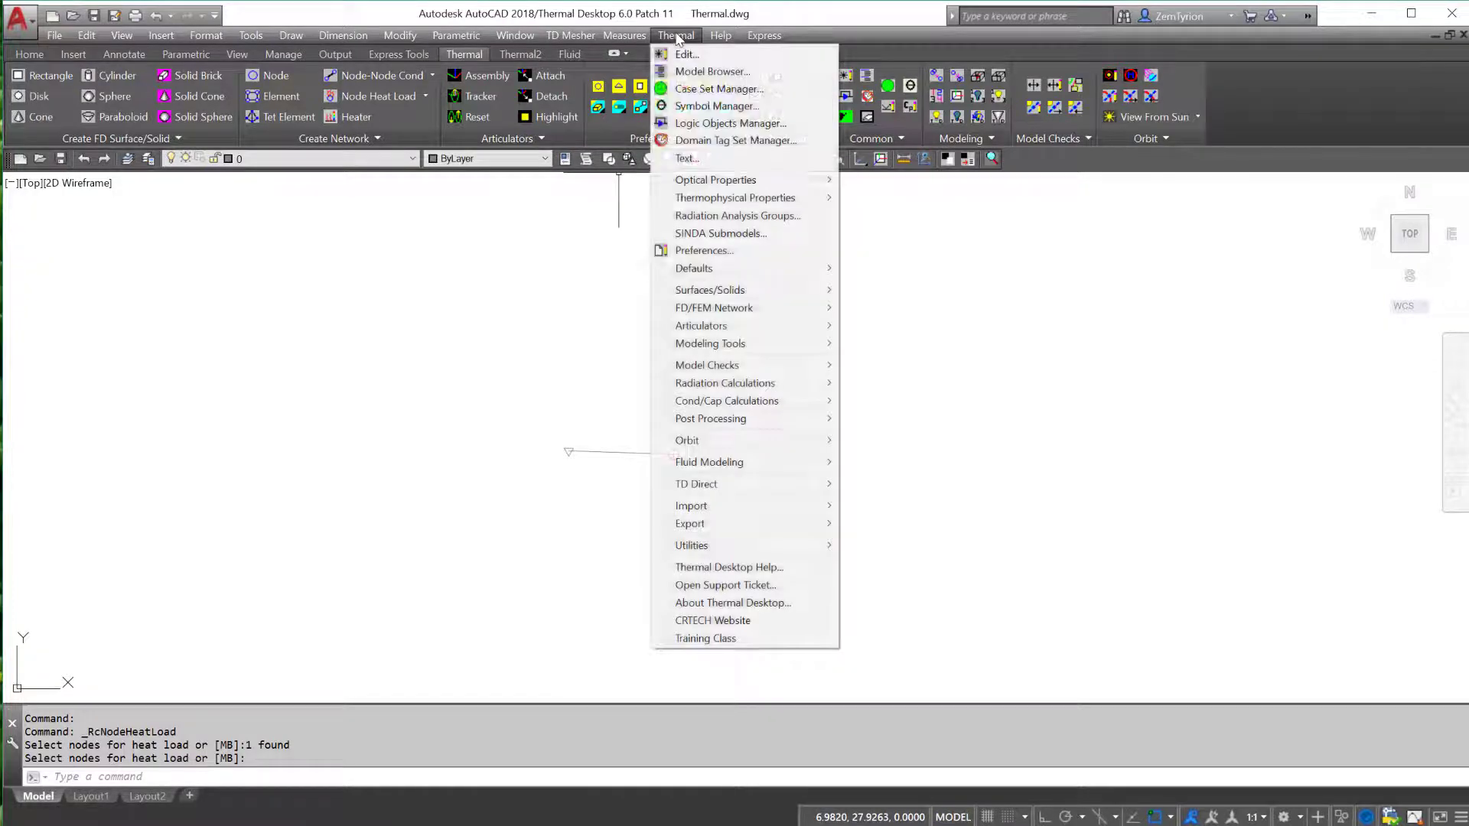
left_click(698, 91)
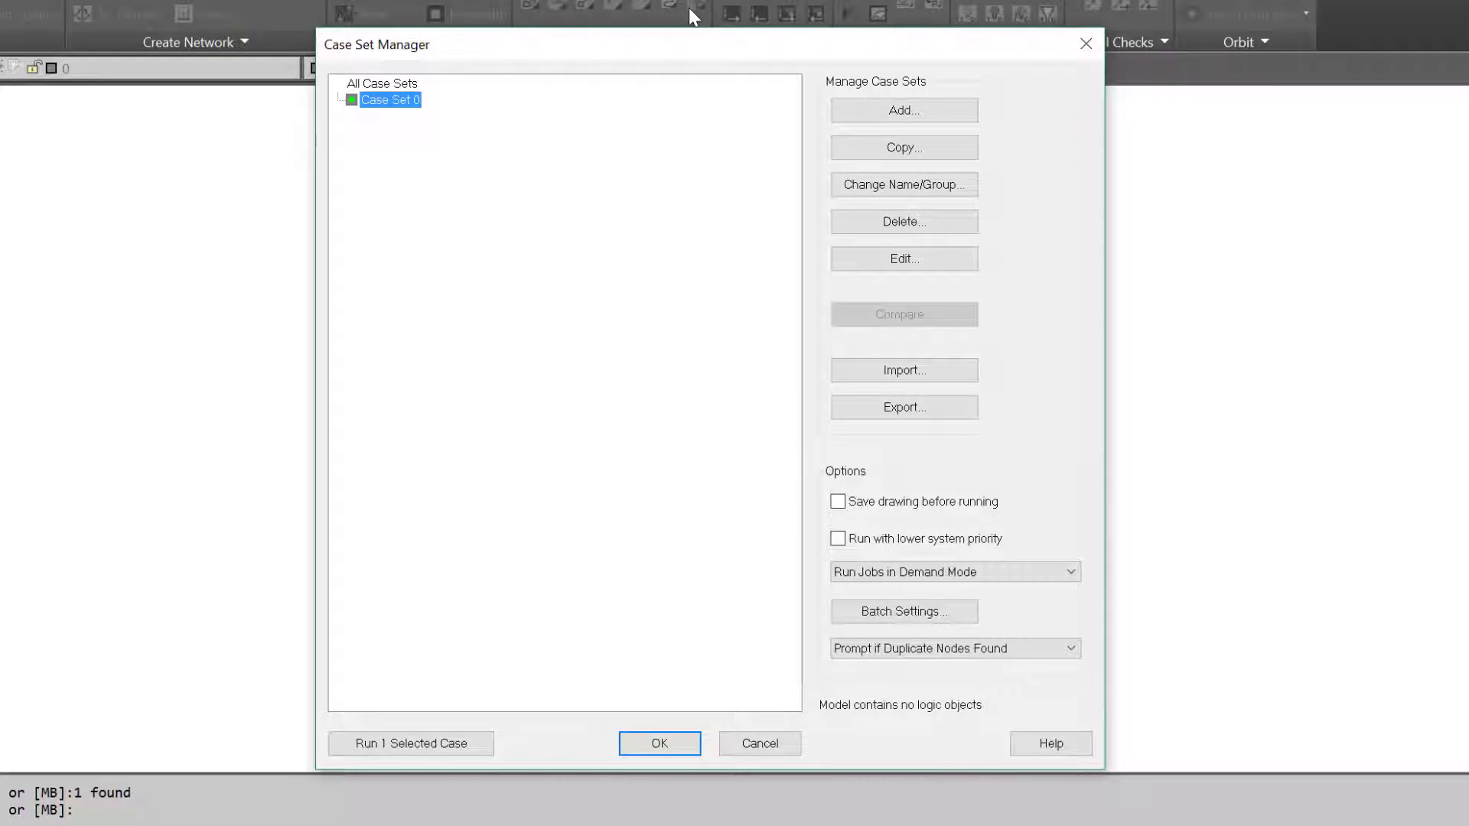
left_click(916, 257)
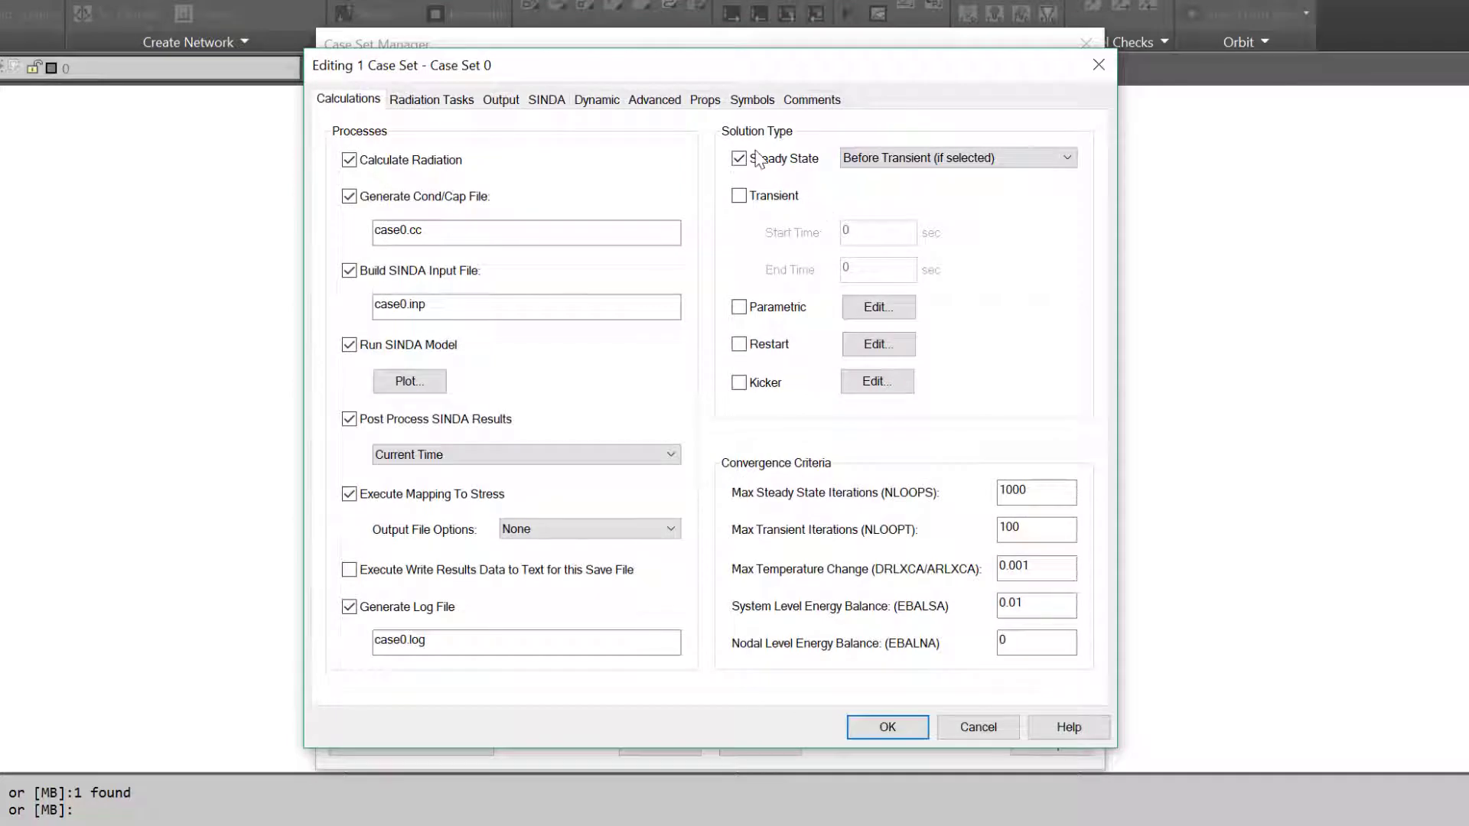
left_click(757, 160)
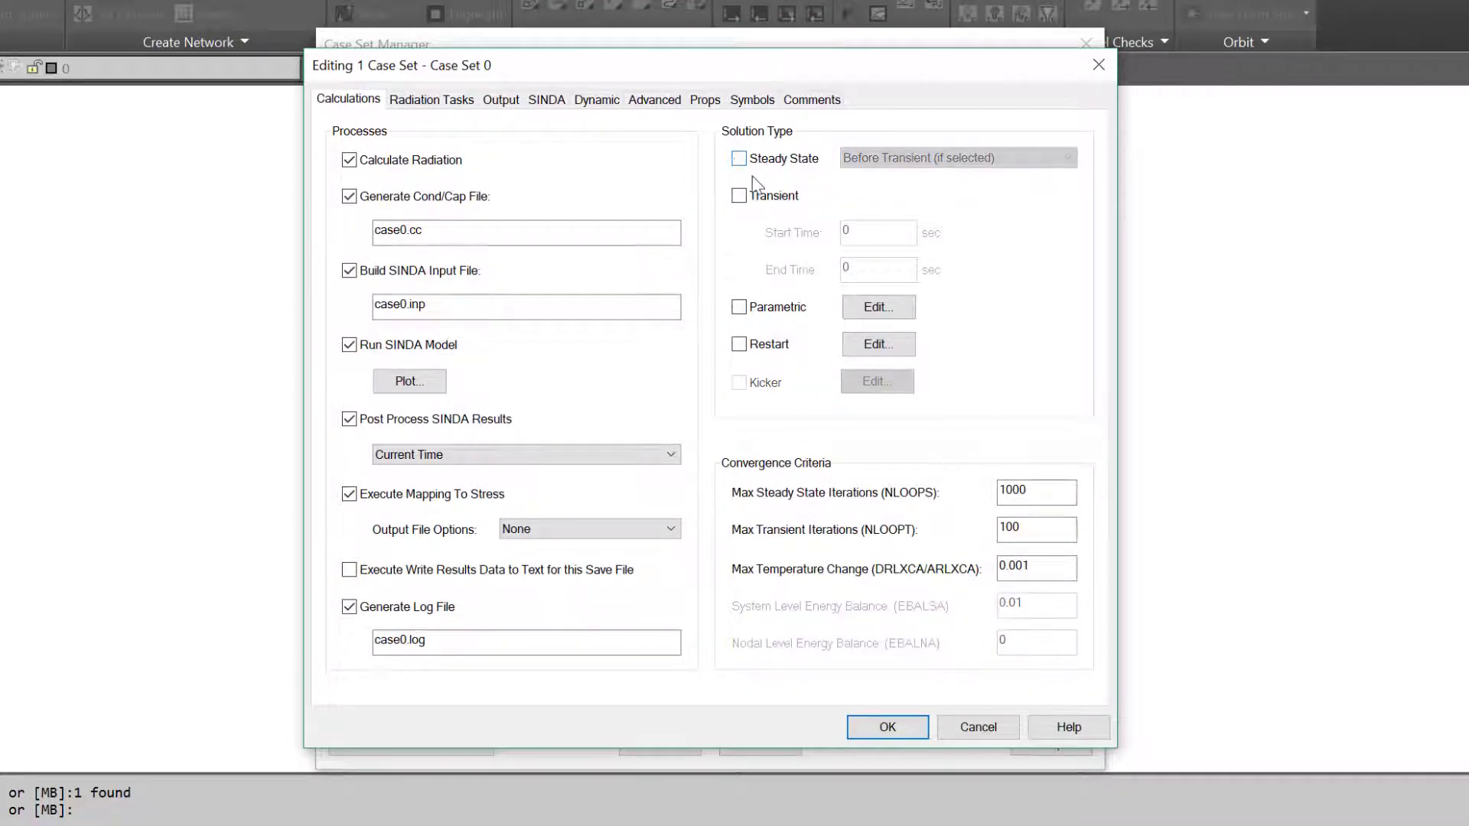
left_click(739, 196)
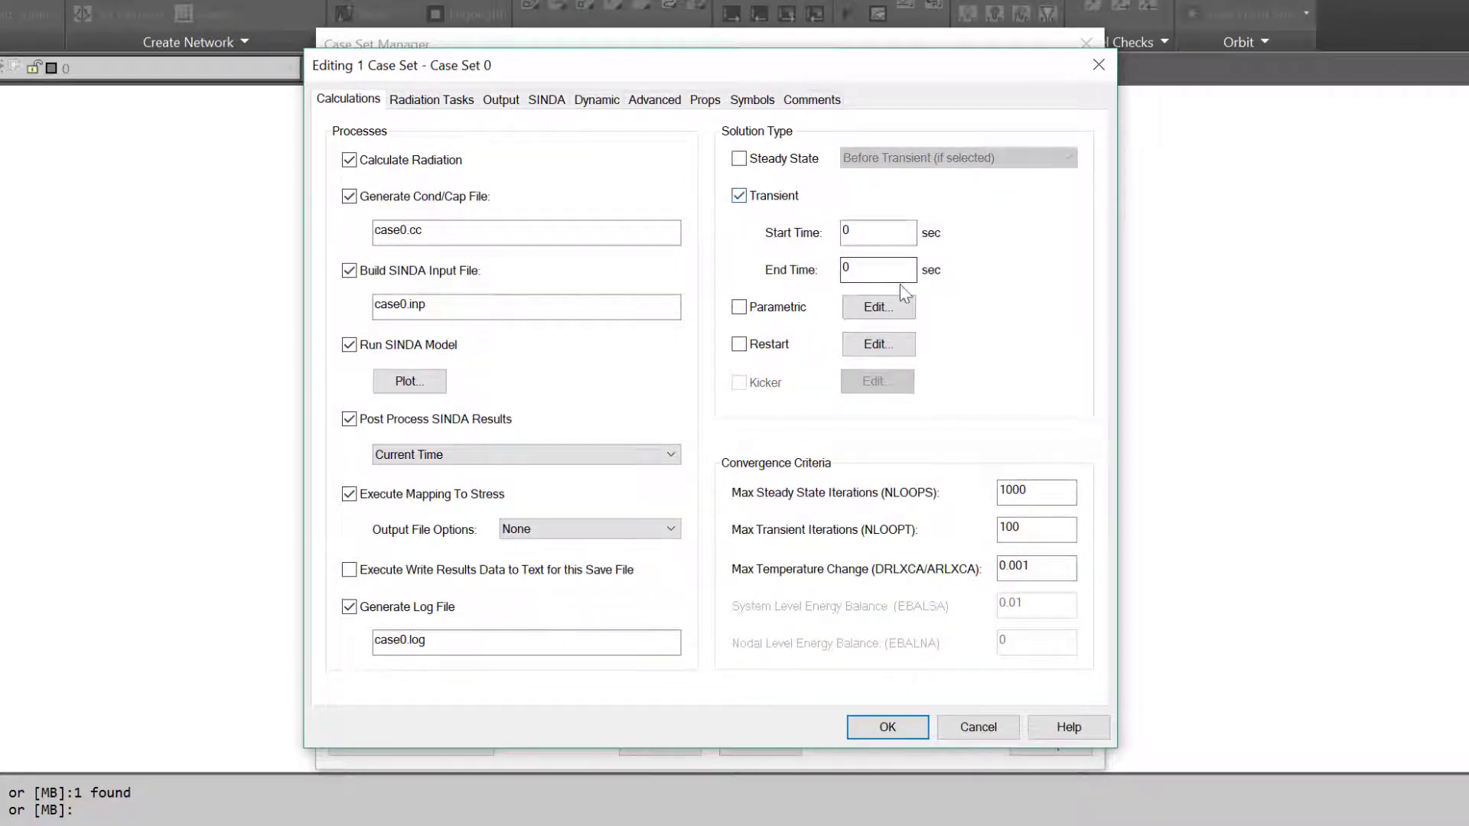
left_click_drag(859, 268, 823, 262)
type("100")
left_click(886, 725)
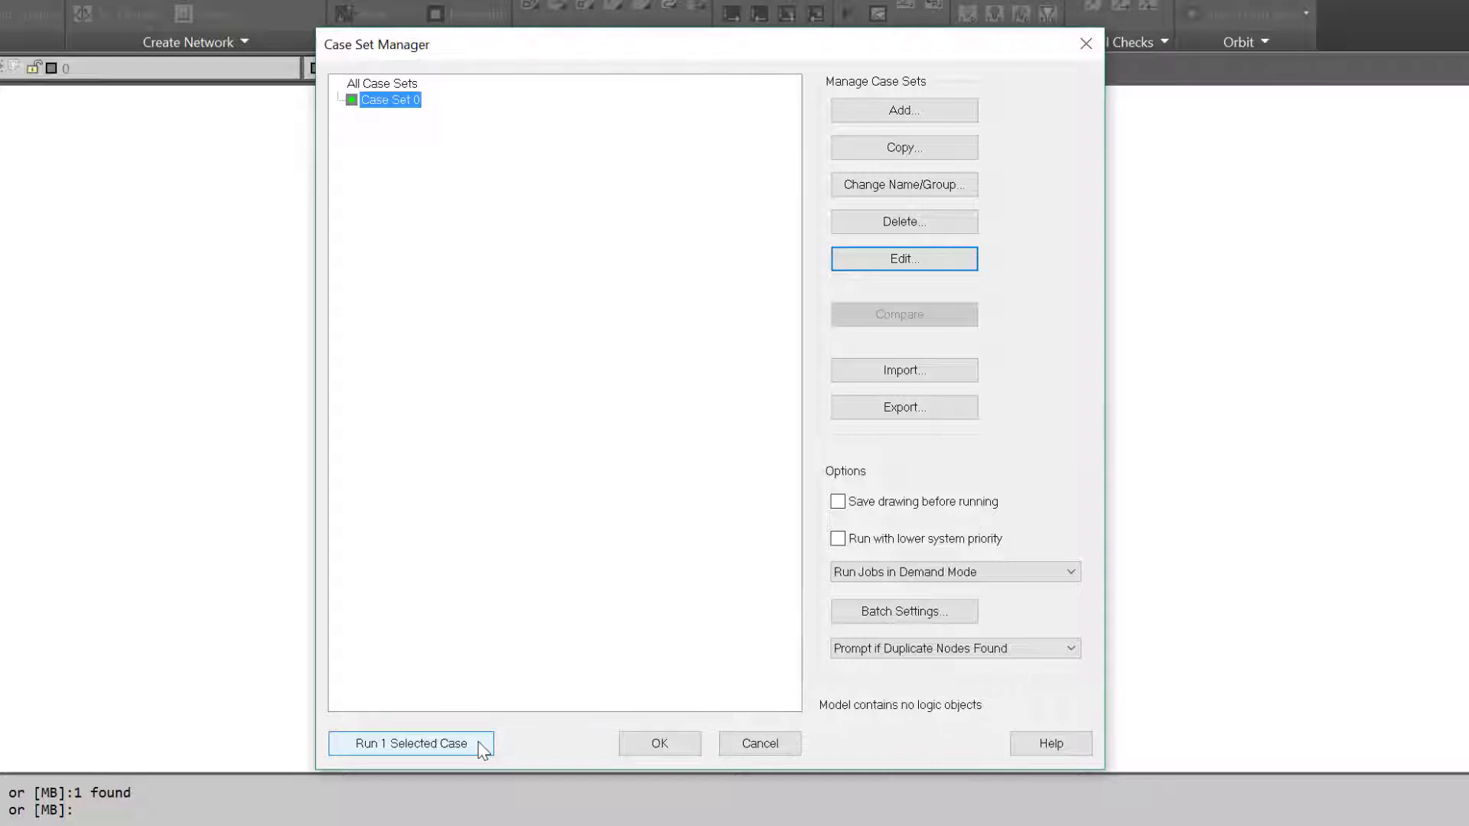
Run the selected case set and dismiss the run status message
left_click(480, 742)
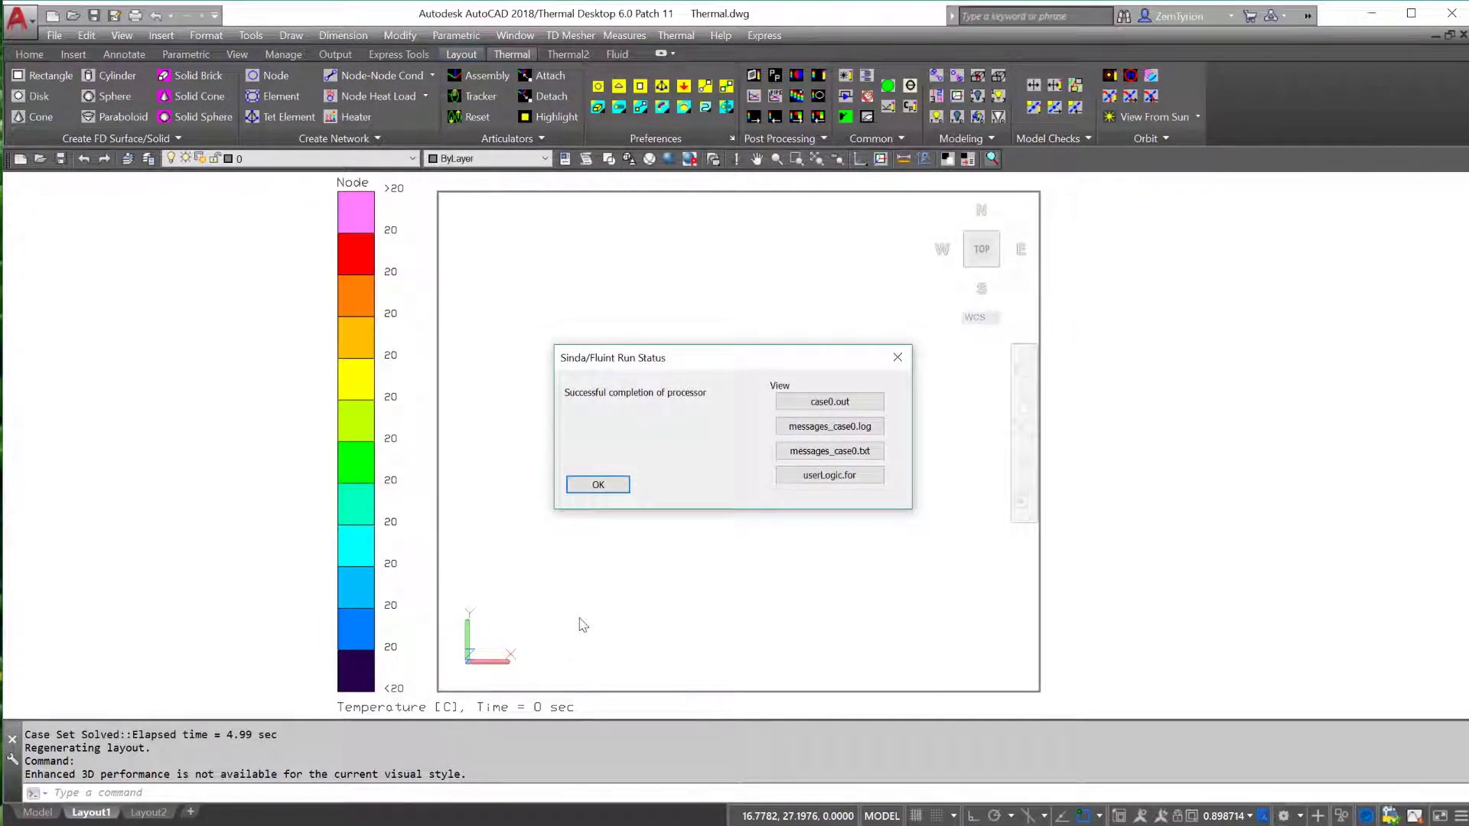
left_click(598, 484)
left_click(597, 504)
key("Escape")
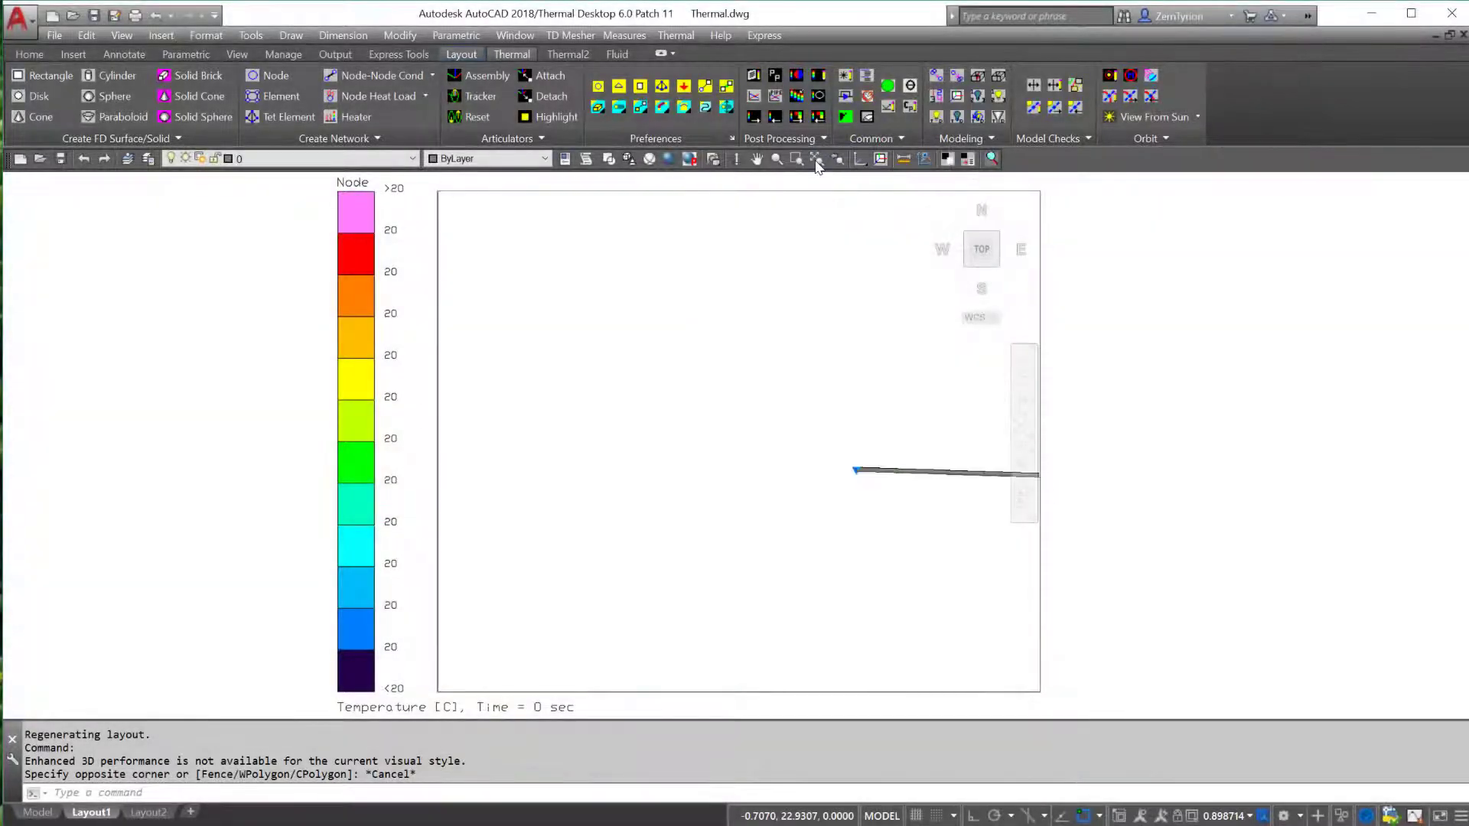
Fit the whole model in the results viewport and orbit it to a nearly frontal view
left_click(816, 160)
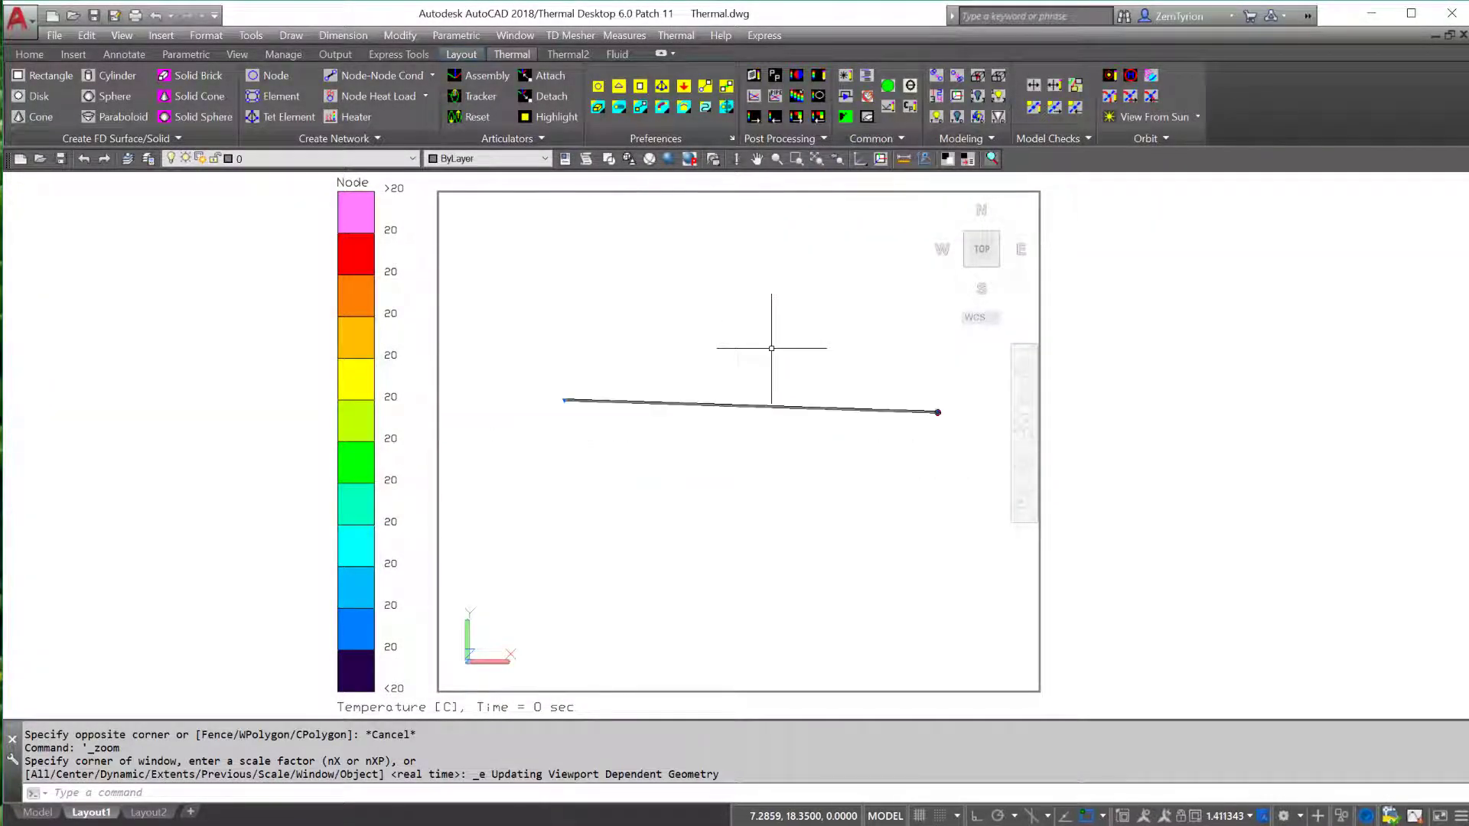
scroll(762, 448, "down", 2)
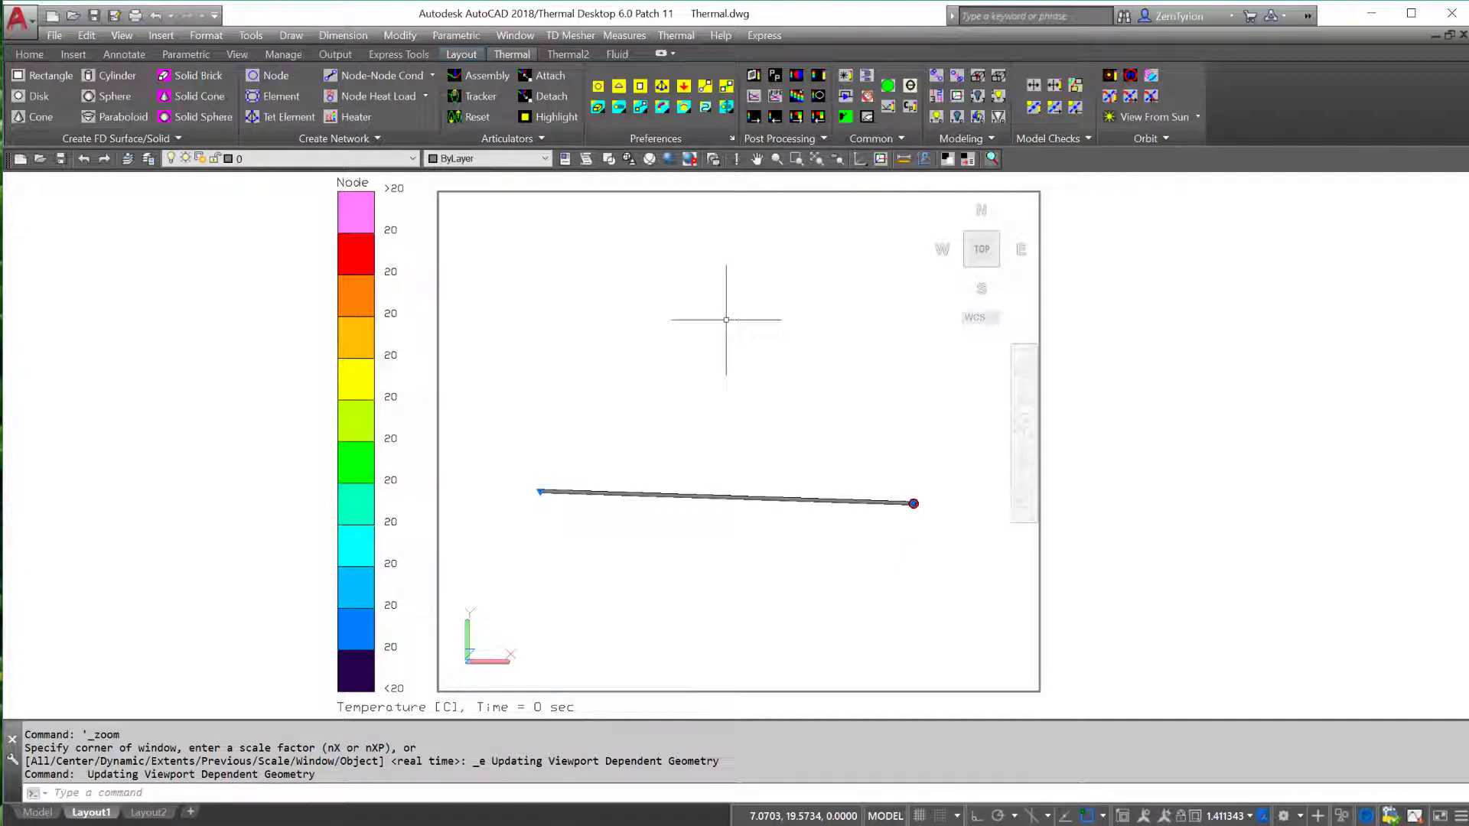
left_click(714, 159)
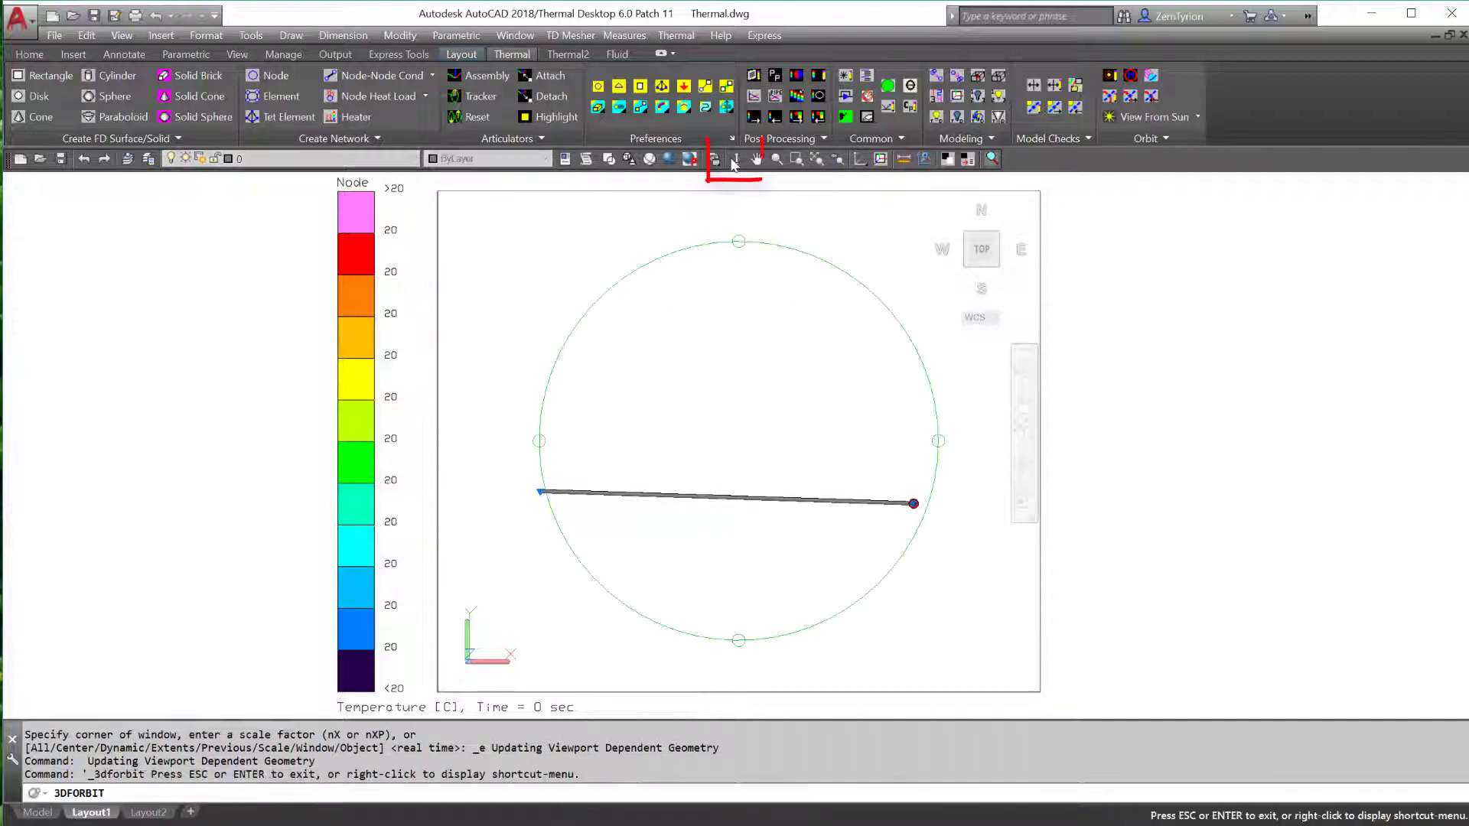
left_click_drag(748, 475, 750, 306)
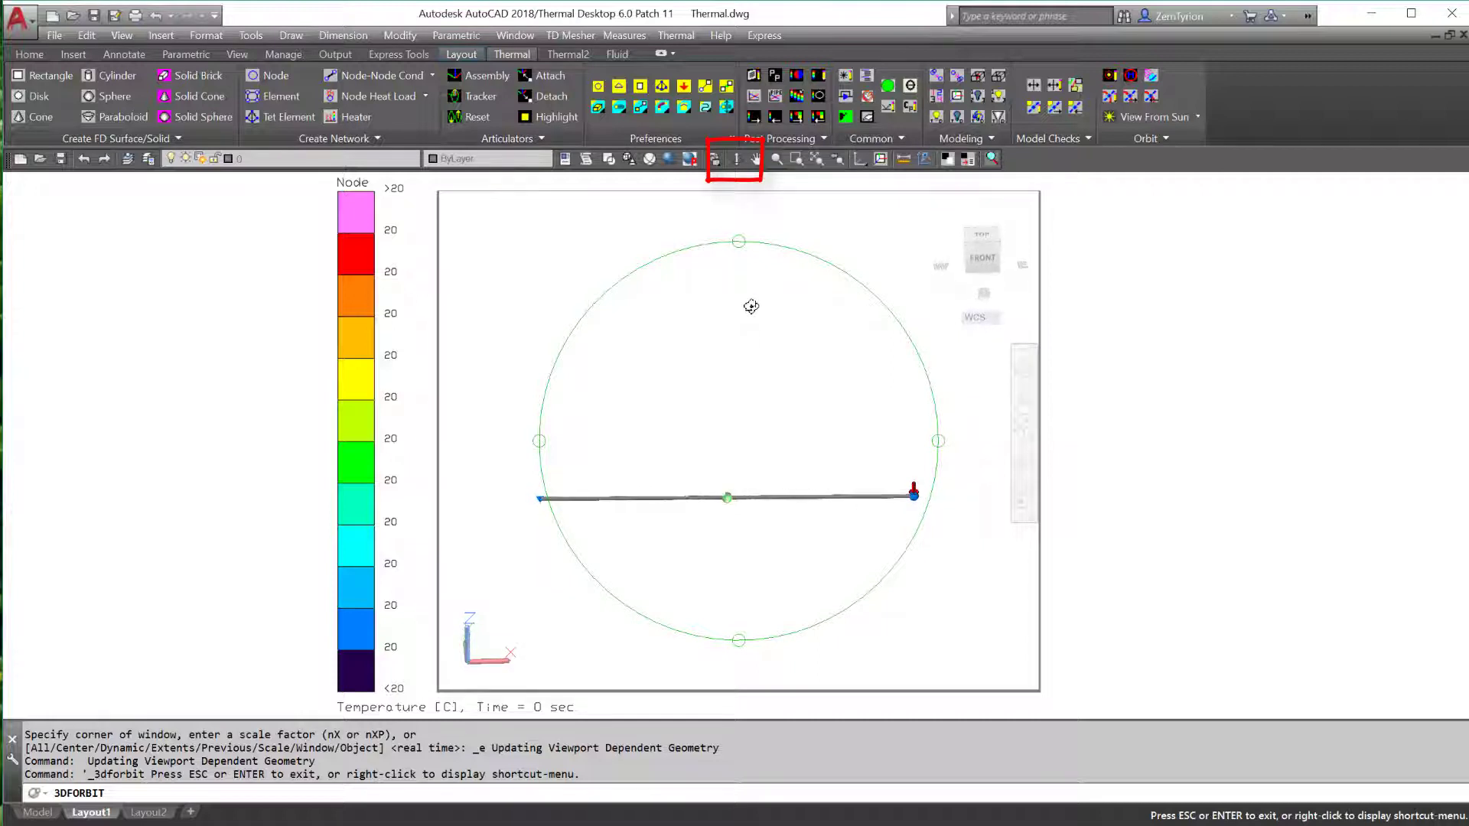
left_click_drag(751, 400, 750, 360)
key("Escape")
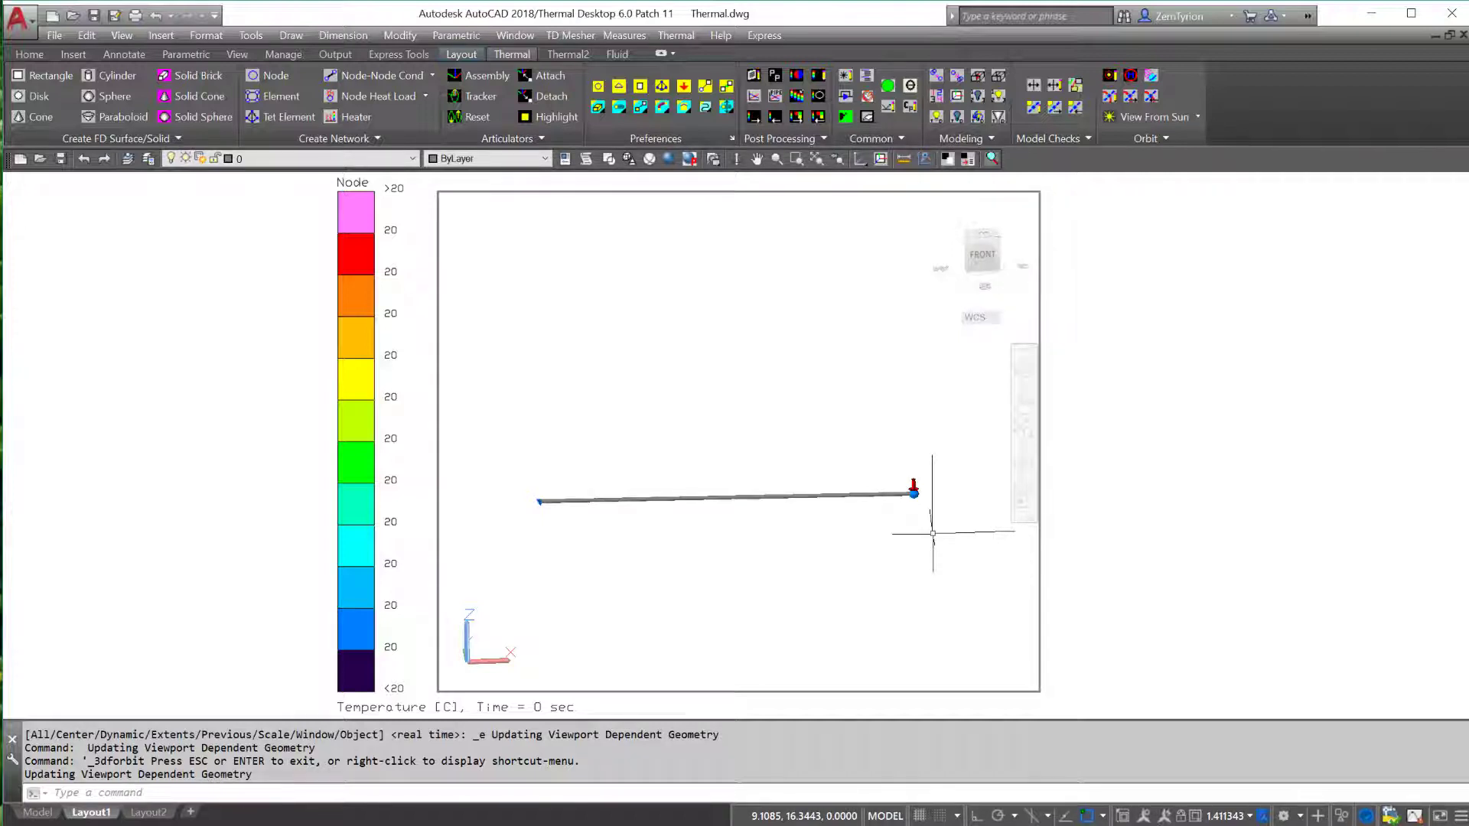
Advance the displayed temperature results one time step at a time to 7 sec
left_click(753, 117)
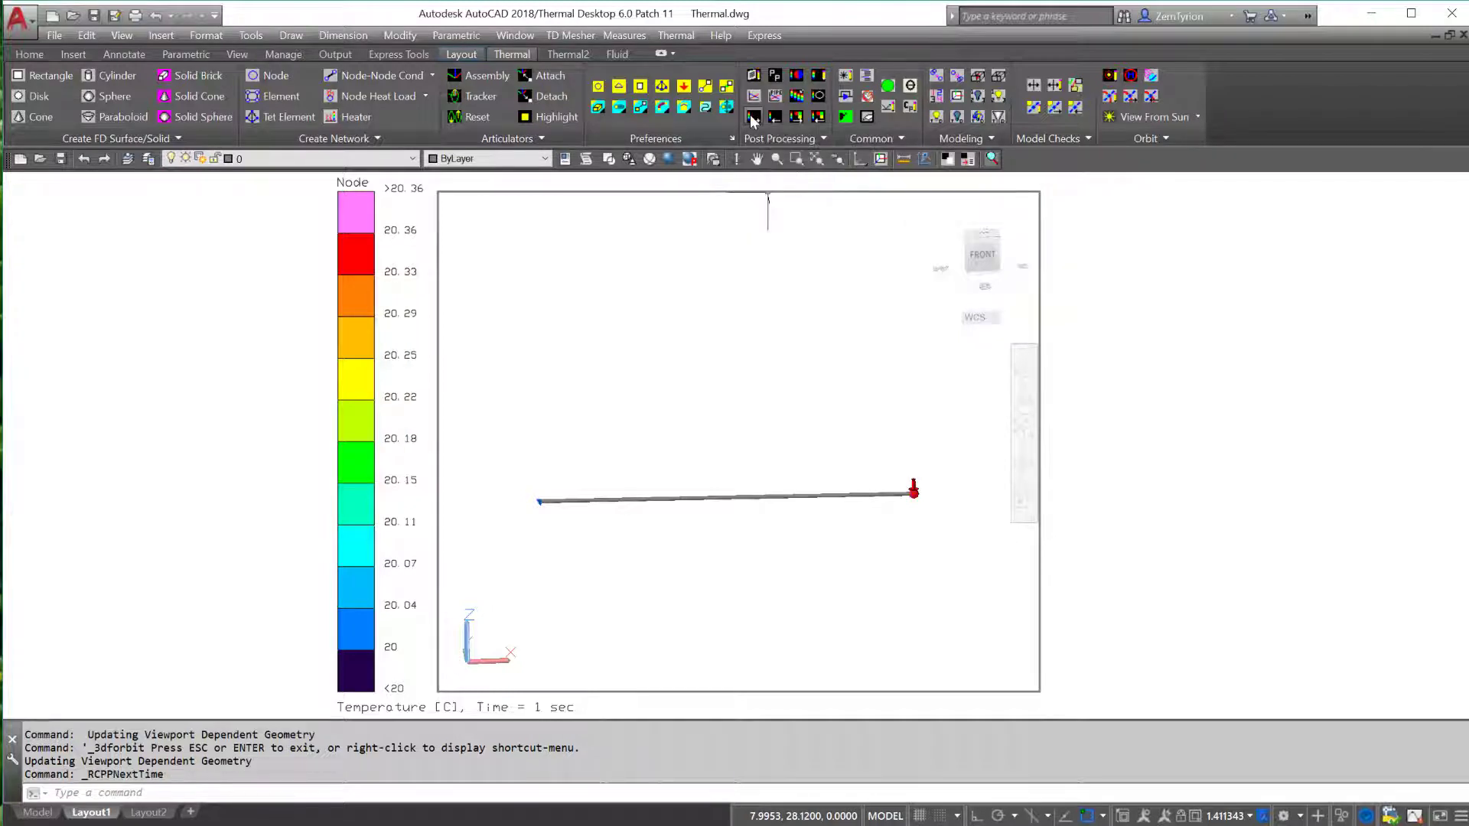
left_click(753, 117)
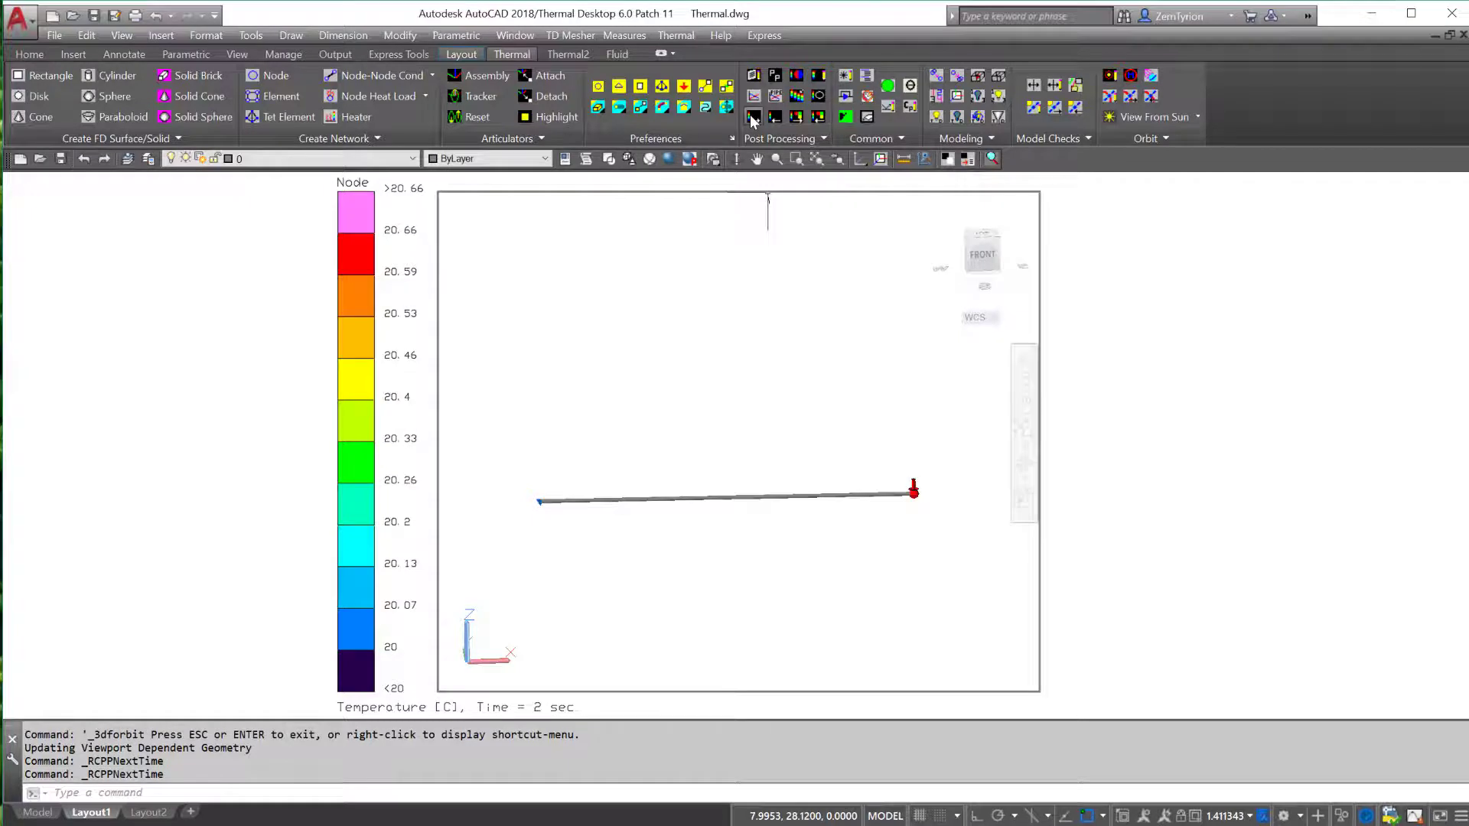
left_click(753, 117)
left_click(753, 117)
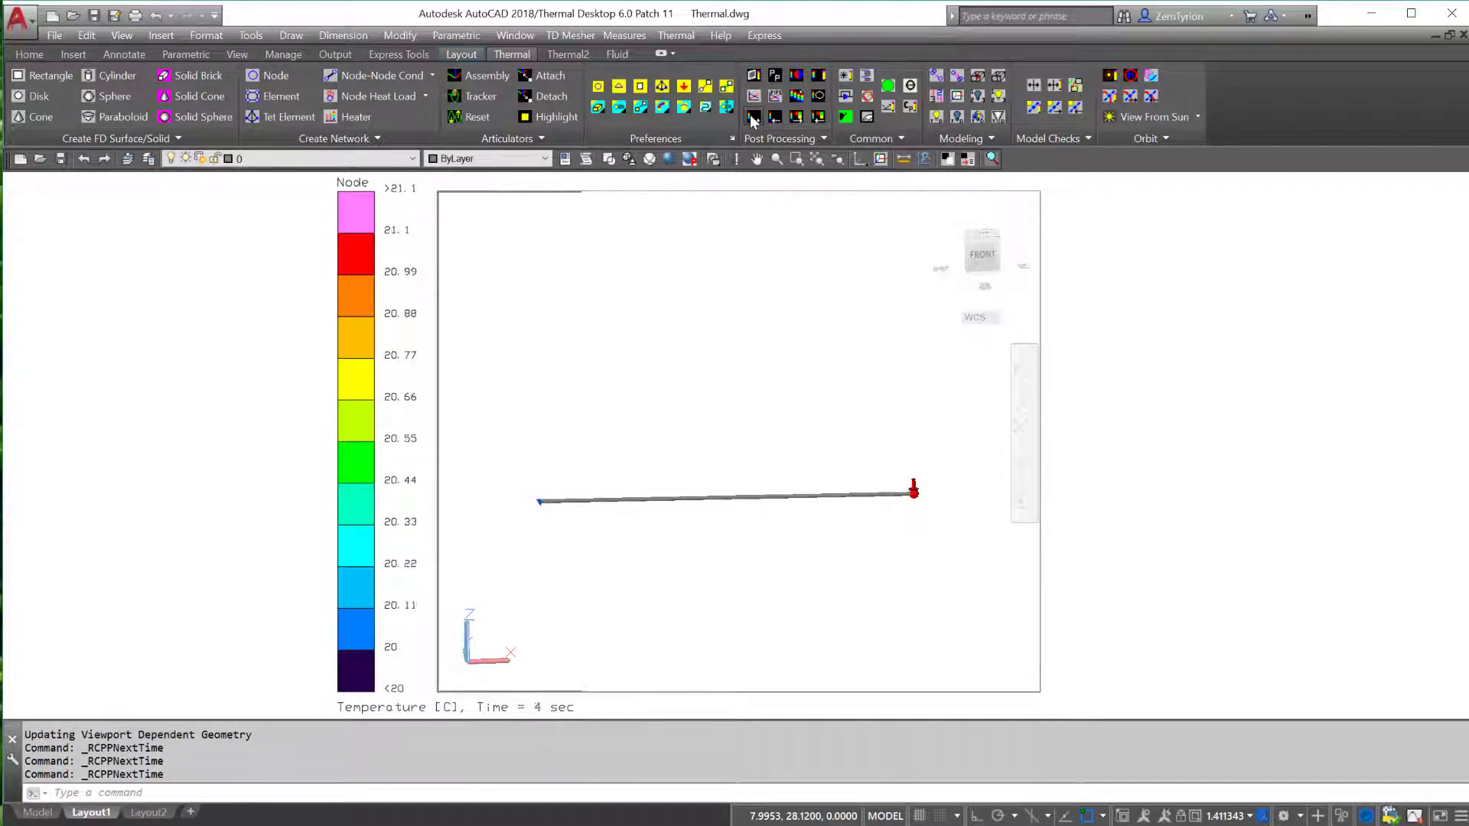
left_click(753, 117)
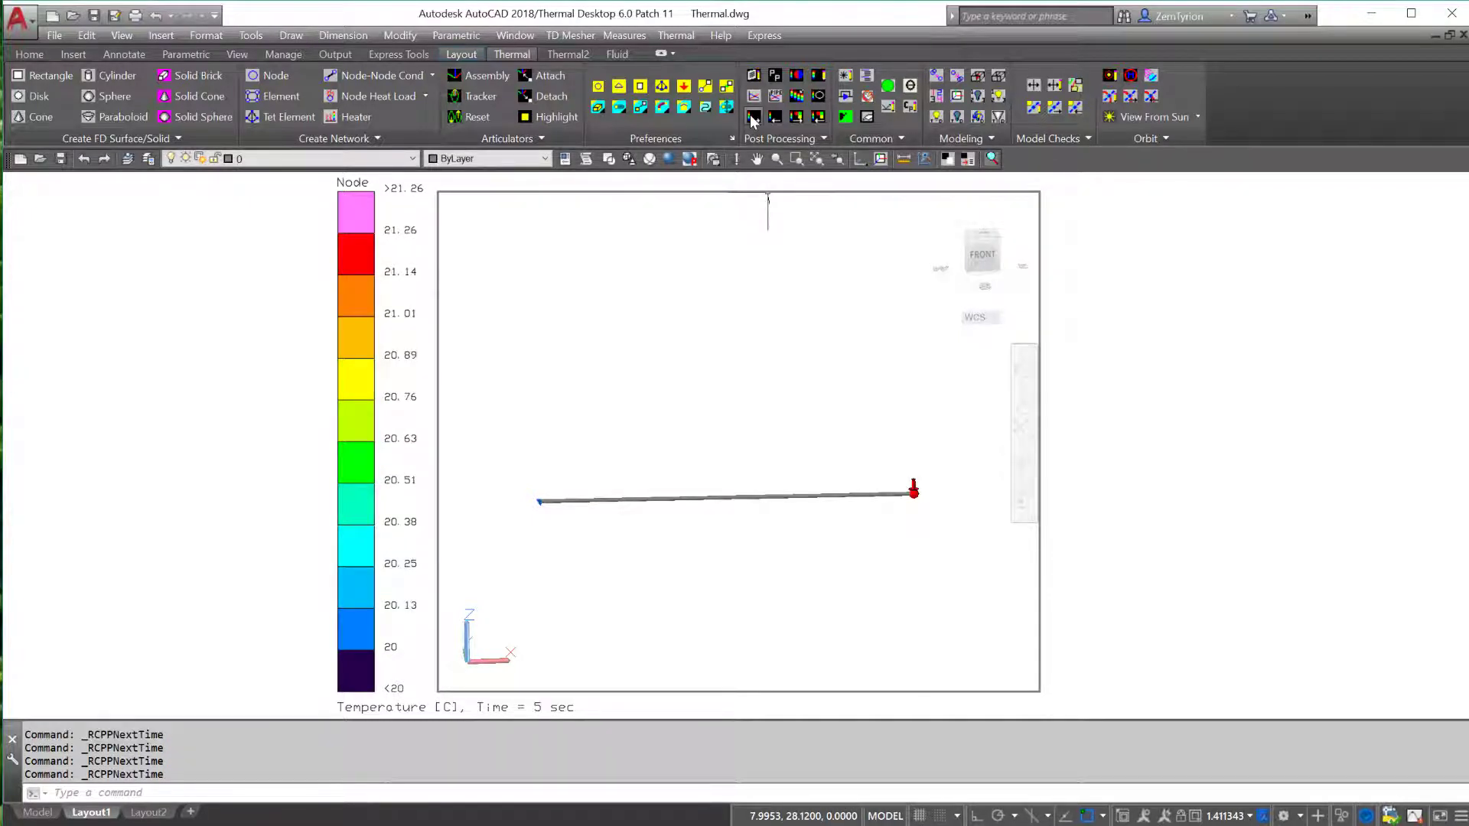
left_click(753, 117)
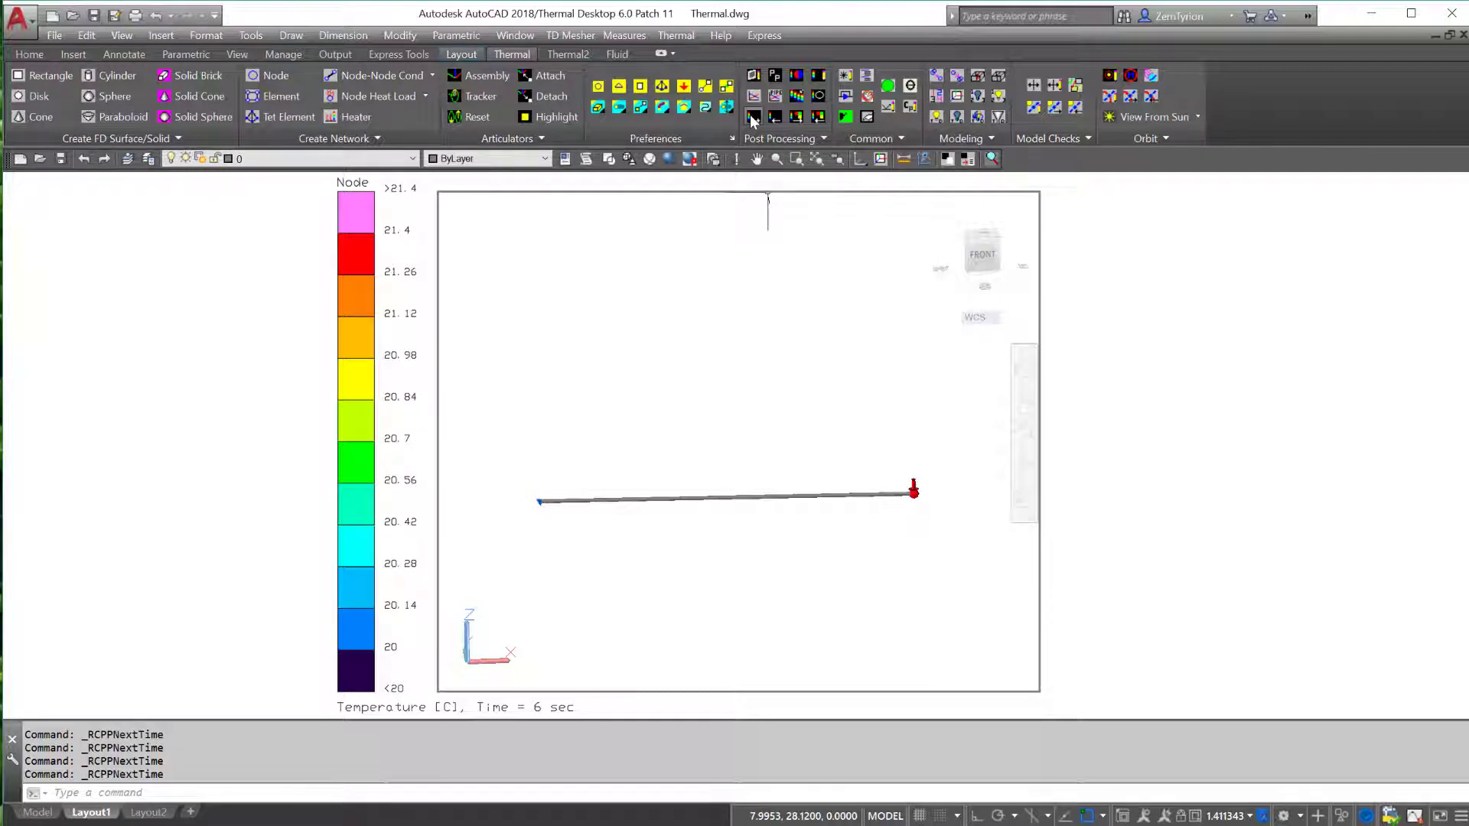
left_click(753, 117)
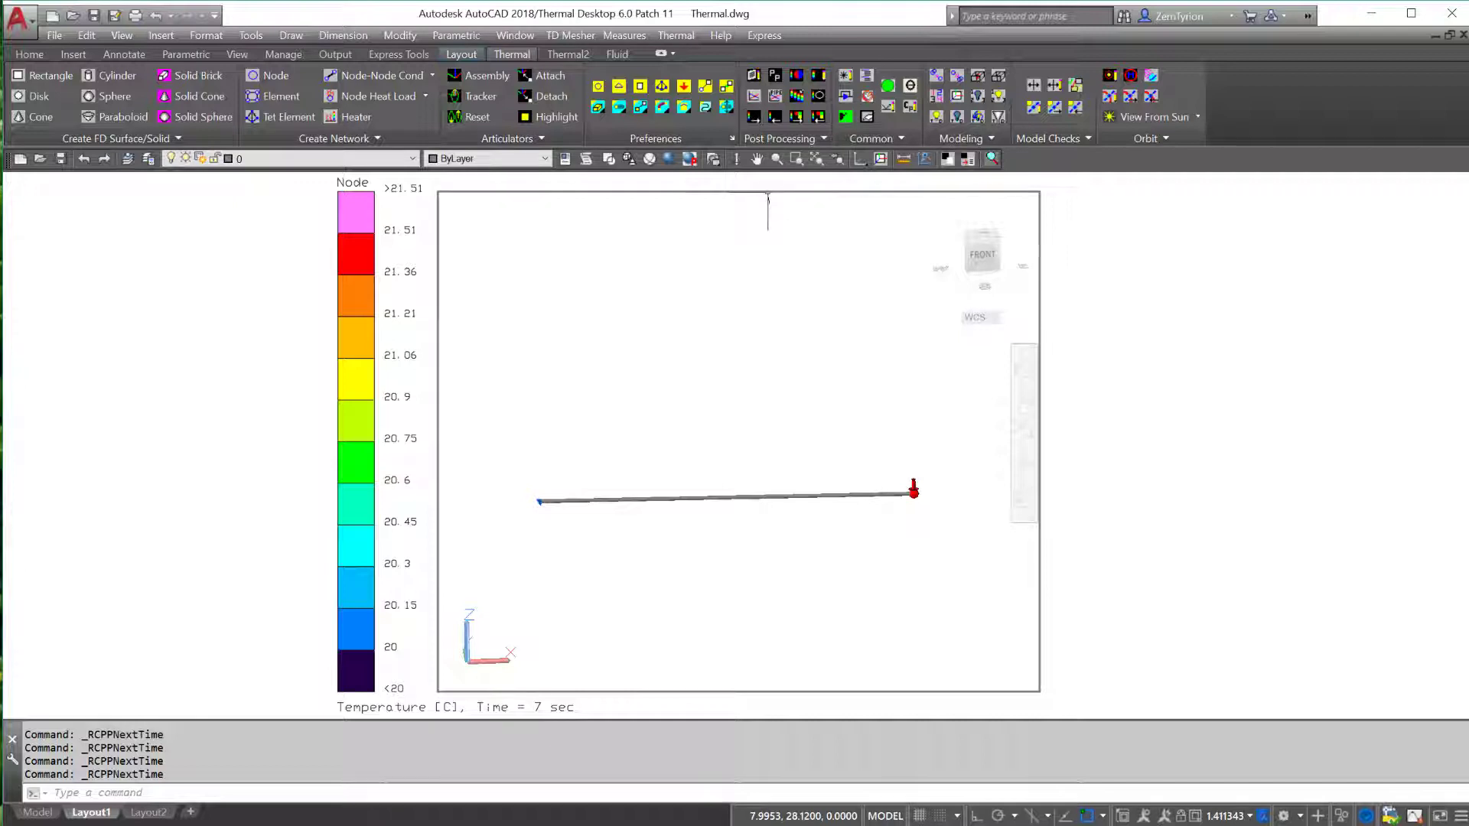
Plot temperature against time for both nodes in an enlarged, centred XY plot, then close the plotter
left_click(968, 608)
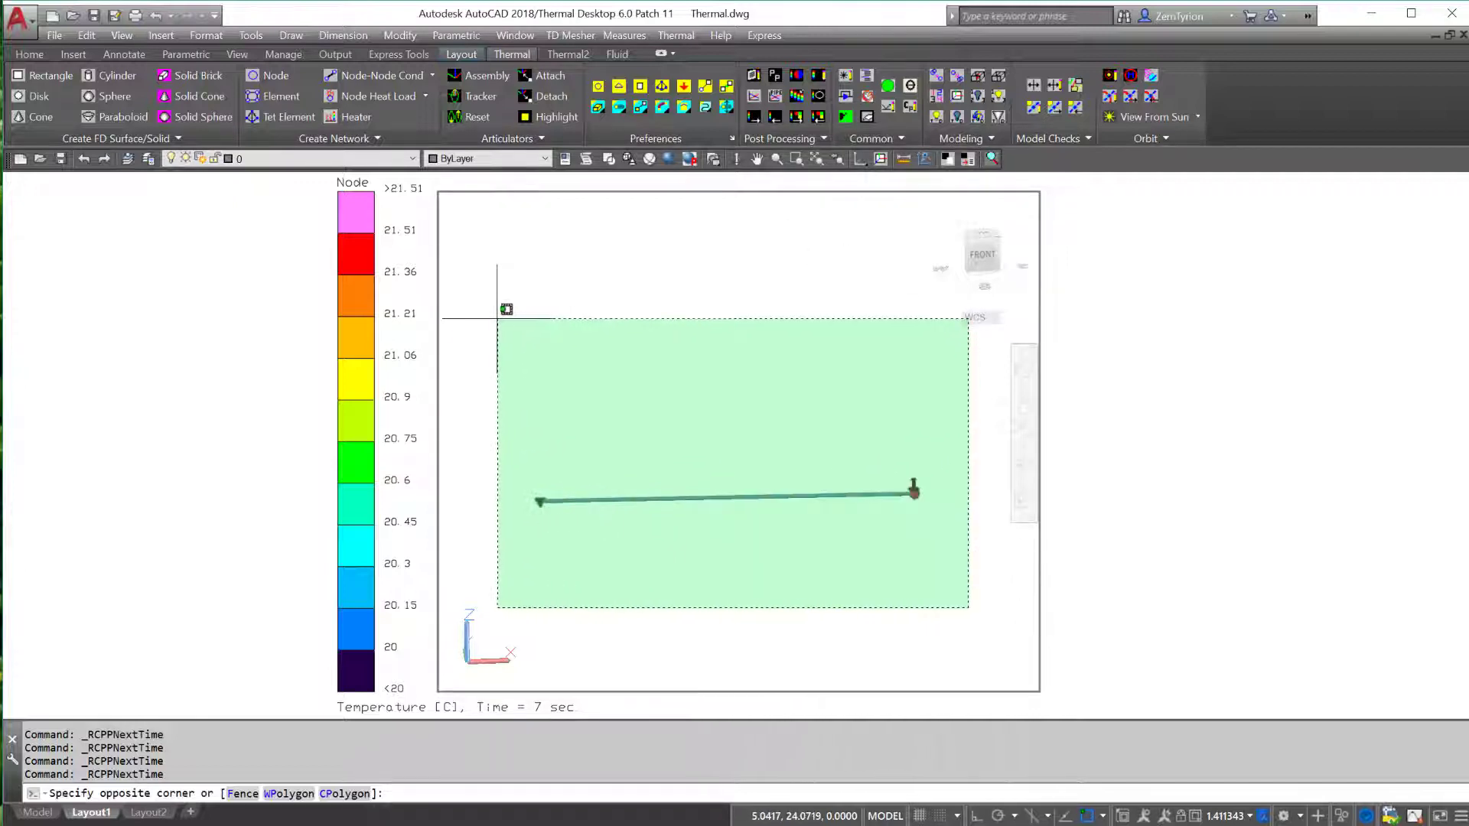
left_click(498, 314)
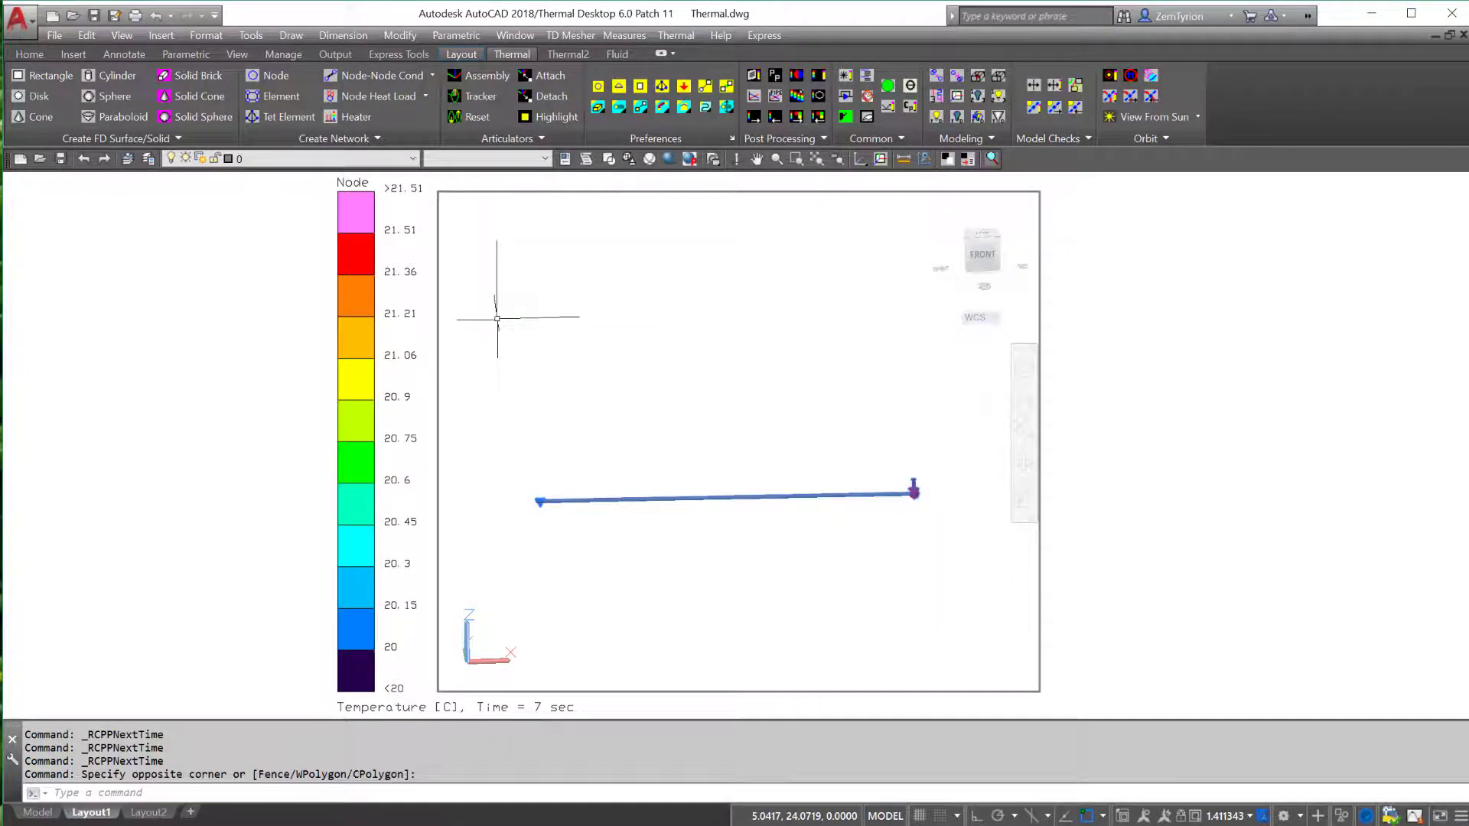
left_click(755, 97)
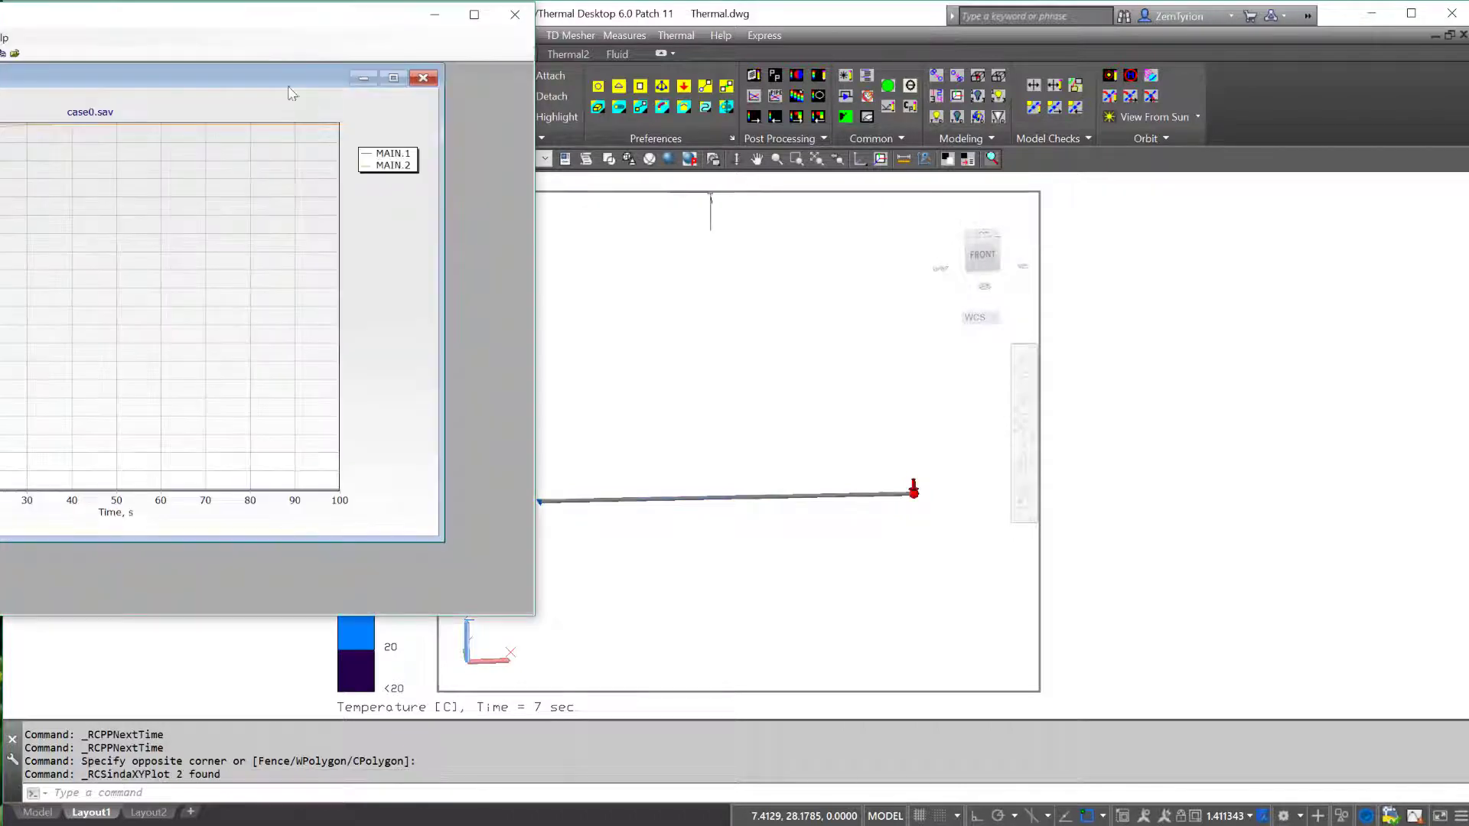
left_click(393, 78)
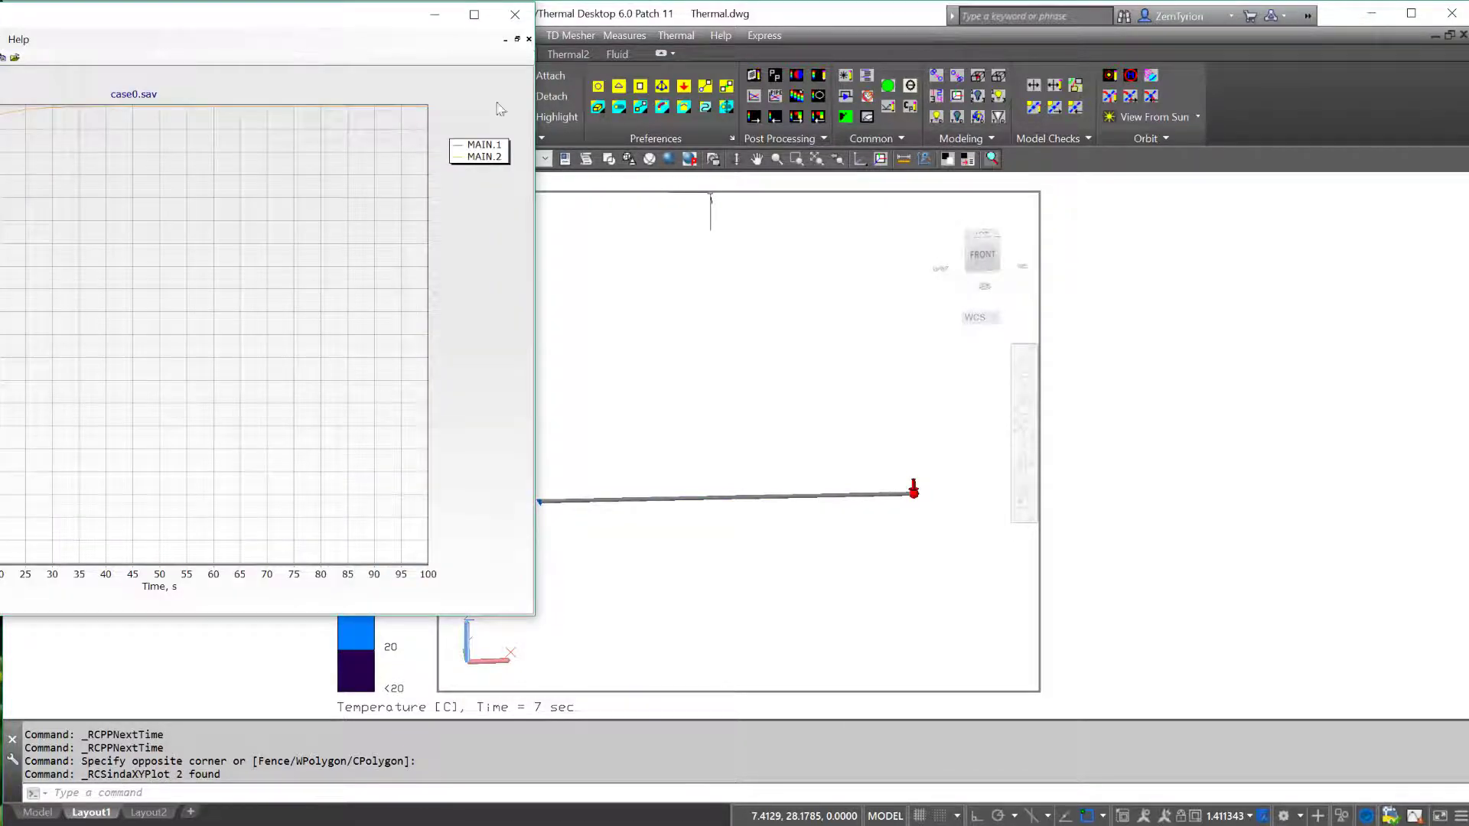
left_click_drag(246, 18, 830, 123)
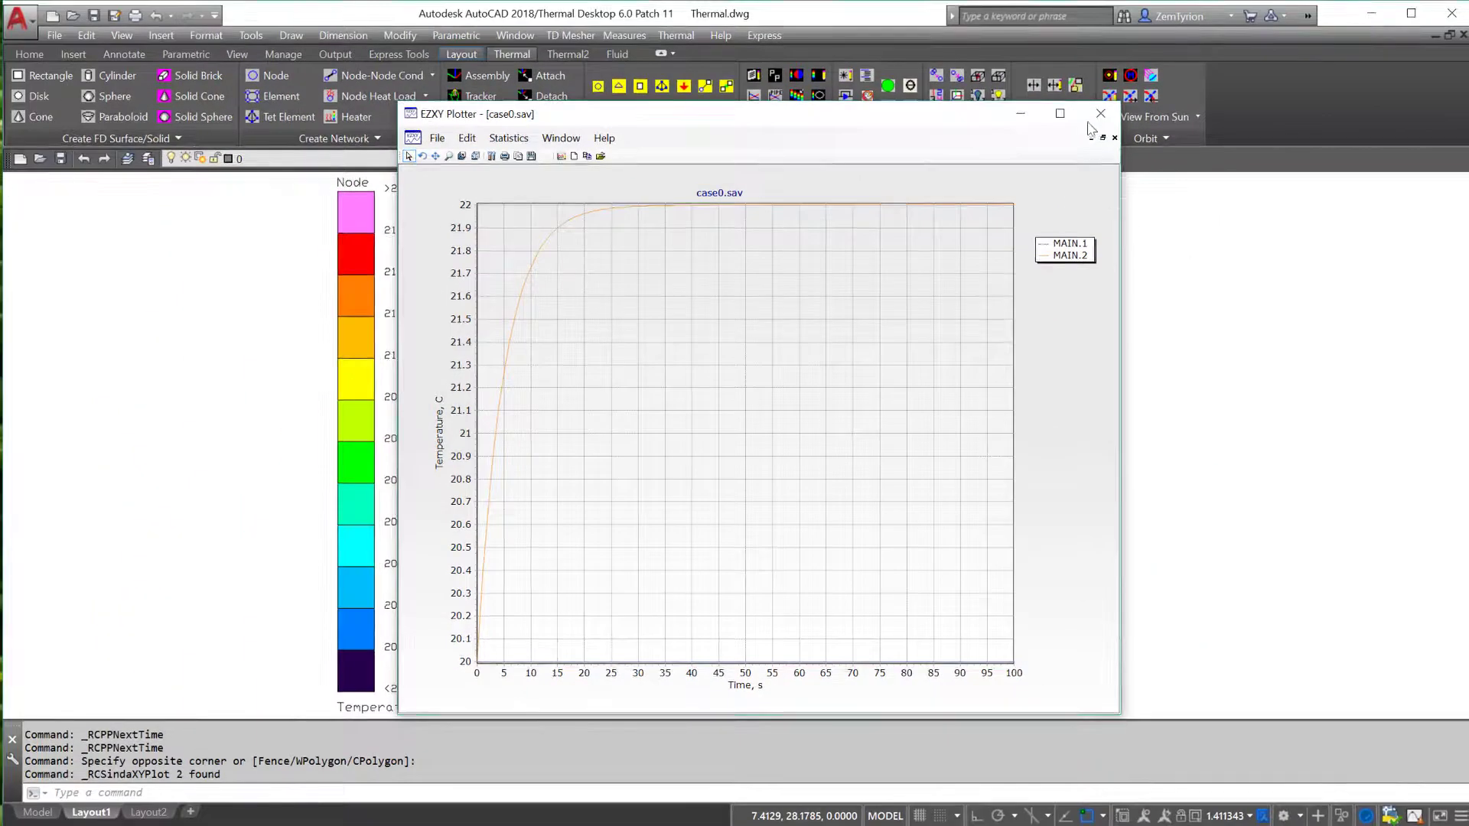
left_click(1100, 113)
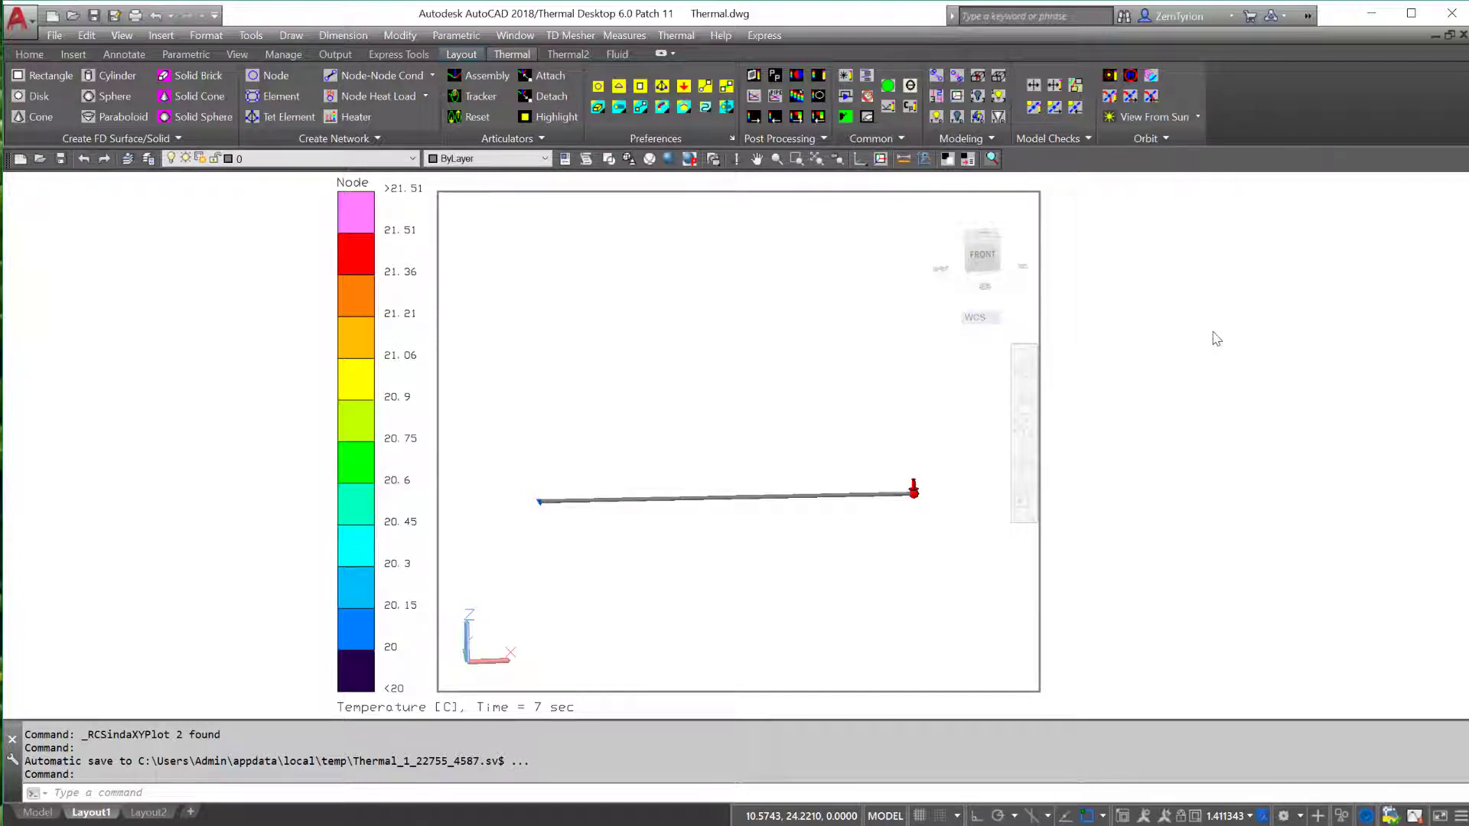
Switch from the results layout to model space, and display the results in Layout2
left_click(850, 120)
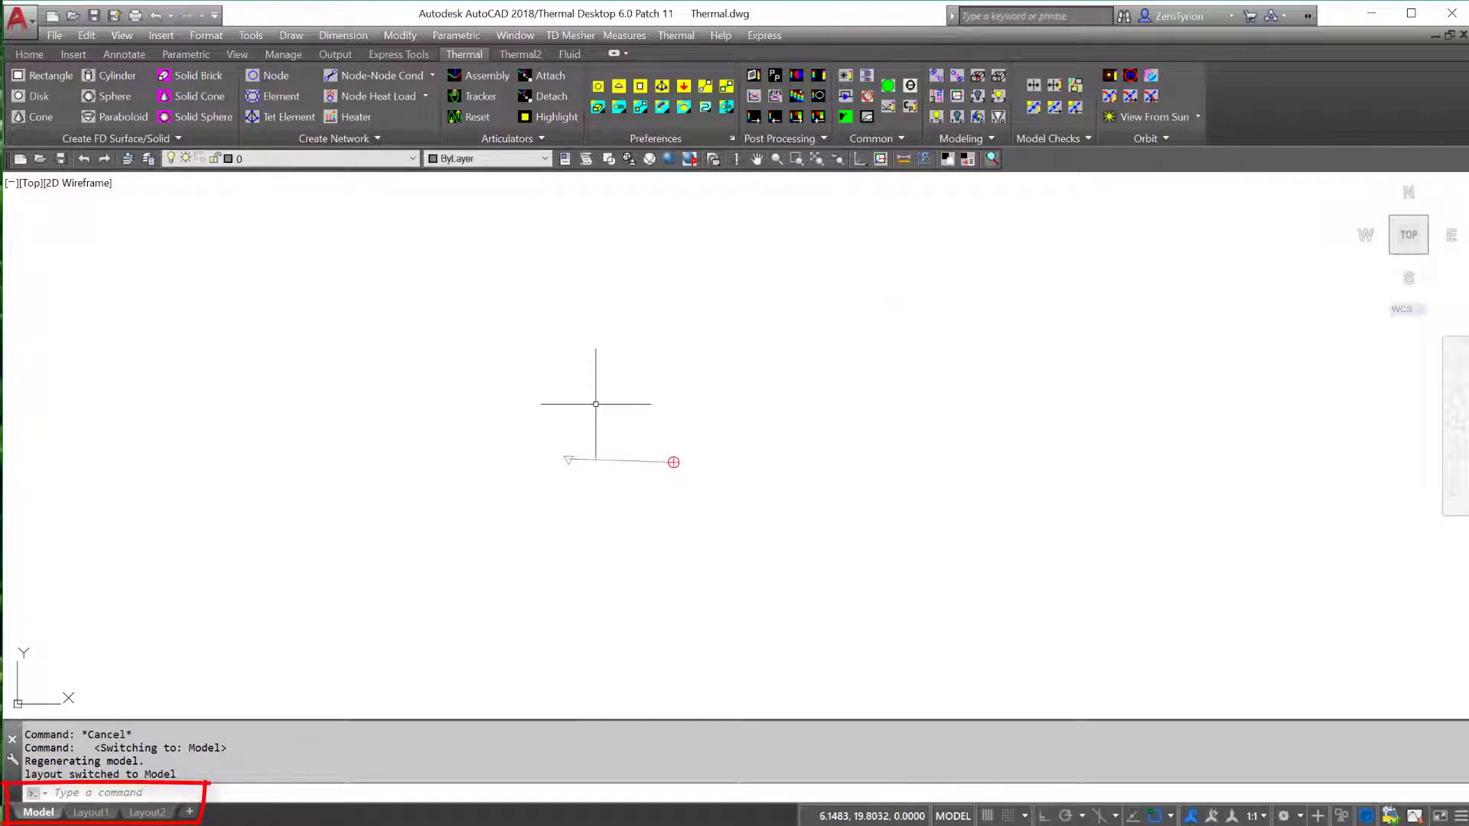
left_click(147, 812)
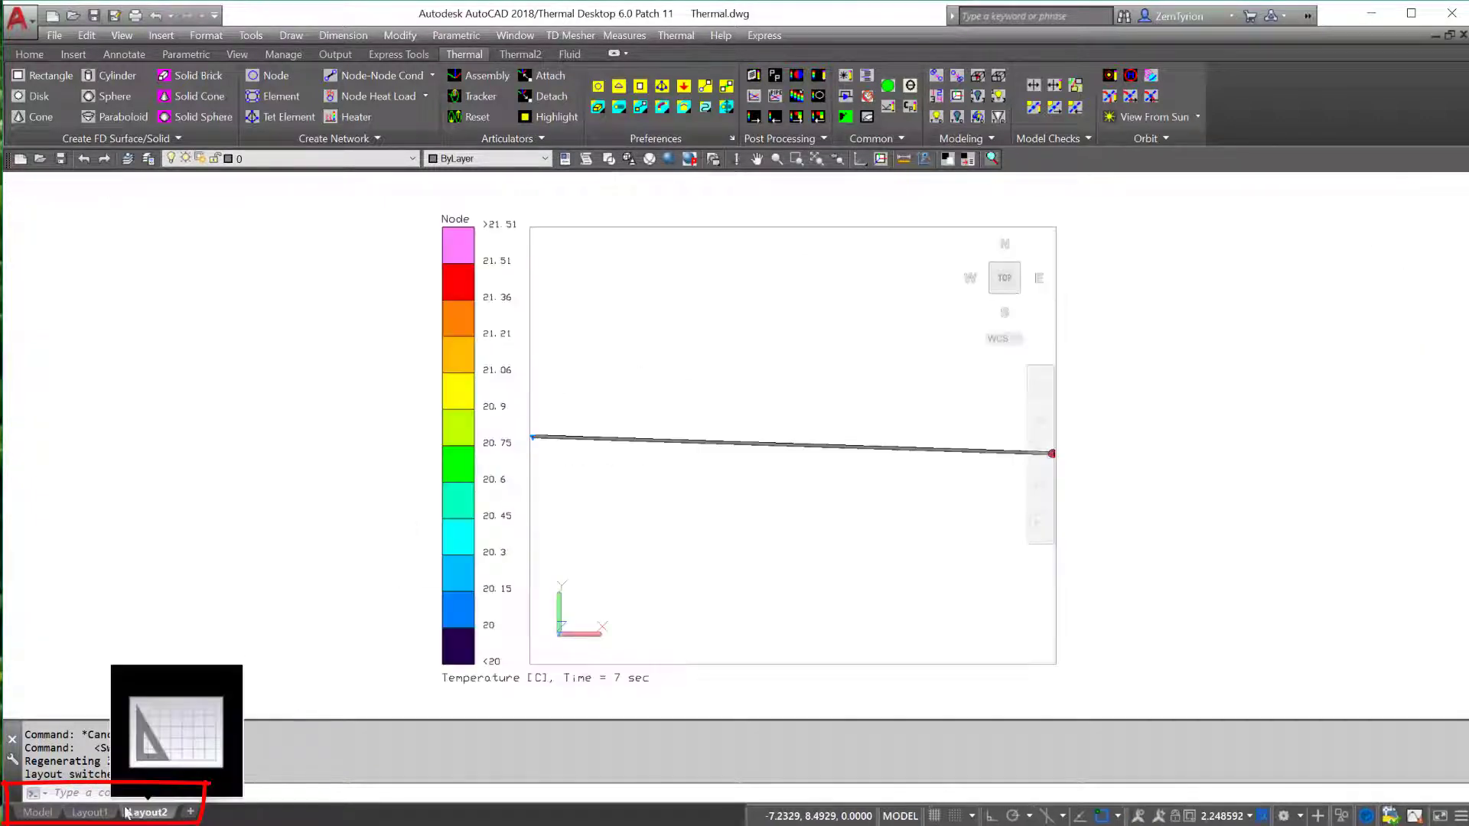
Return to model space and list the model's heat loads in the Model Browser, placed beside the node network
left_click(45, 813)
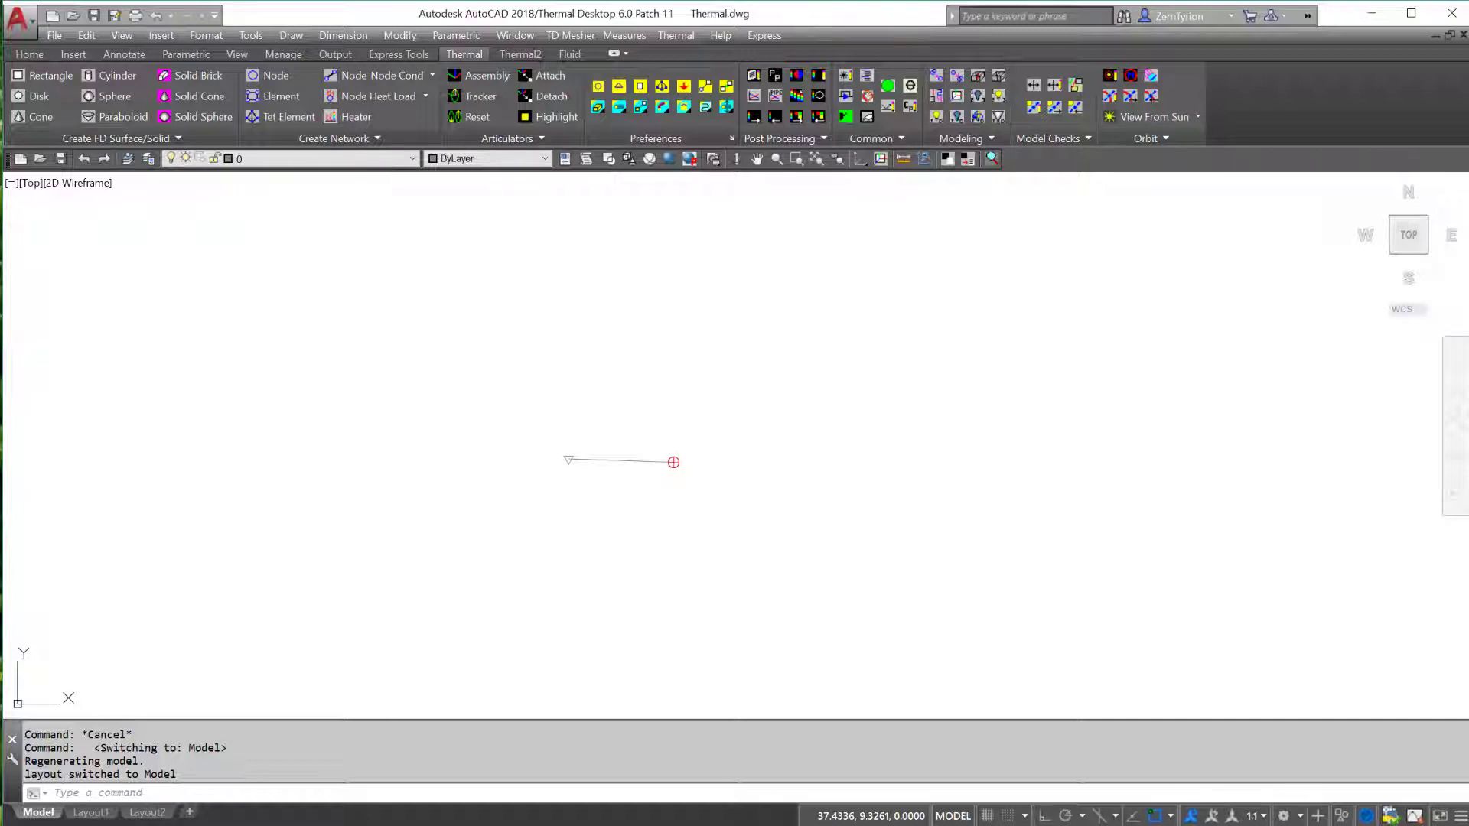
left_click(667, 38)
left_click(694, 73)
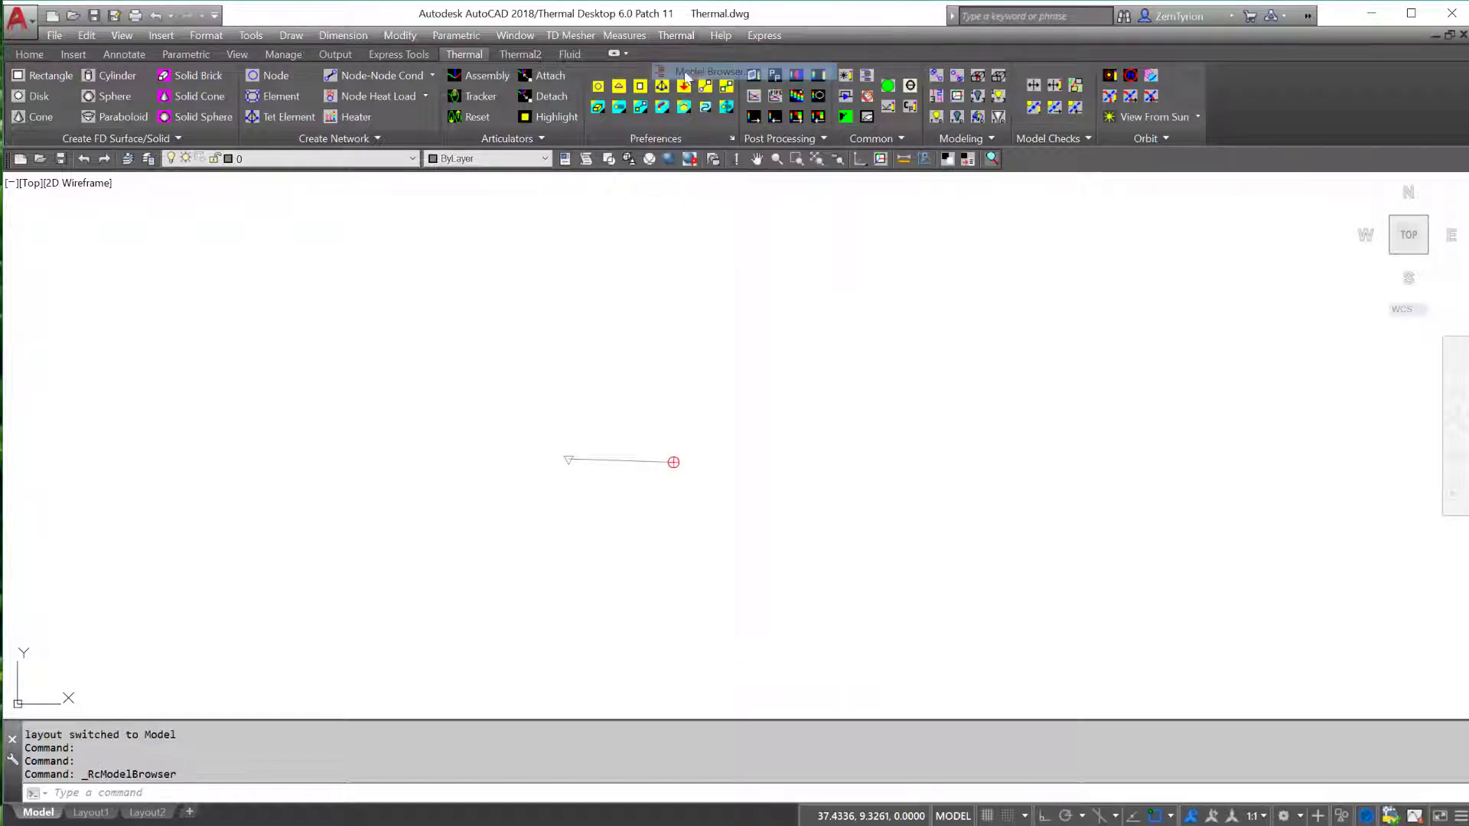
left_click_drag(32, 78, 350, 152)
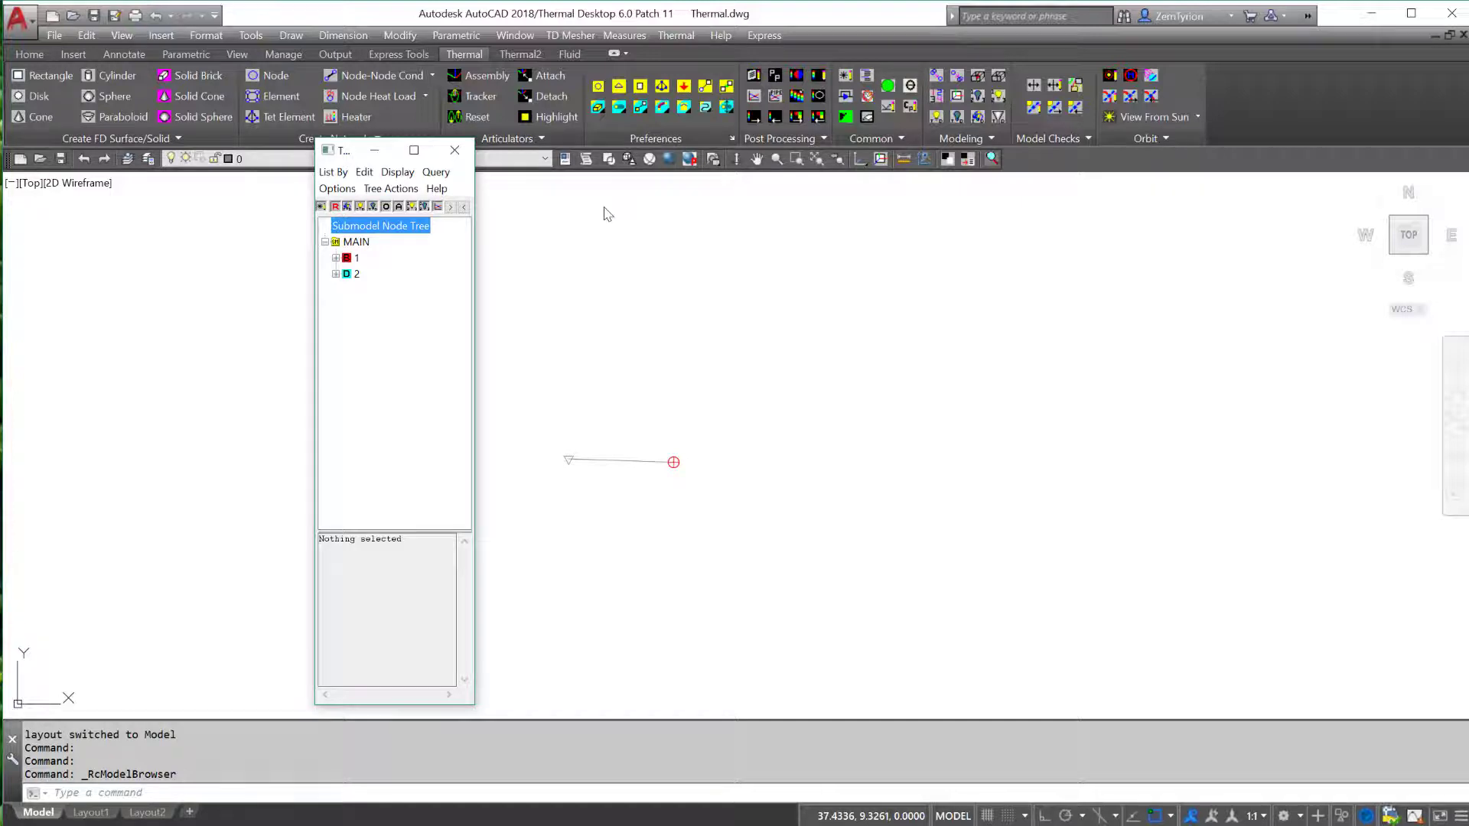
left_click(329, 172)
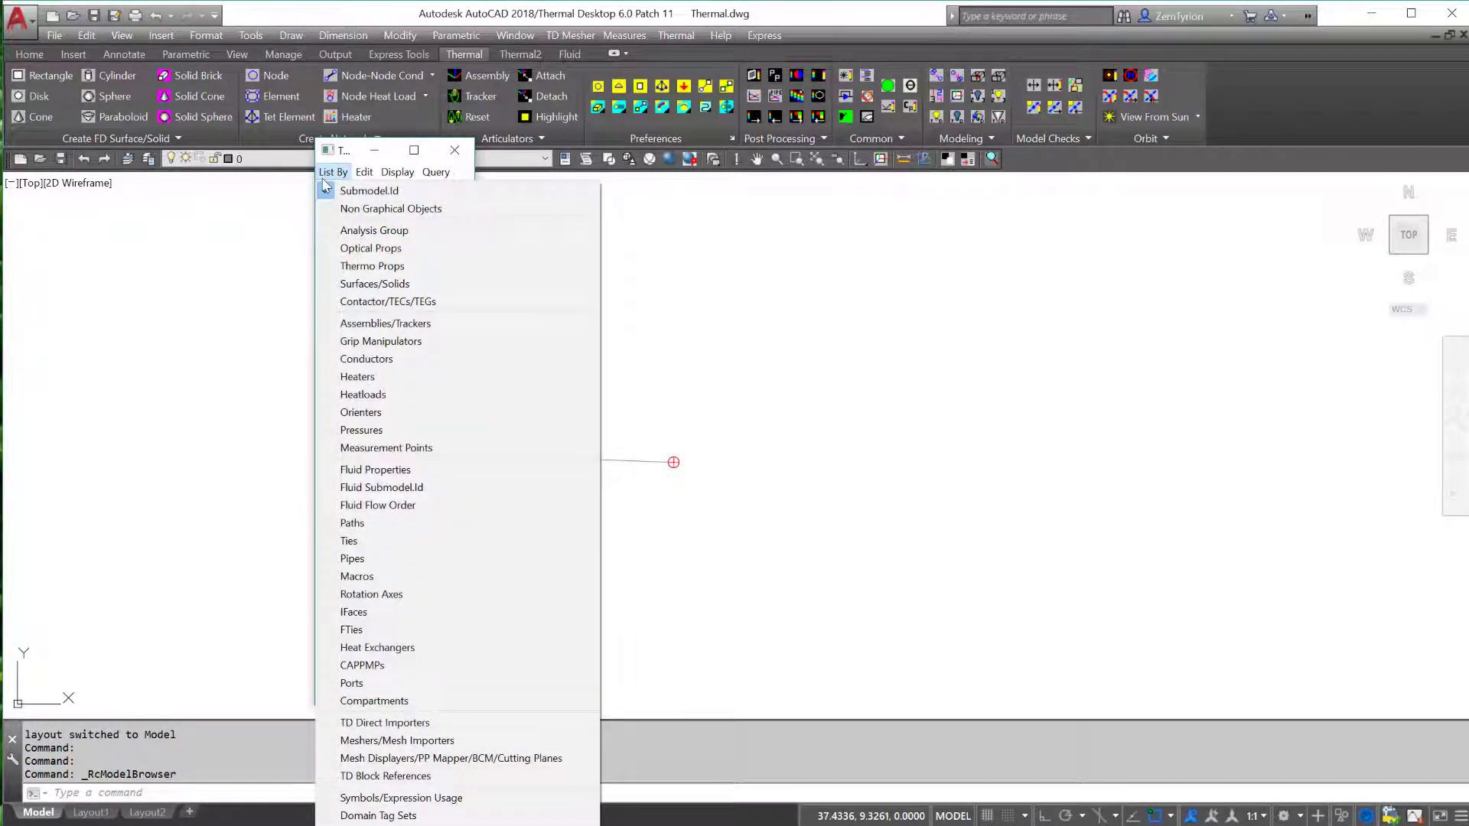
left_click(362, 394)
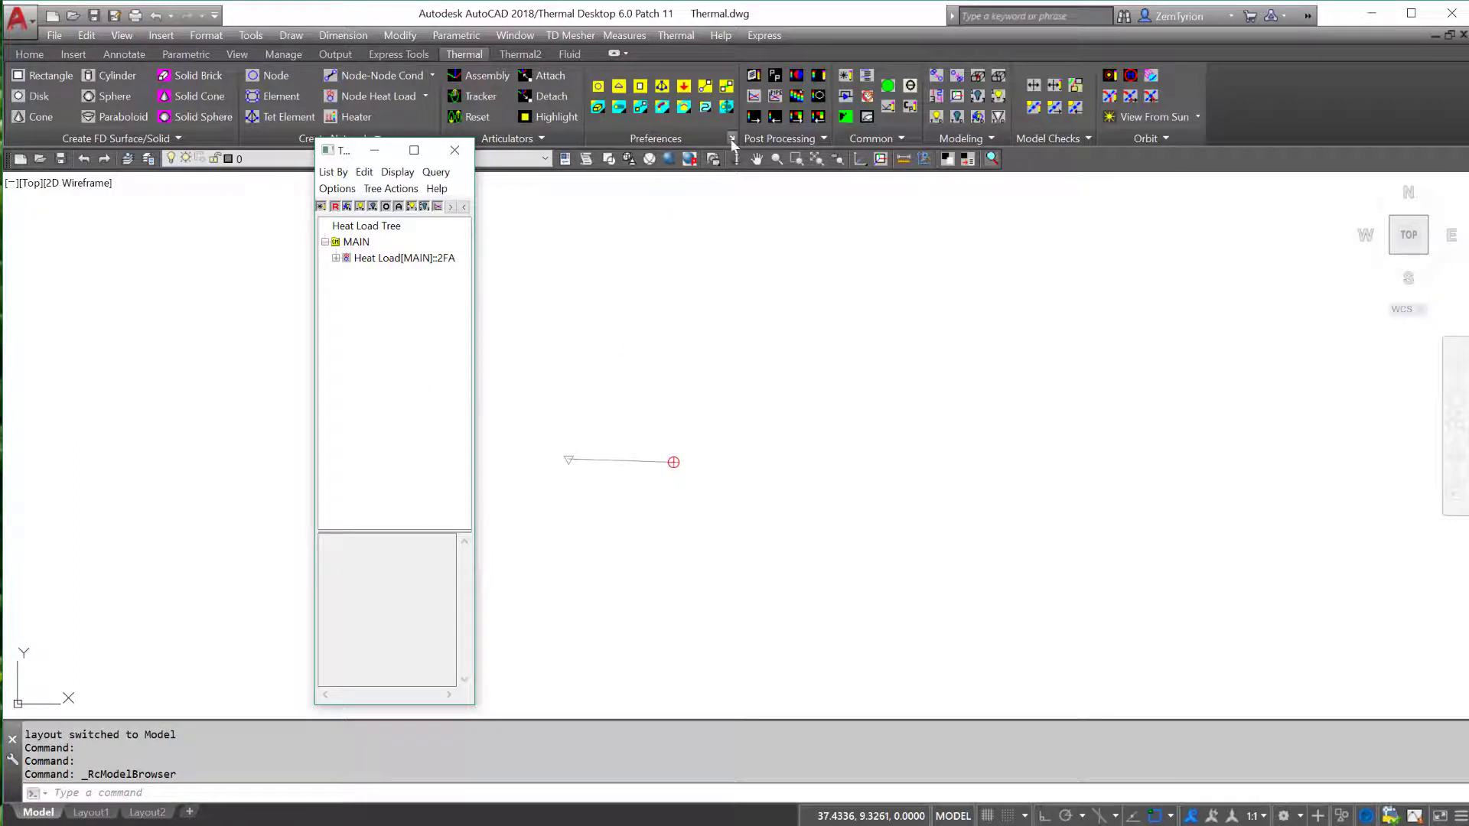
Create a symbol named HeaterPower with the value 5 in the general group of the Symbol Manager
left_click(676, 35)
left_click(691, 104)
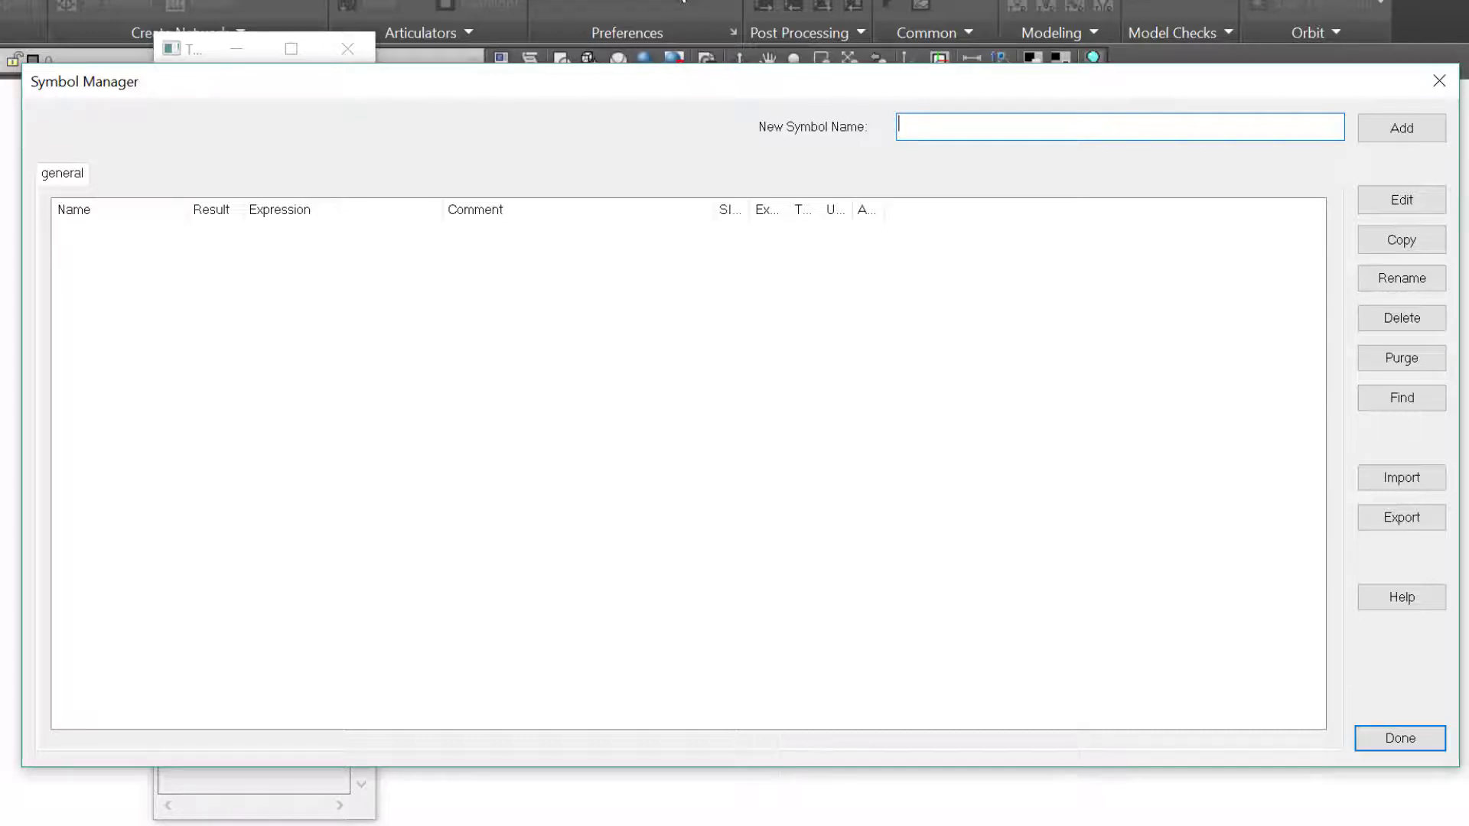
type("HeaterPower")
left_click(1385, 137)
type("6")
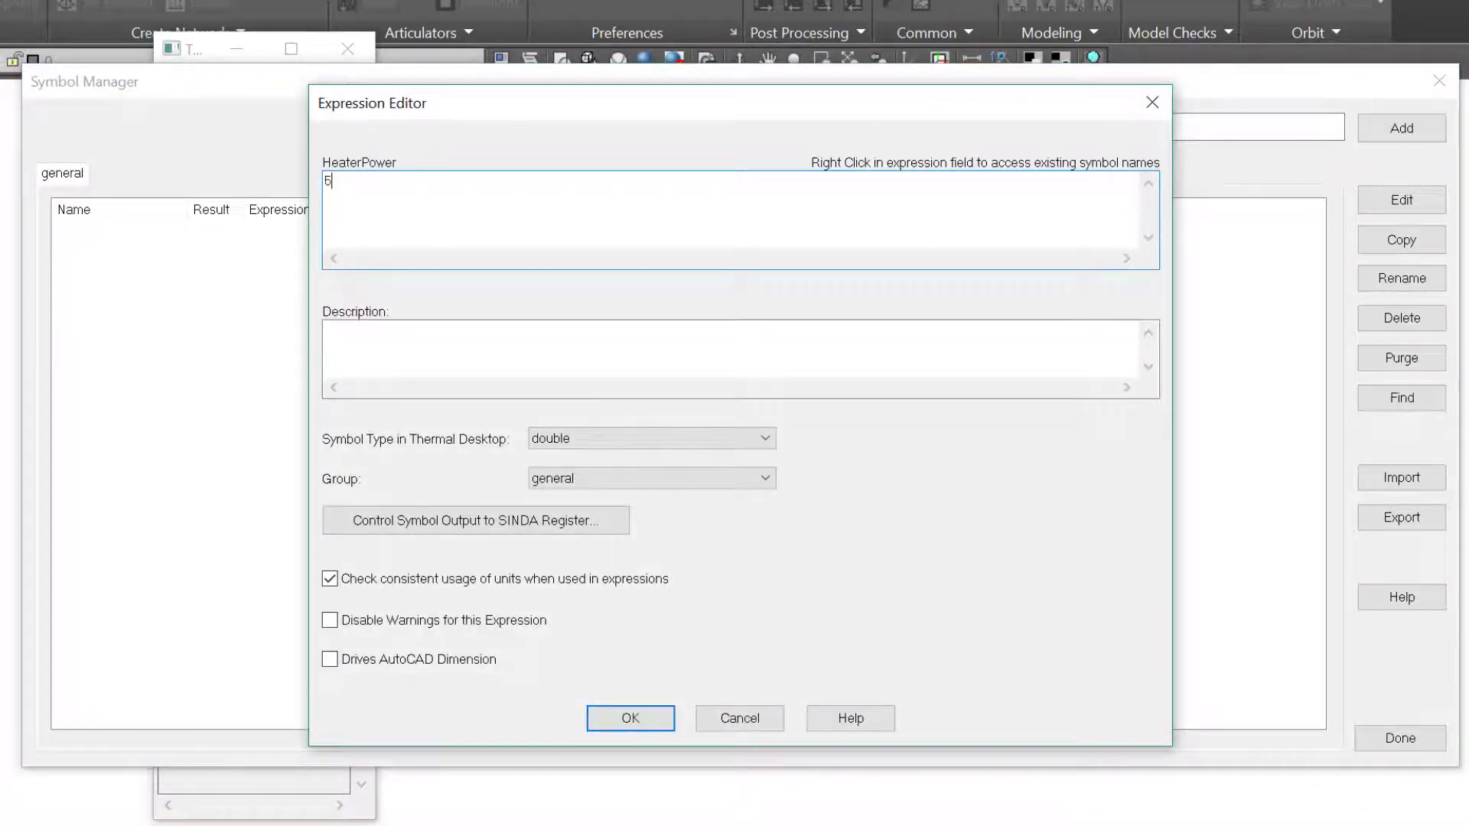
left_click(632, 725)
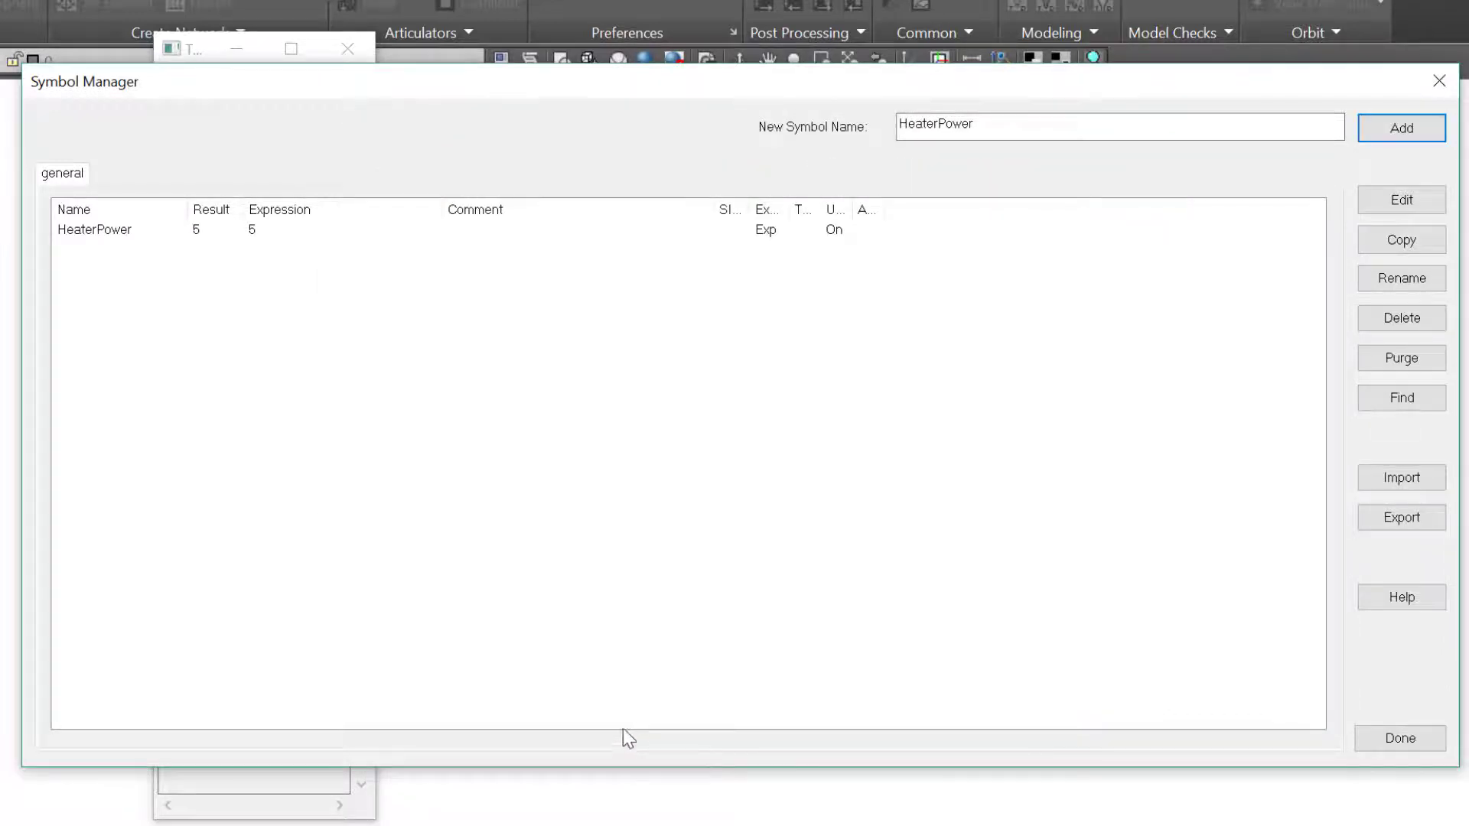
left_click(1384, 740)
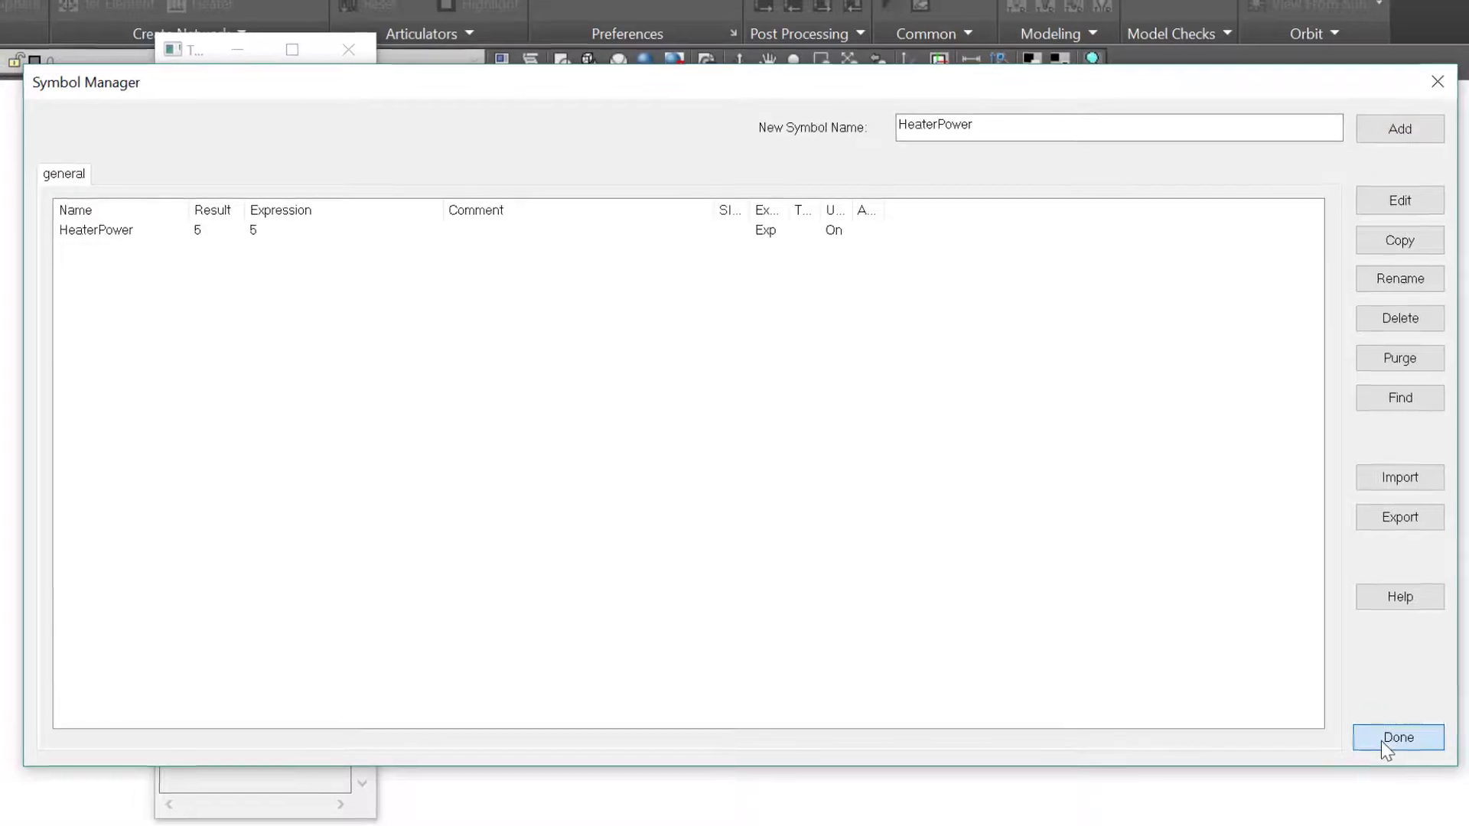
Review the materials in the current thermophysical property database, and close it without editing any property
left_click(668, 37)
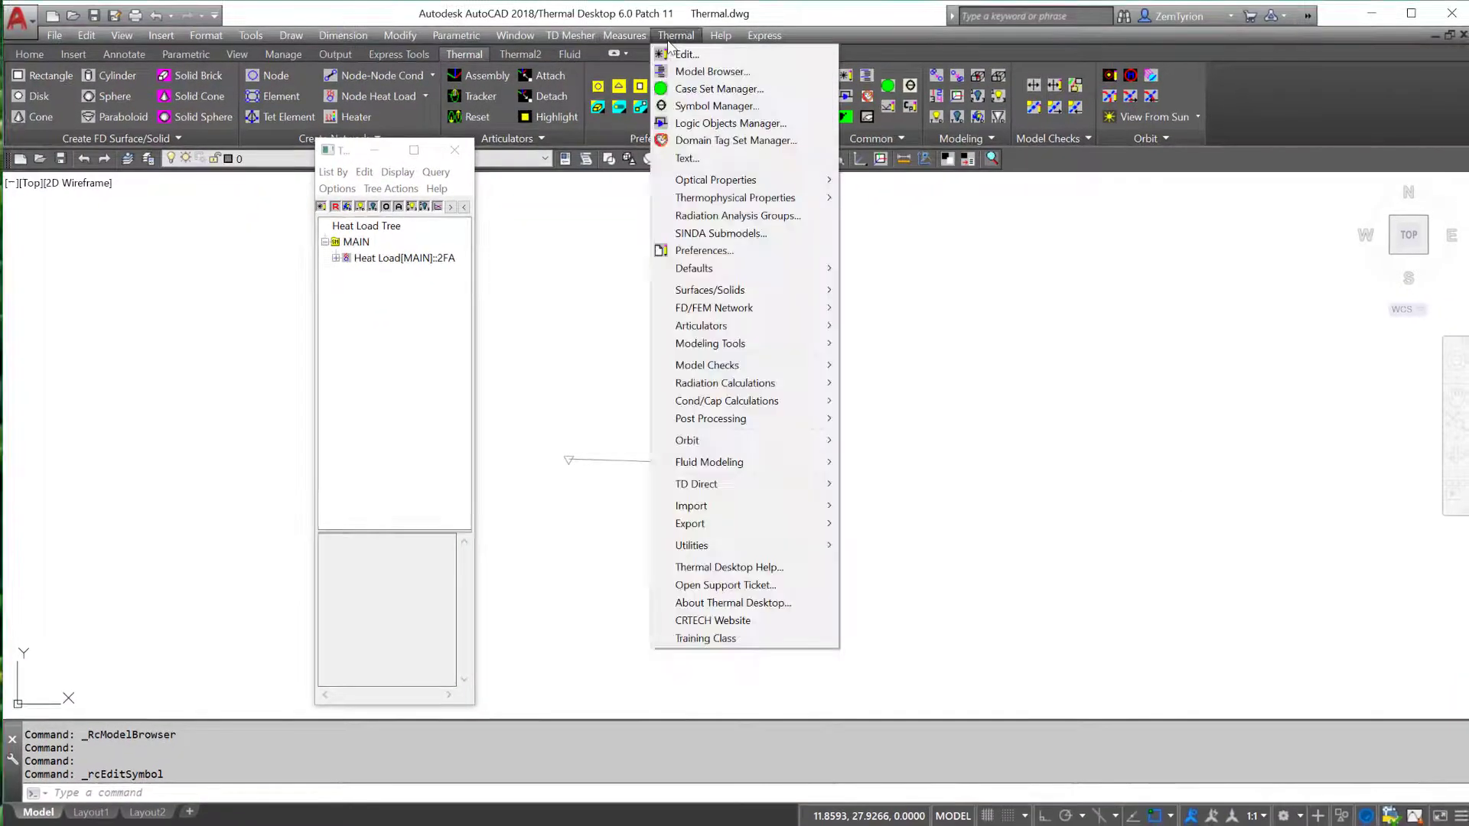
mouse_move(715, 197)
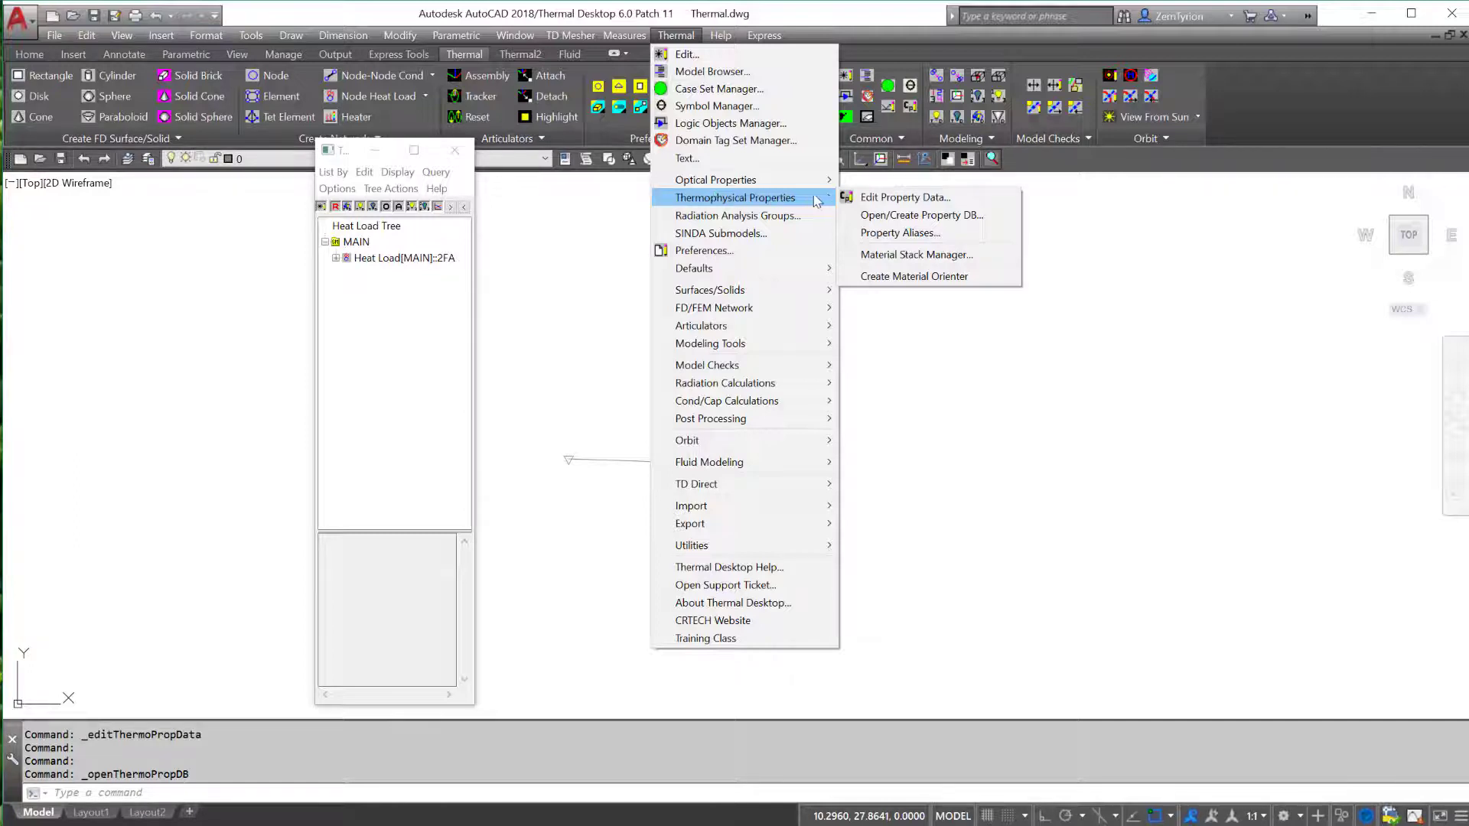
left_click(908, 198)
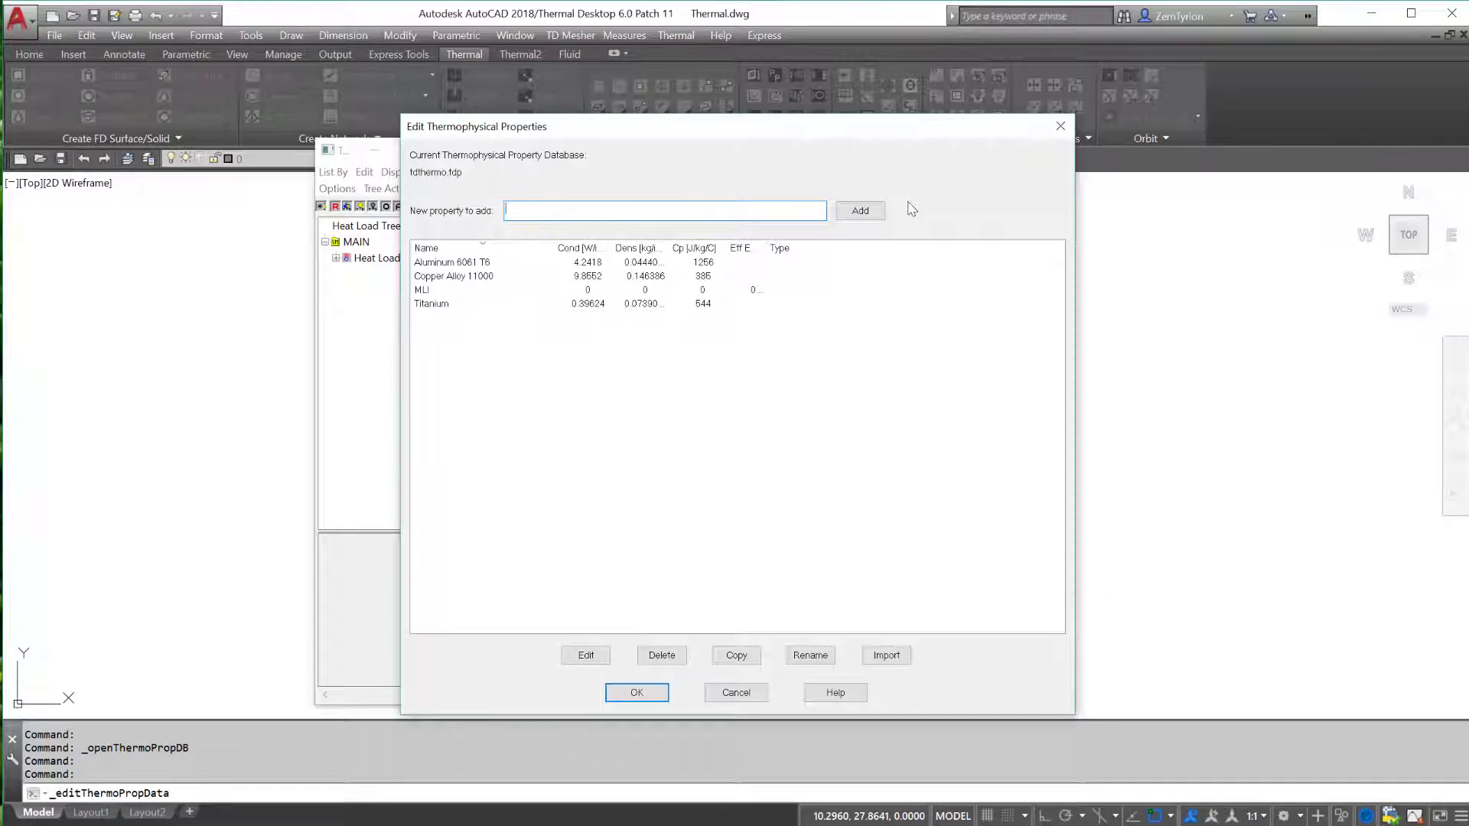
left_click(648, 698)
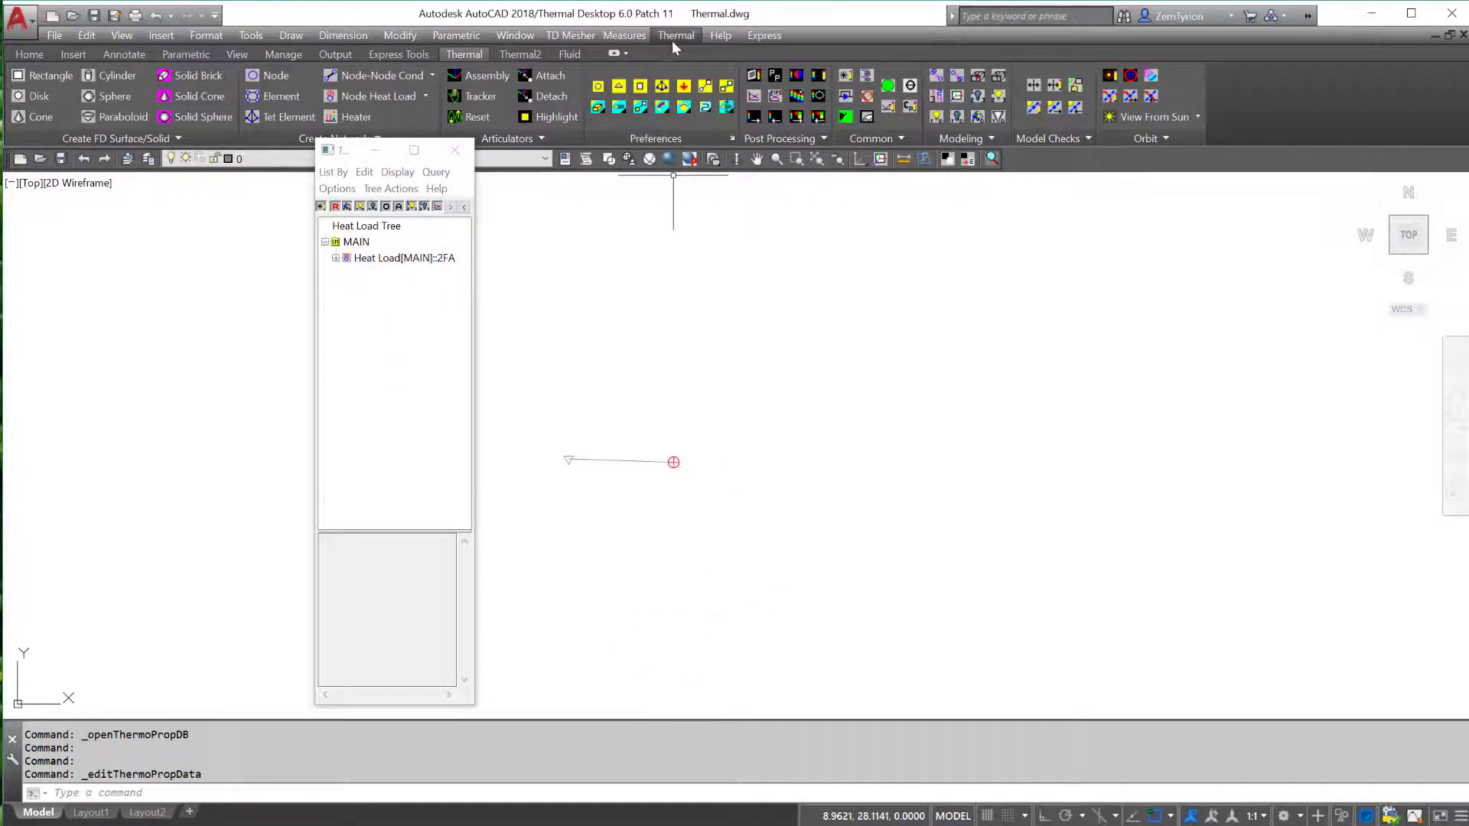
Examine the model's unit settings and global graphics visibility options in the user preferences, leaving them unedited
left_click(675, 36)
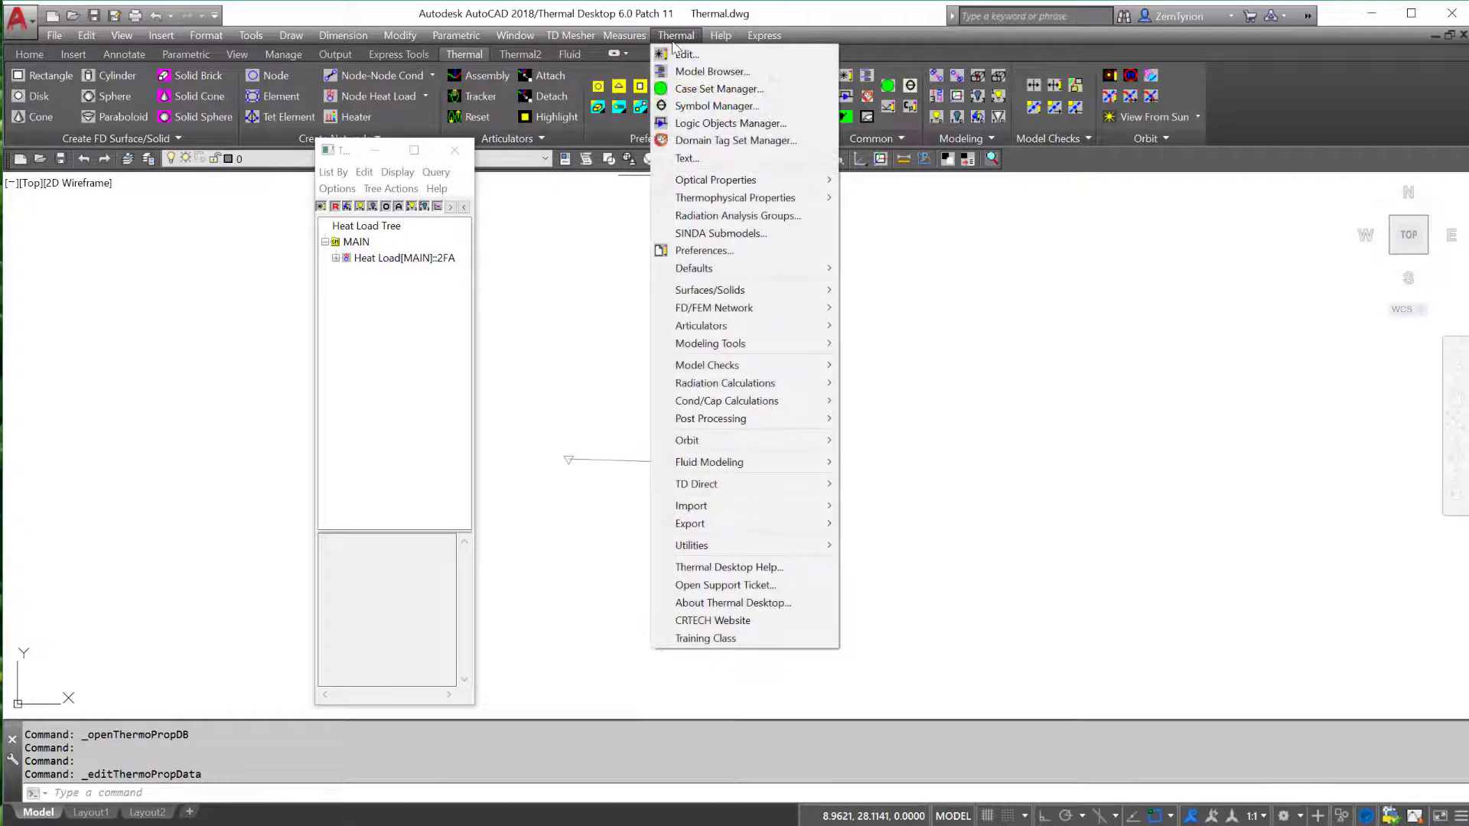
left_click(726, 251)
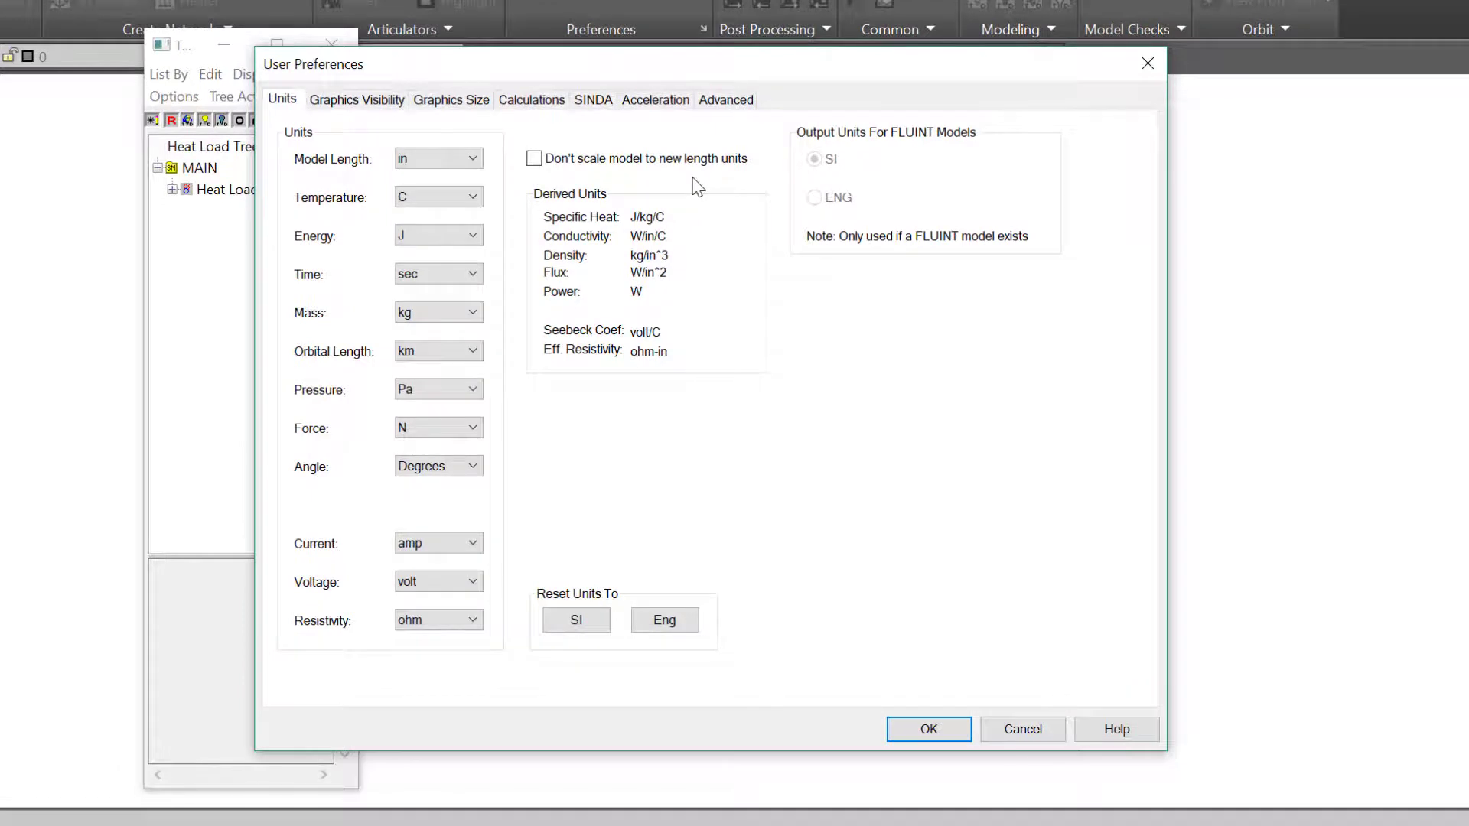
left_click(387, 102)
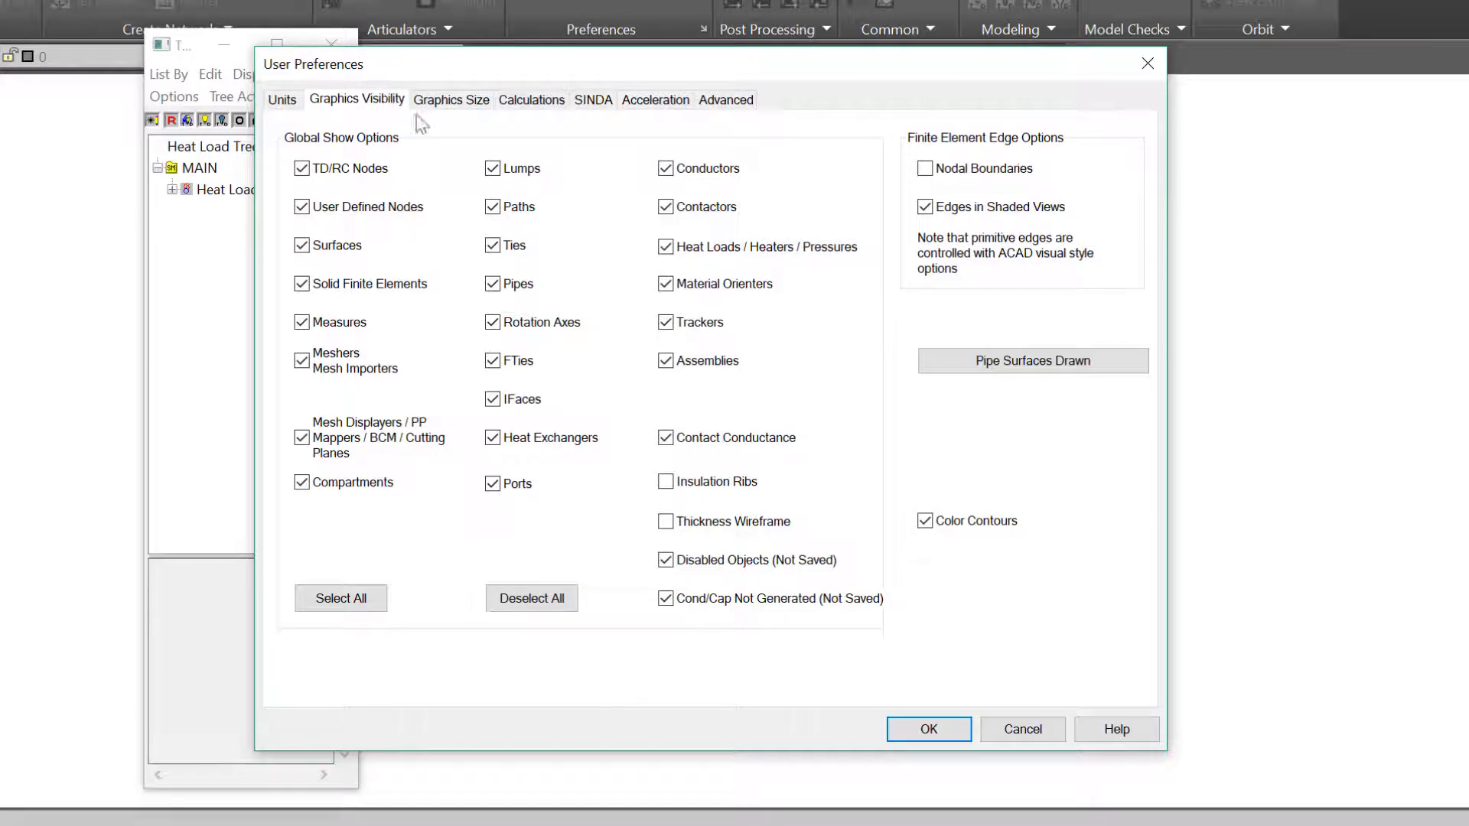
left_click(931, 735)
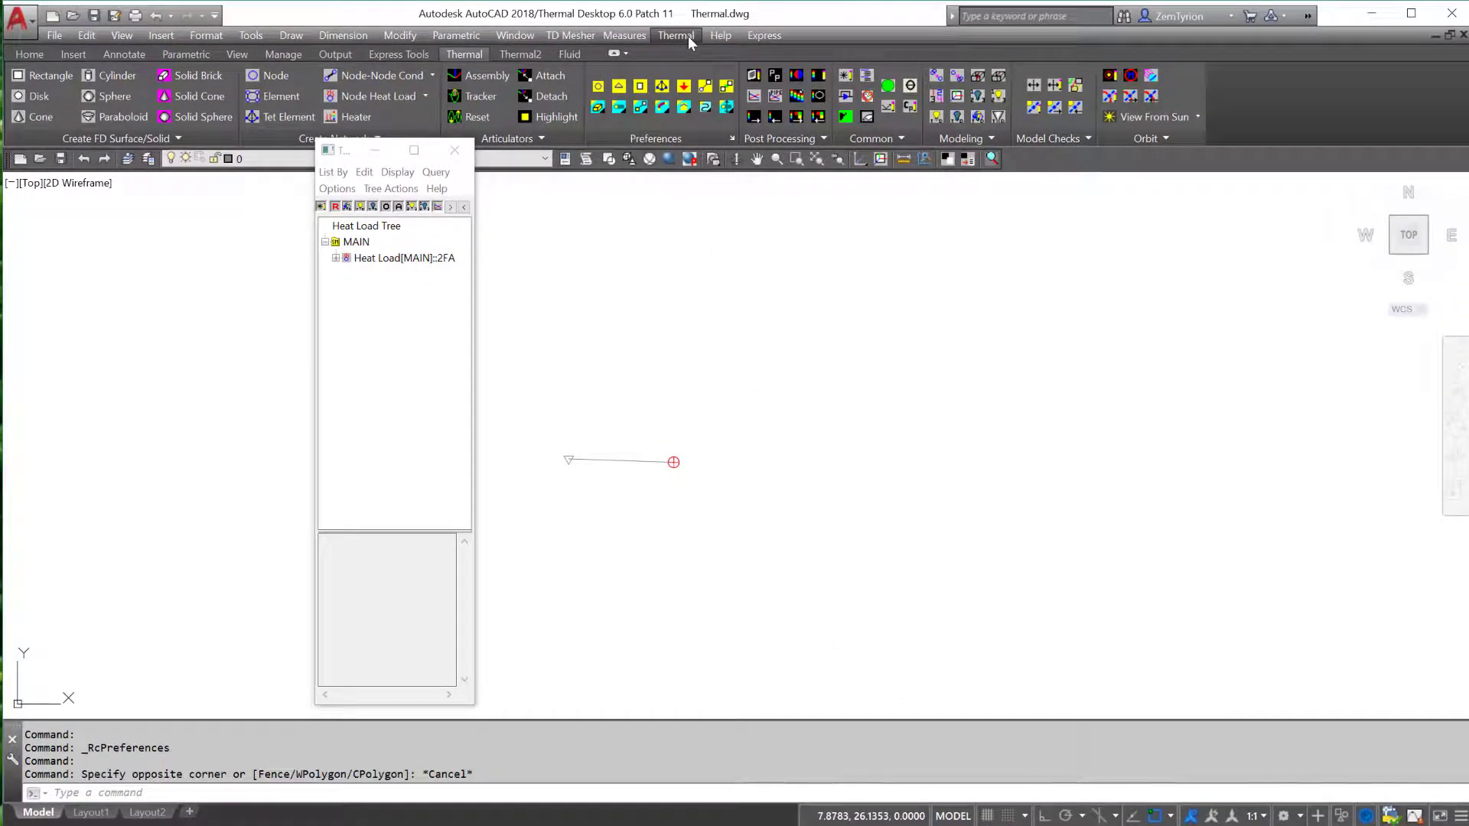
Draw a thin-shell rectangle to the right of the two-node network, with centered nodes and one equal subdivision in both X and Y
left_click(684, 36)
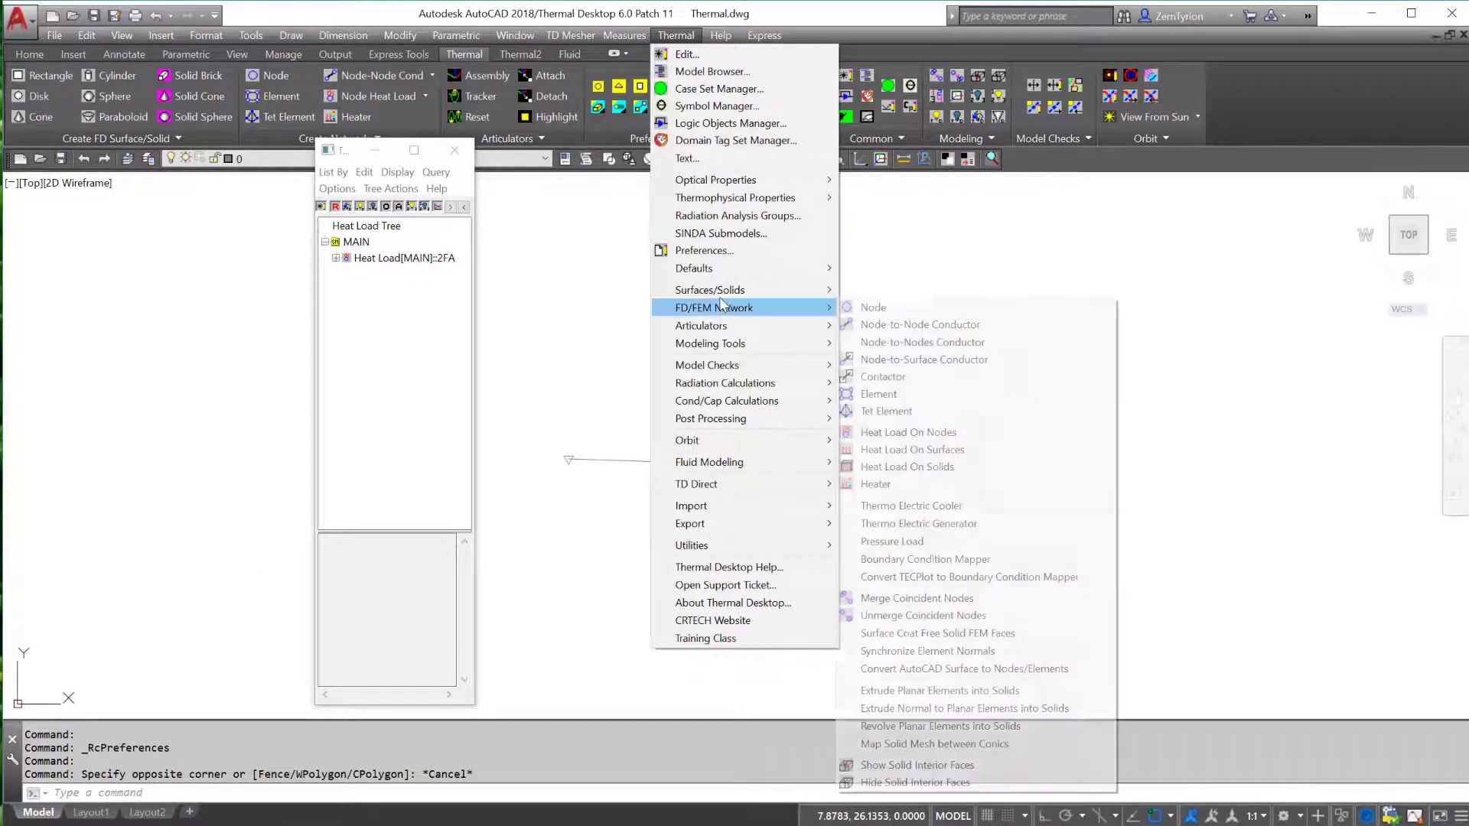
mouse_move(719, 295)
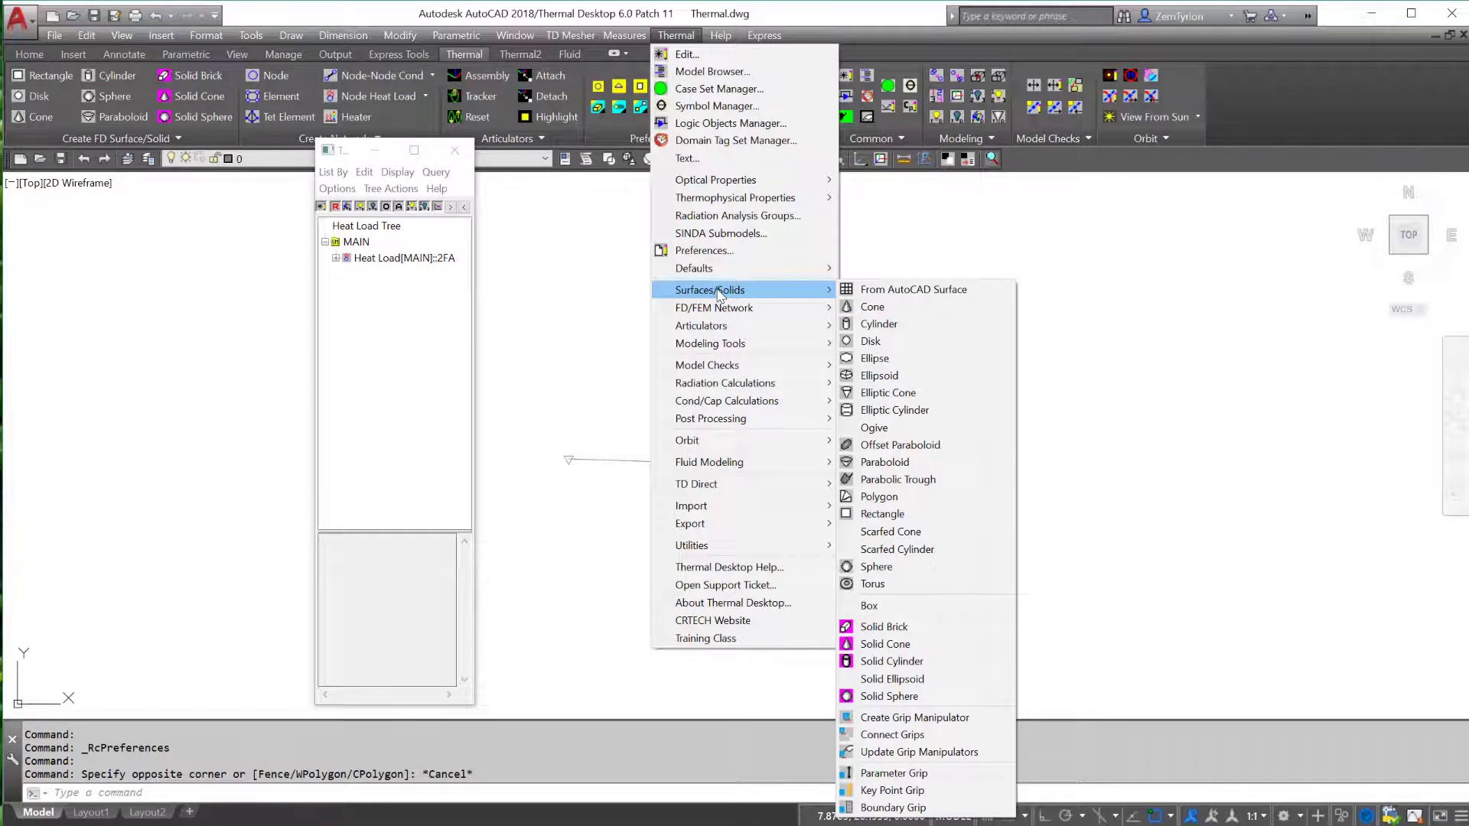
left_click(885, 516)
left_click(863, 452)
left_click(945, 451)
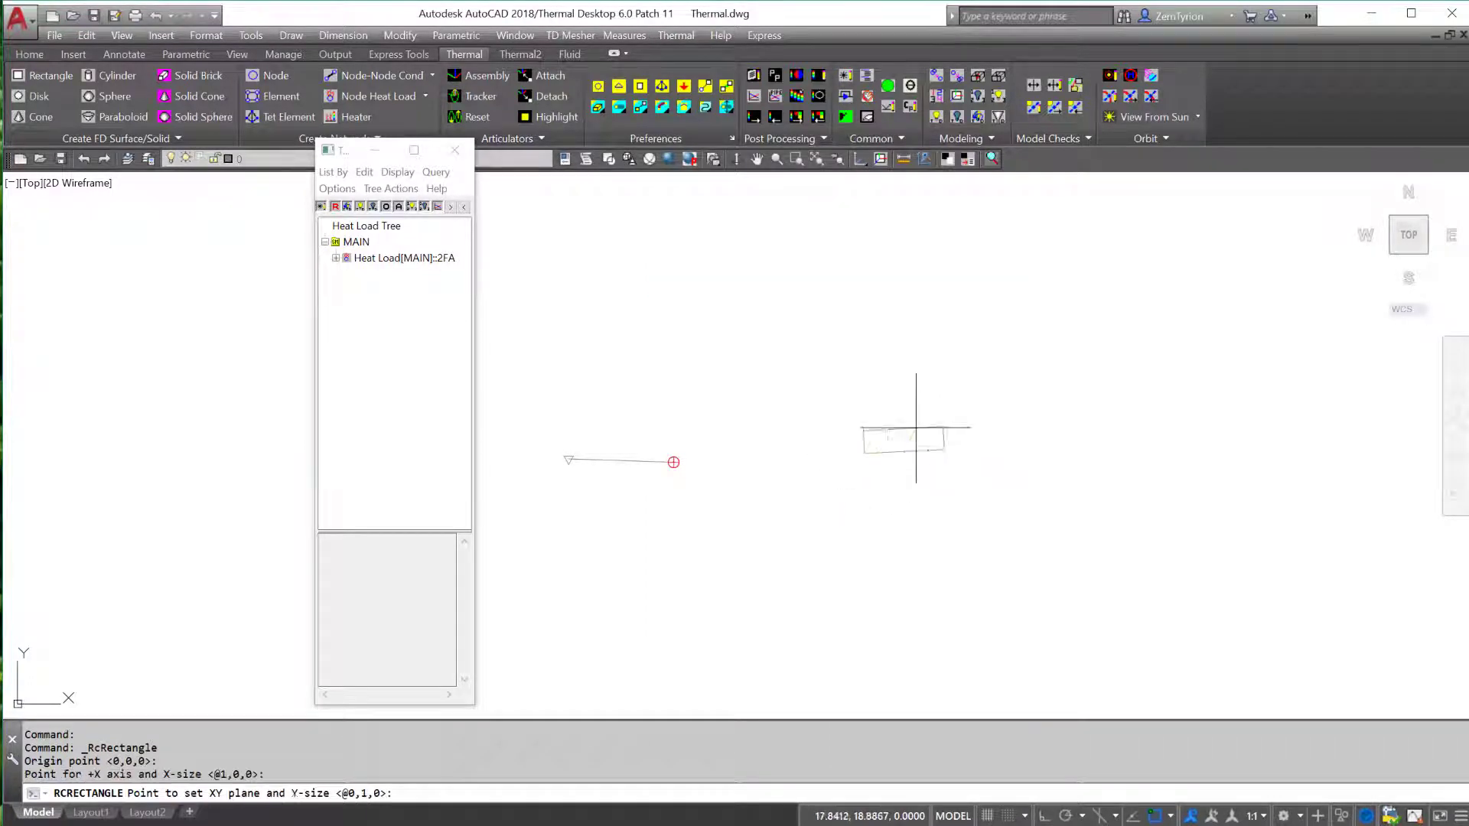
left_click(888, 395)
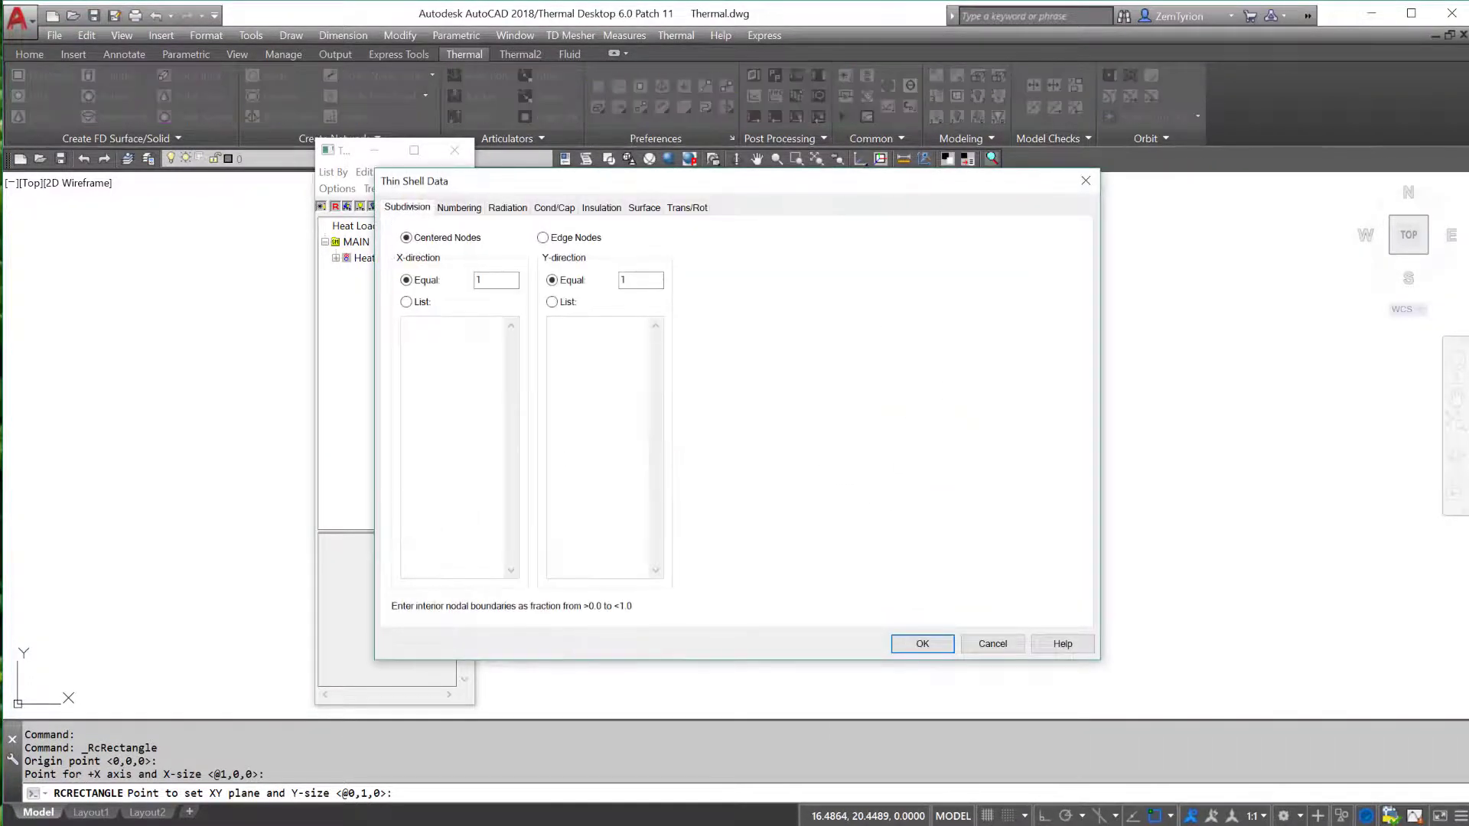
left_click(922, 644)
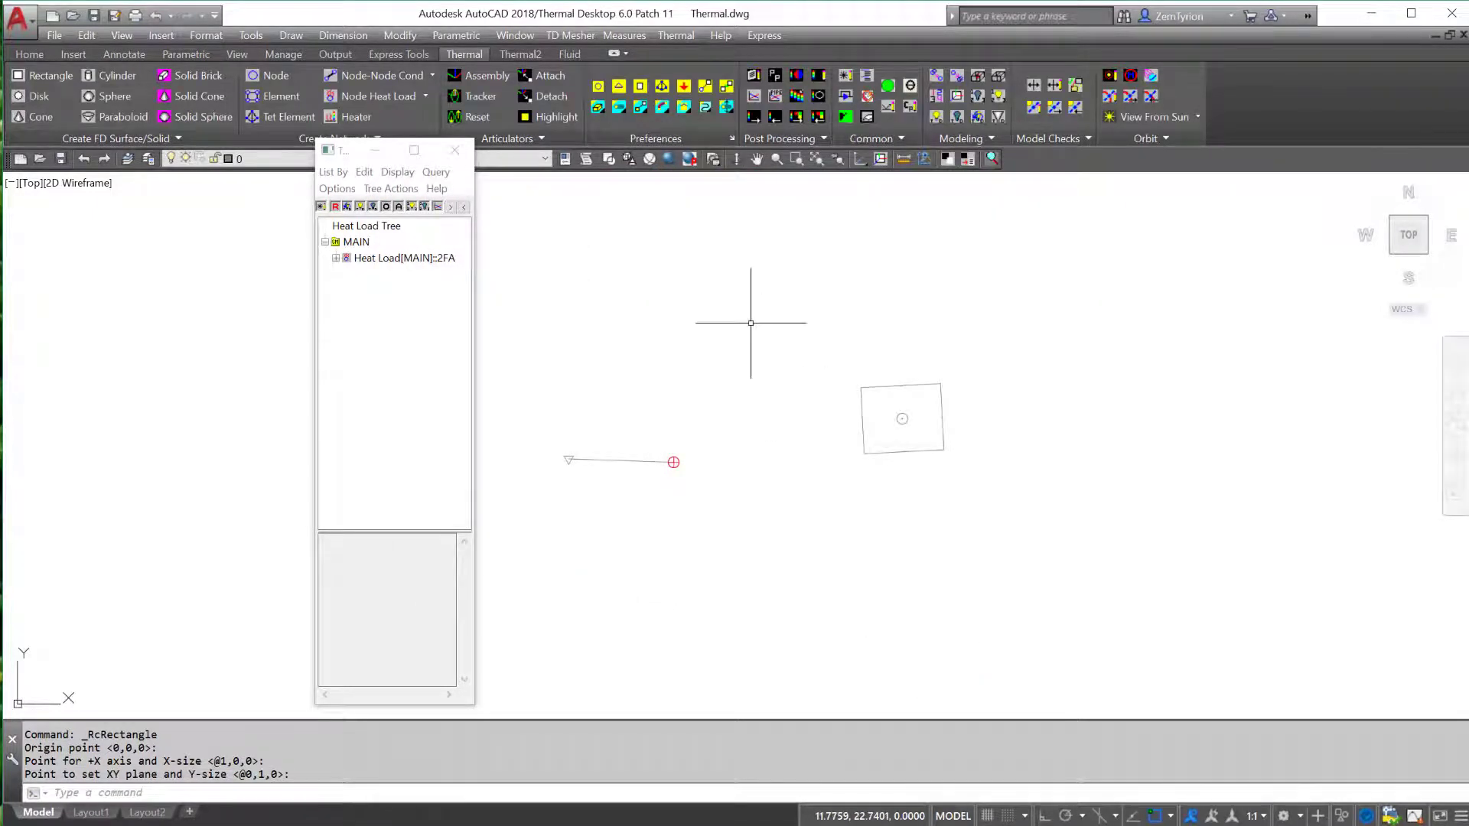
Look over the available model check, post-processing and fluid modeling commands, and open the CRTECH website
left_click(671, 35)
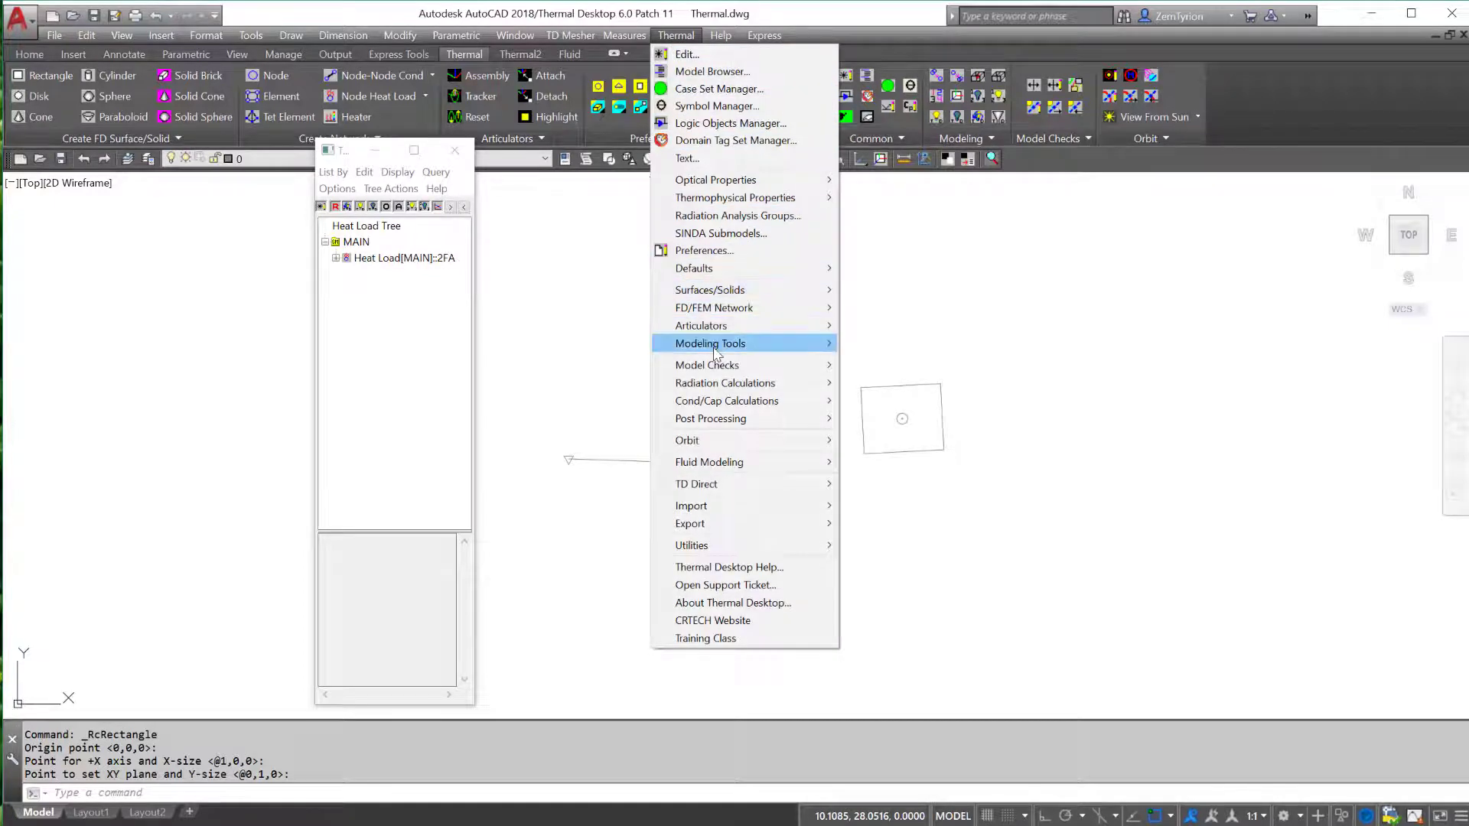
mouse_move(717, 366)
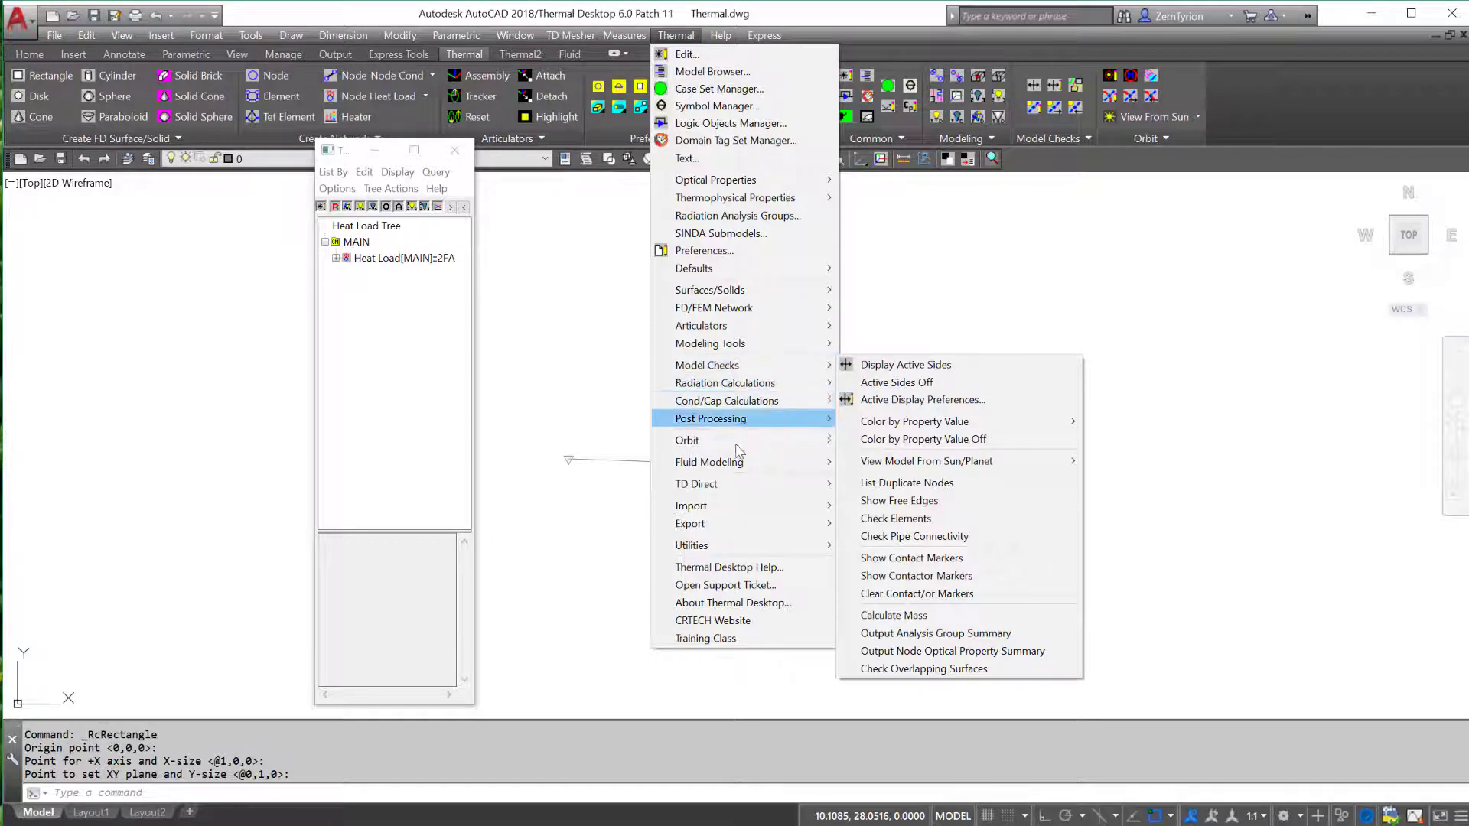
mouse_move(736, 450)
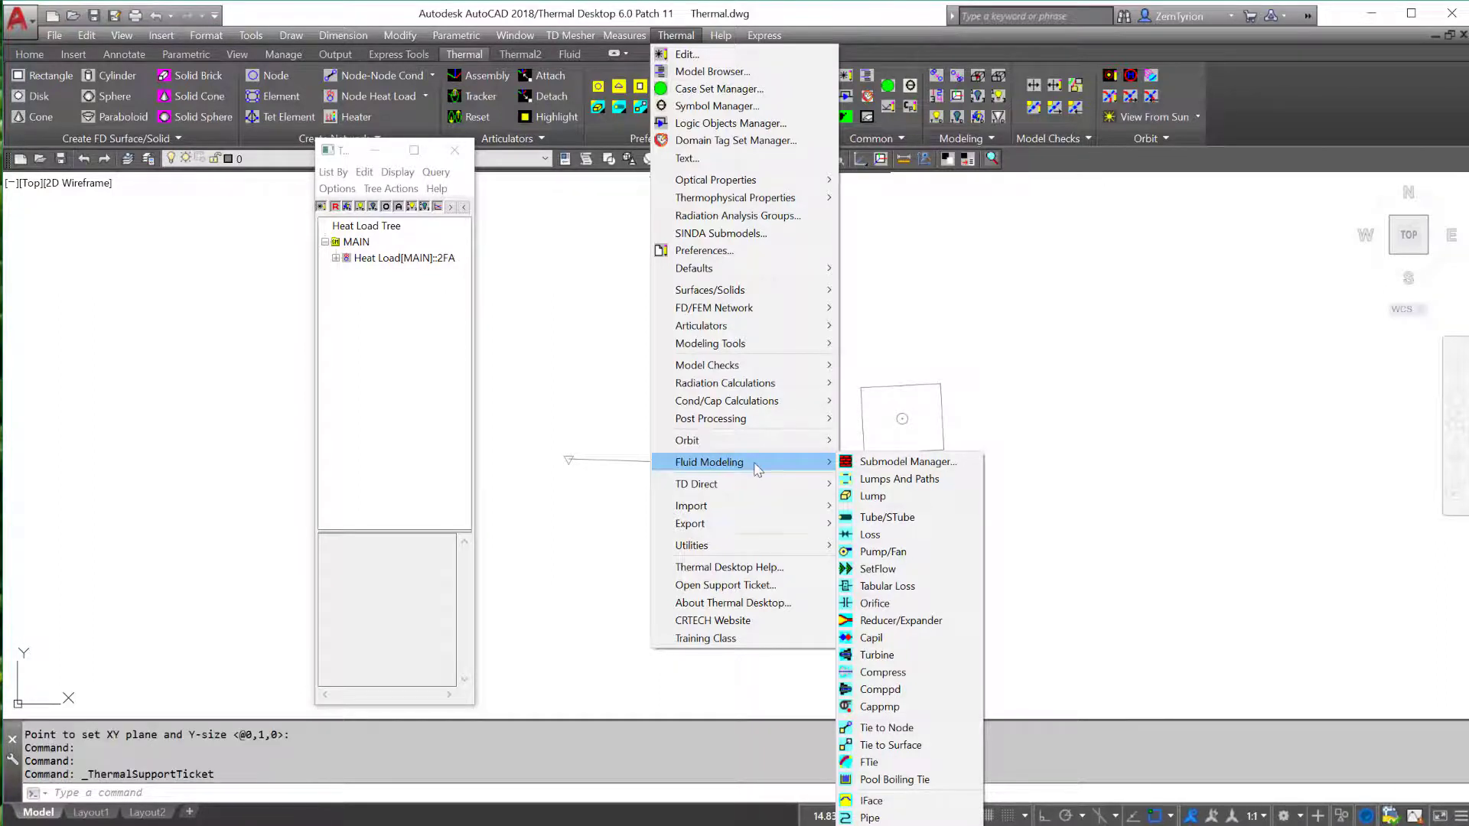
left_click(745, 622)
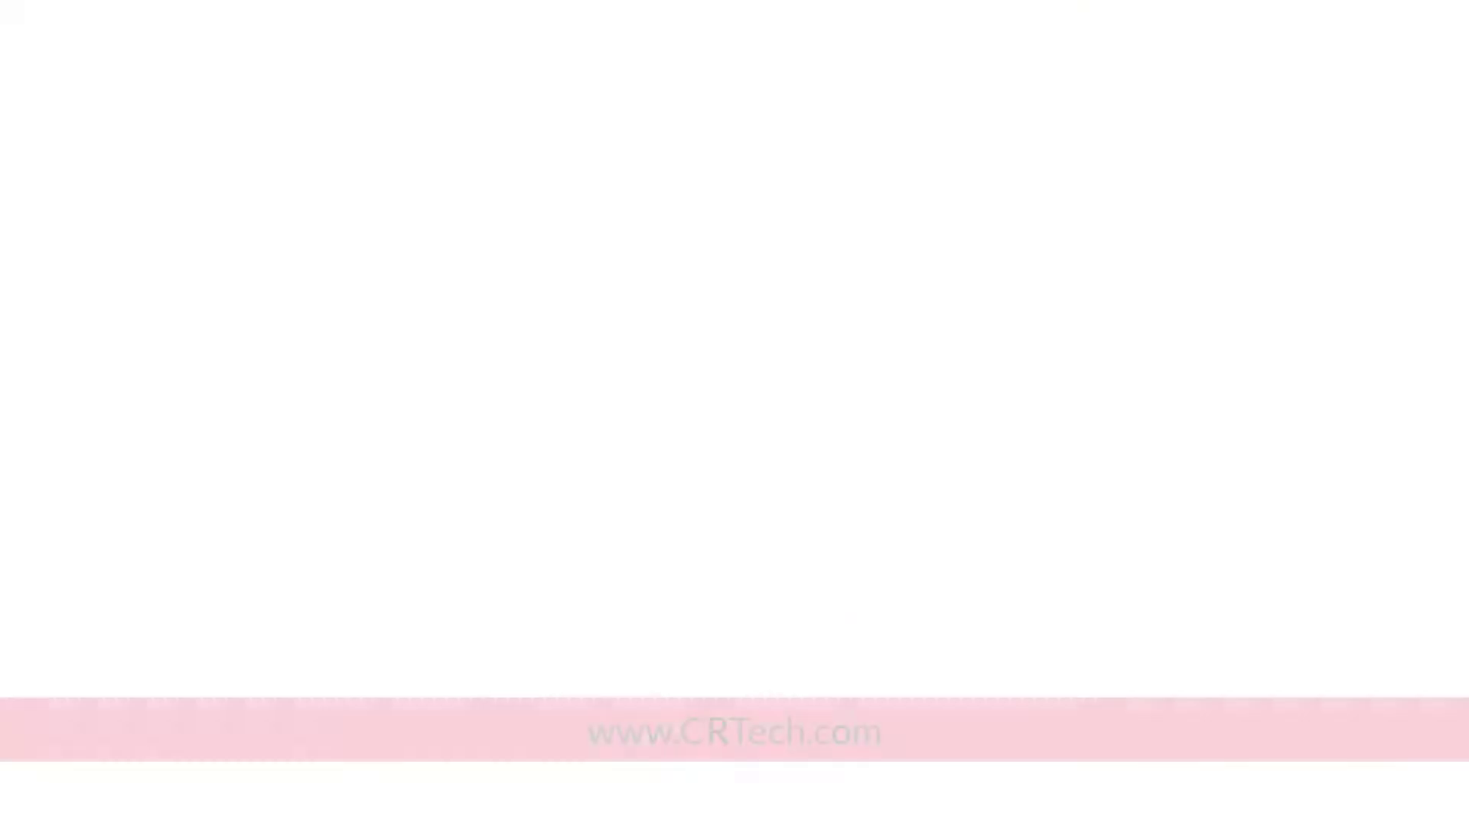